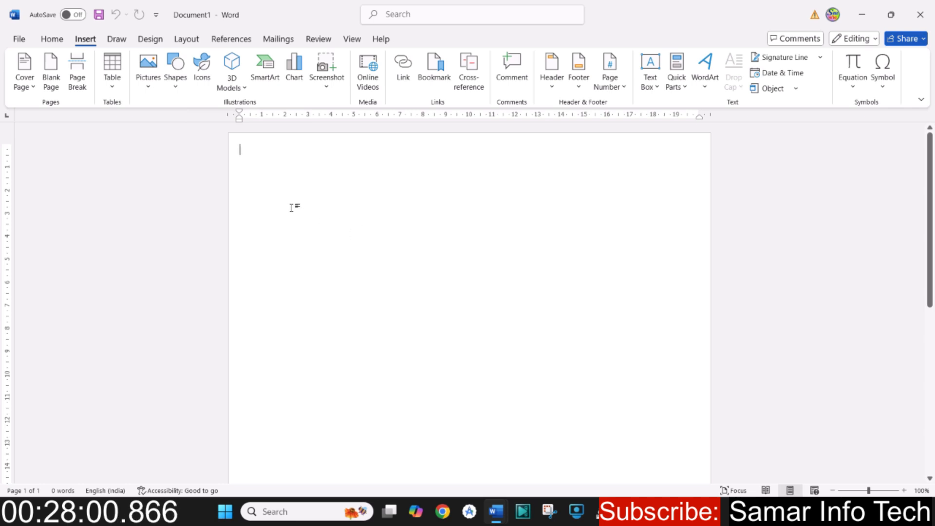
- Browse the stock icon library for insertable icons and search it for "star"
left_click(203, 68)
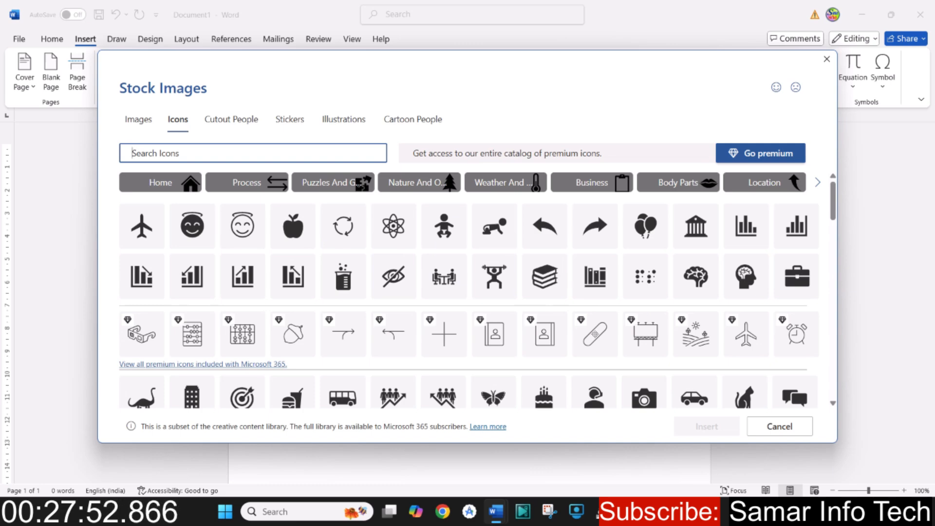
scroll(438, 308, "down", 10)
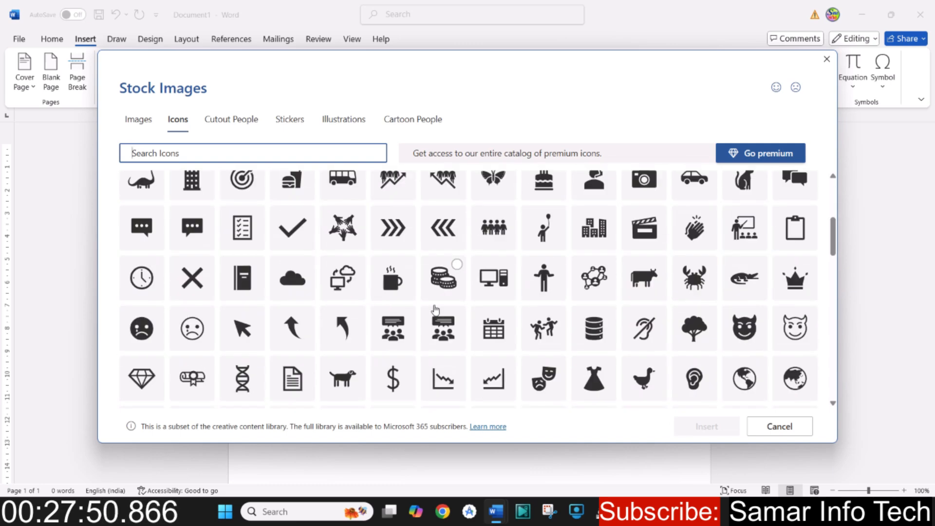
scroll(438, 308, "down", 10)
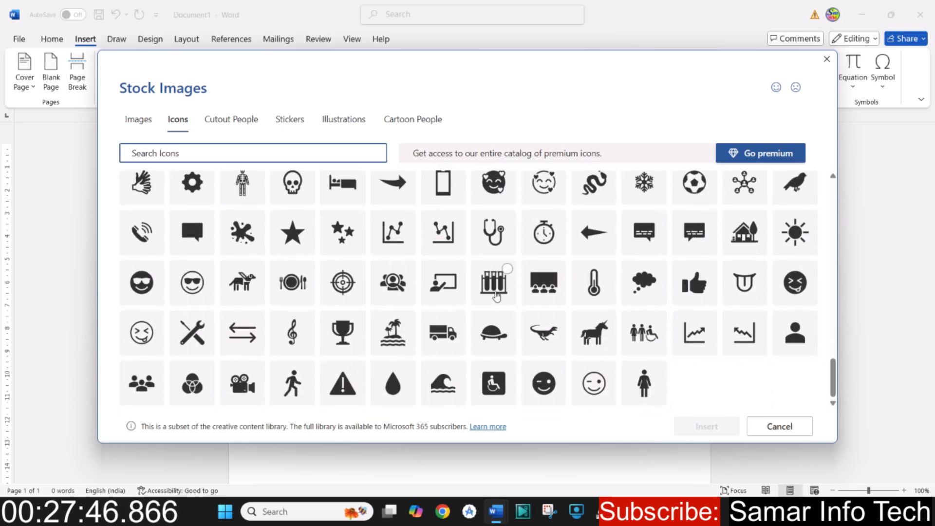
scroll(429, 322, "up", 2)
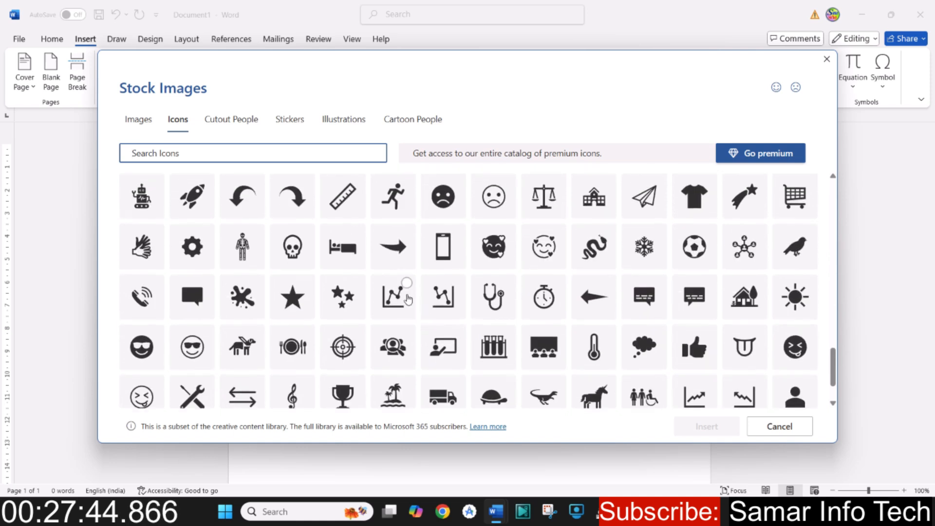
scroll(406, 298, "up", 2)
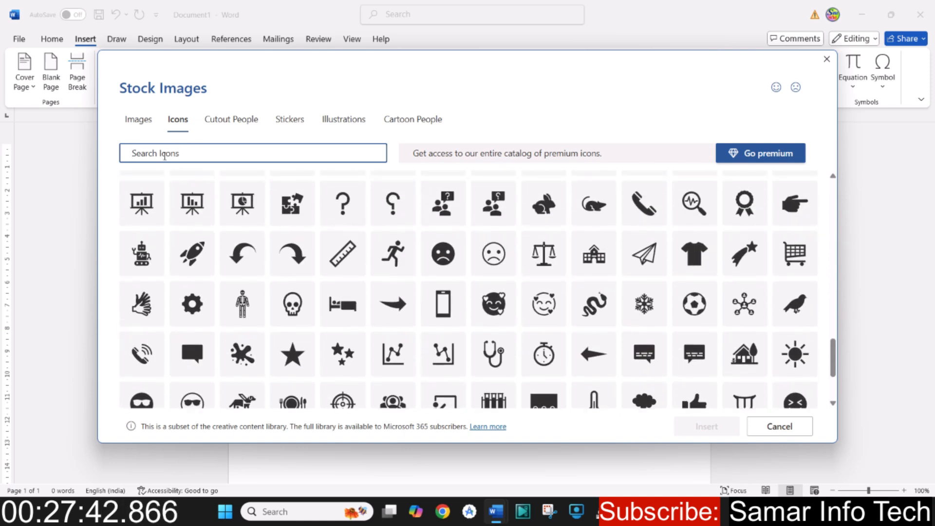
type("do")
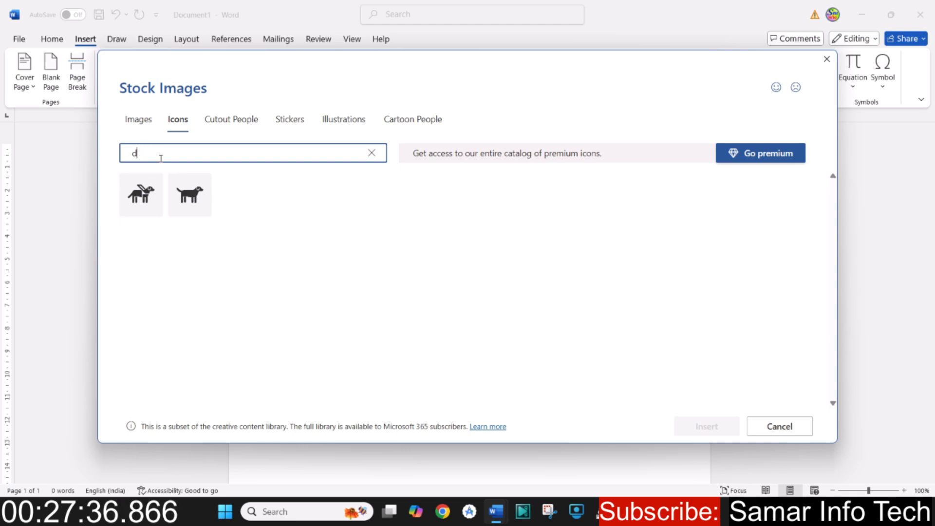
key("BackSpace")
type("star")
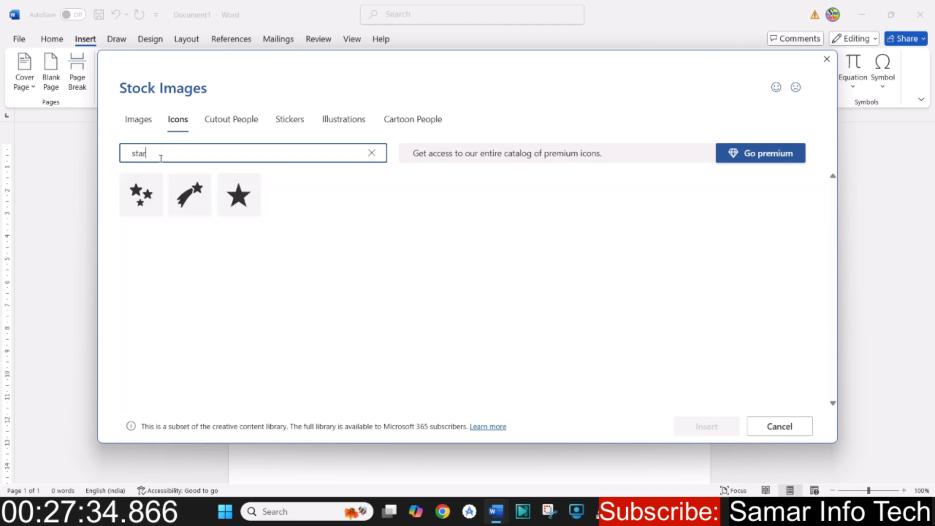
left_click(370, 154)
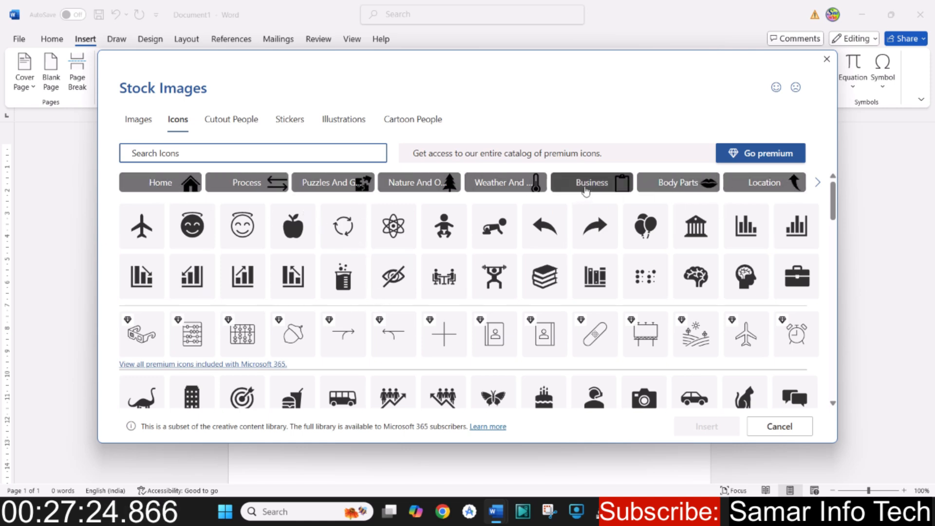
- Look through the Weather And Seasons, Business, Puzzles And Games, Process and Body Parts icon categories
left_click(504, 187)
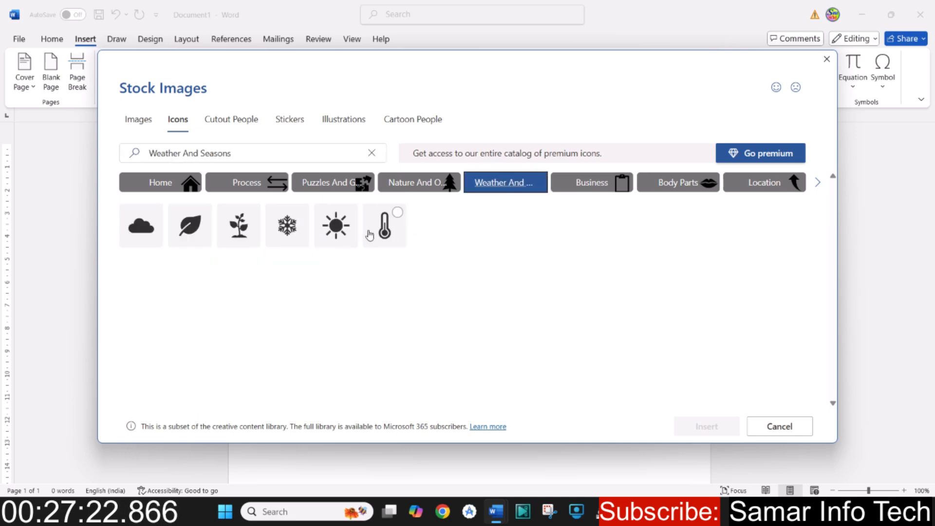
left_click(589, 195)
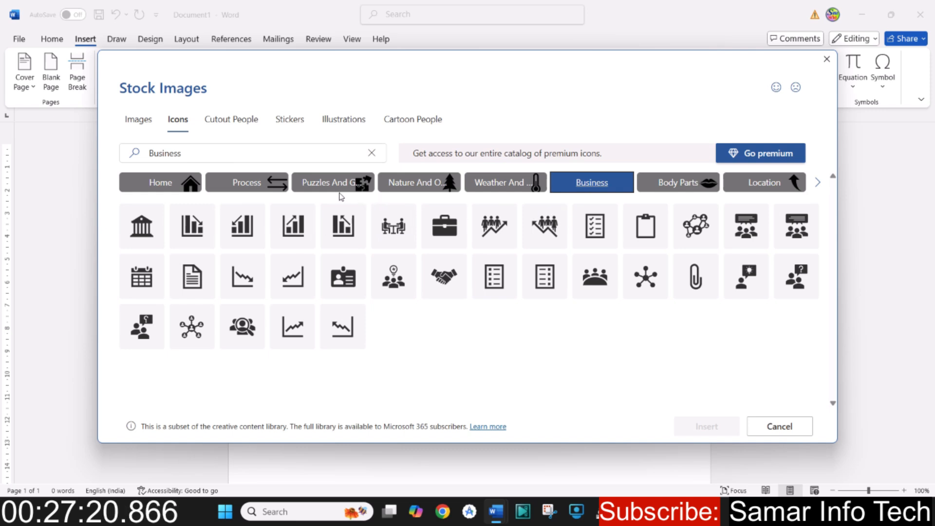
left_click(325, 189)
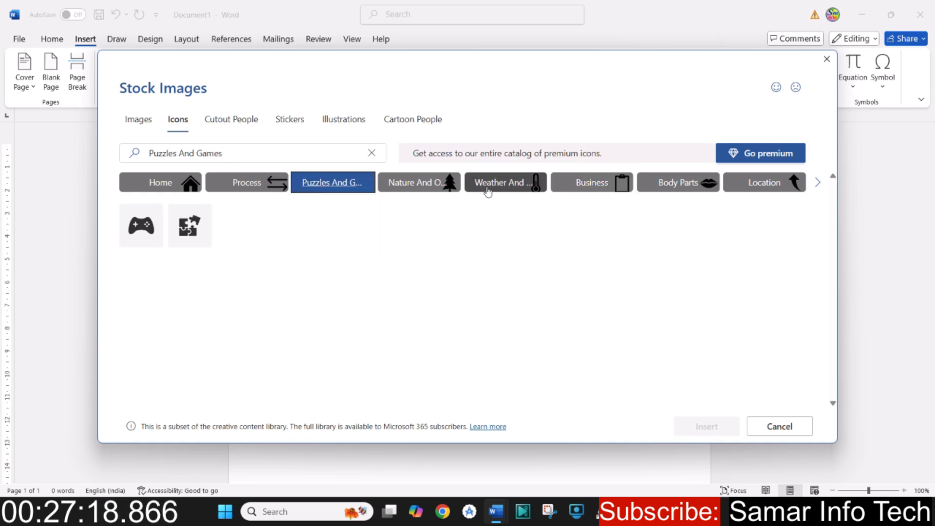
left_click(254, 188)
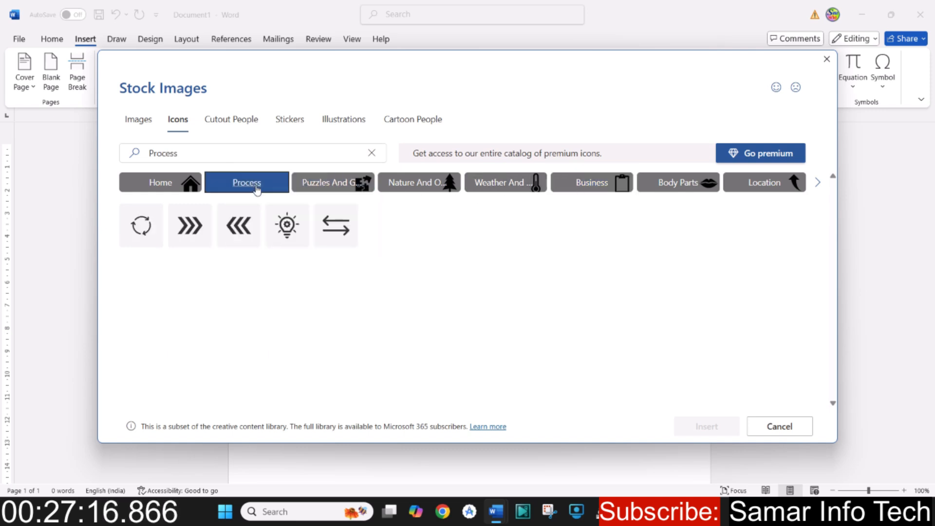
left_click(676, 185)
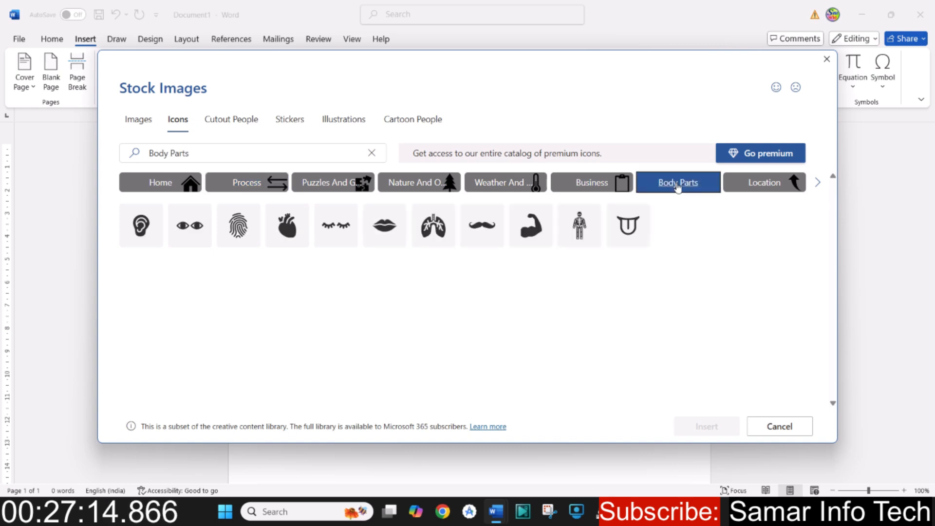
- Insert the desk globe icon from the Location category and enlarge it to about 10 cm square
left_click(771, 190)
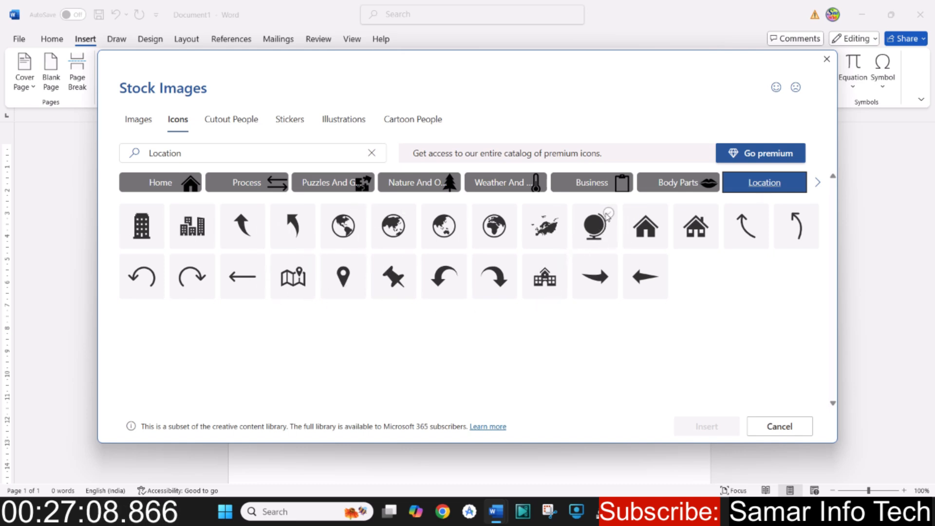
left_click(606, 219)
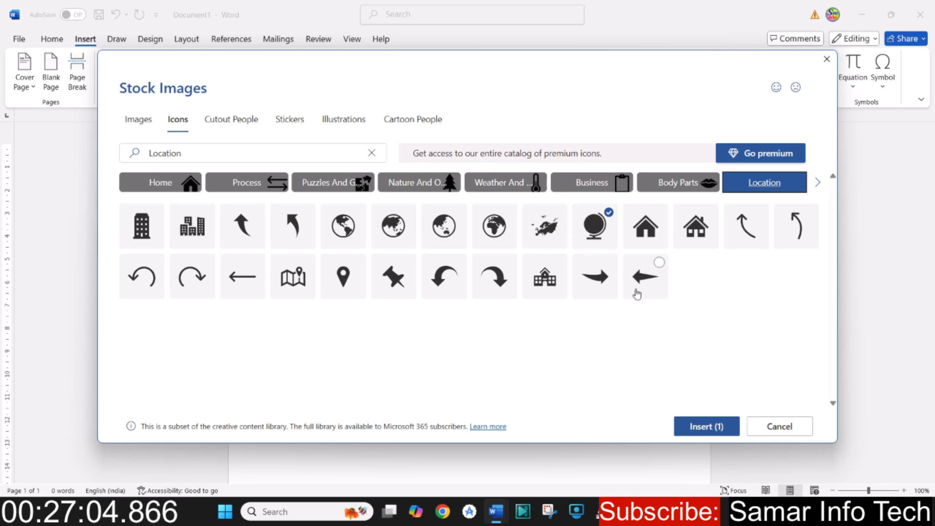
left_click(703, 427)
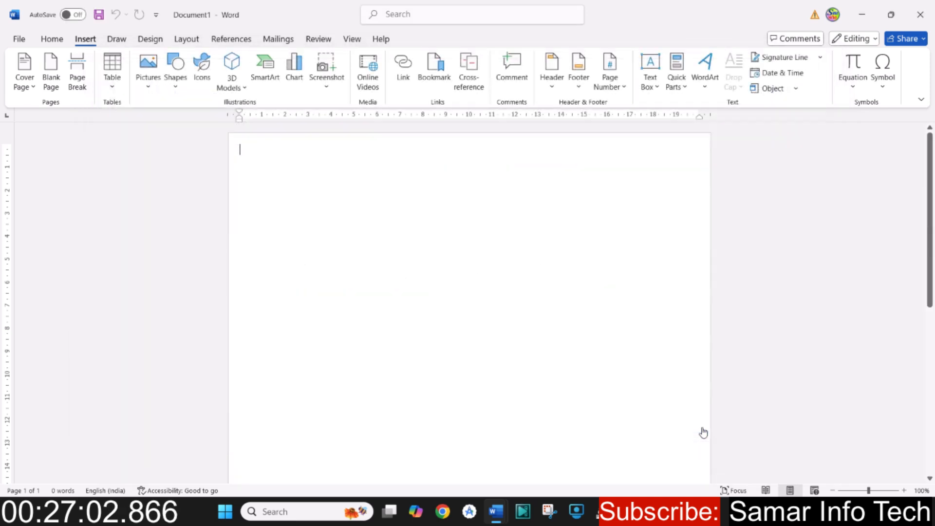
left_click_drag(298, 204, 480, 363)
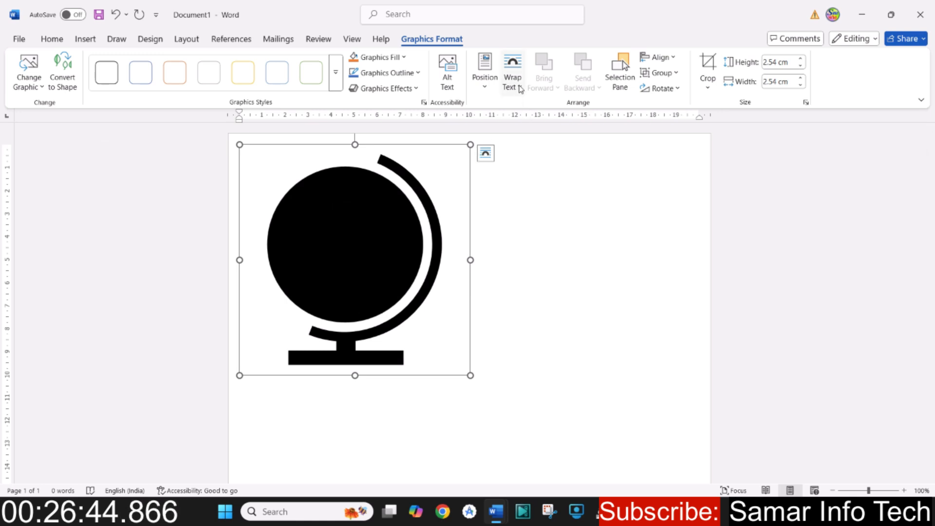
- Set the globe icon's text wrapping to Behind Text and move it to the horizontal middle of the page
left_click(519, 88)
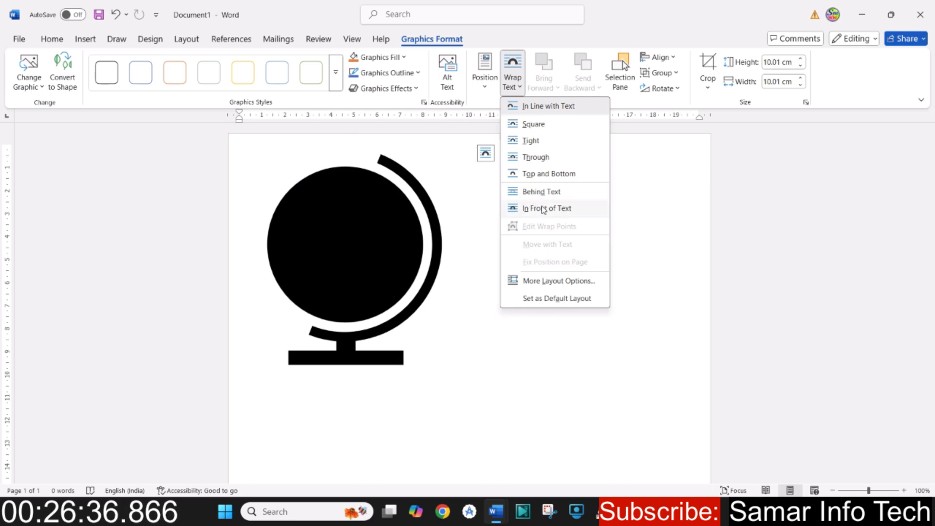
left_click(538, 192)
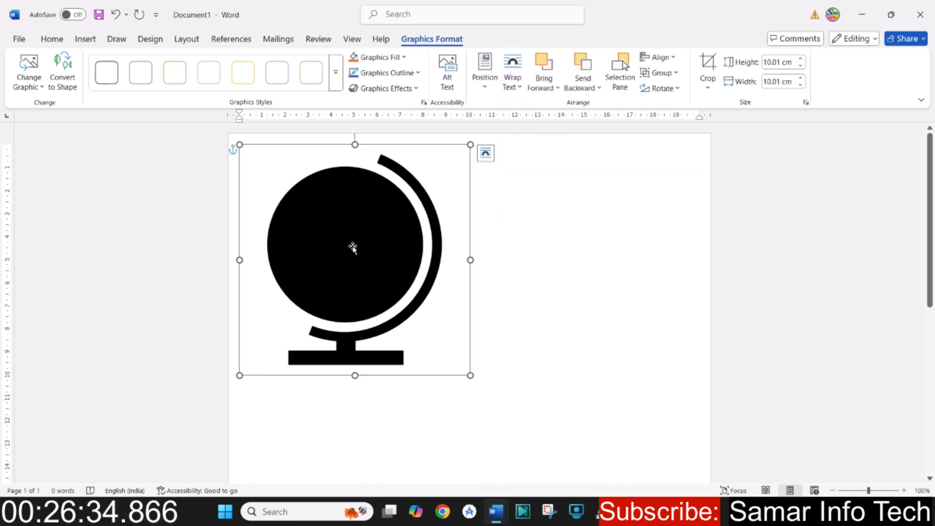
left_click_drag(353, 248, 455, 261)
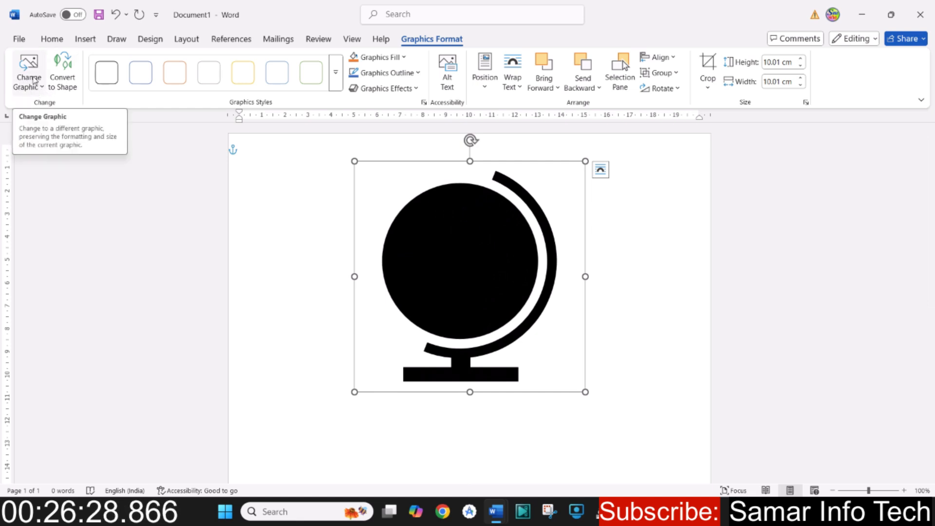
left_click(43, 90)
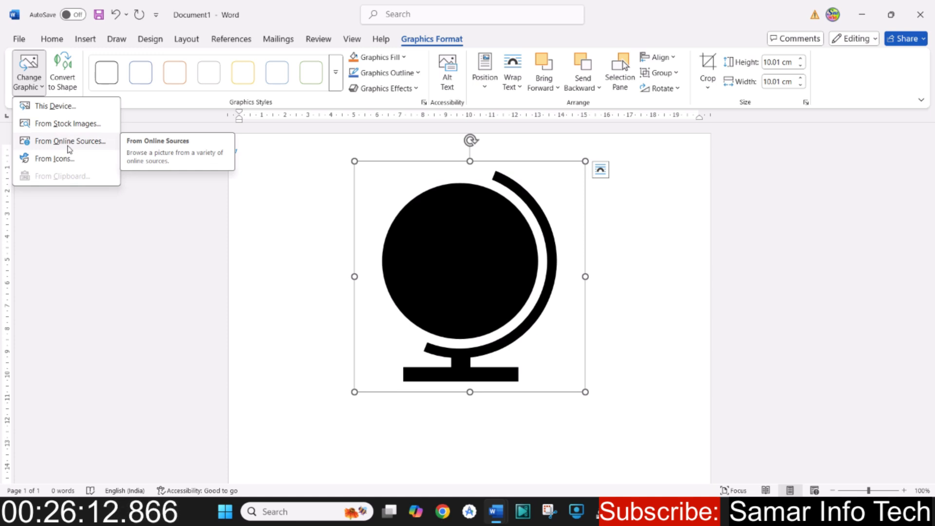
left_click(69, 142)
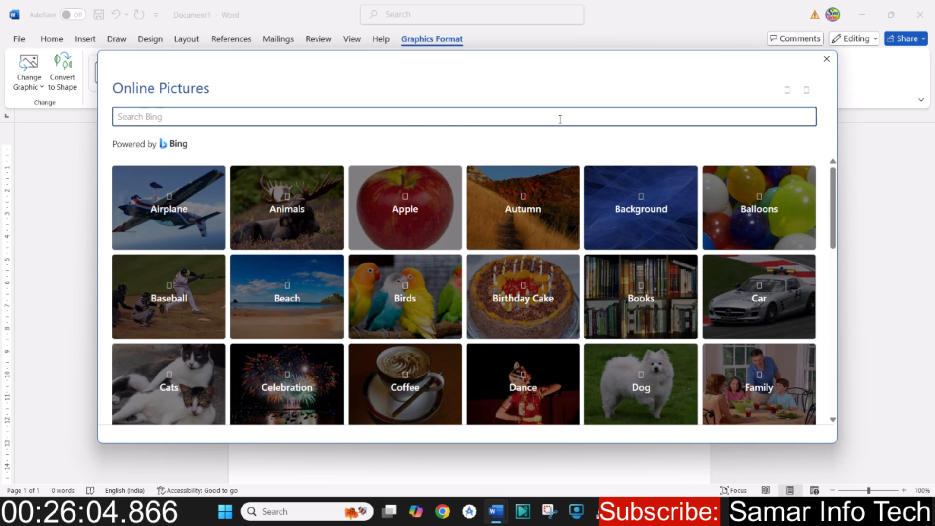
left_click(826, 58)
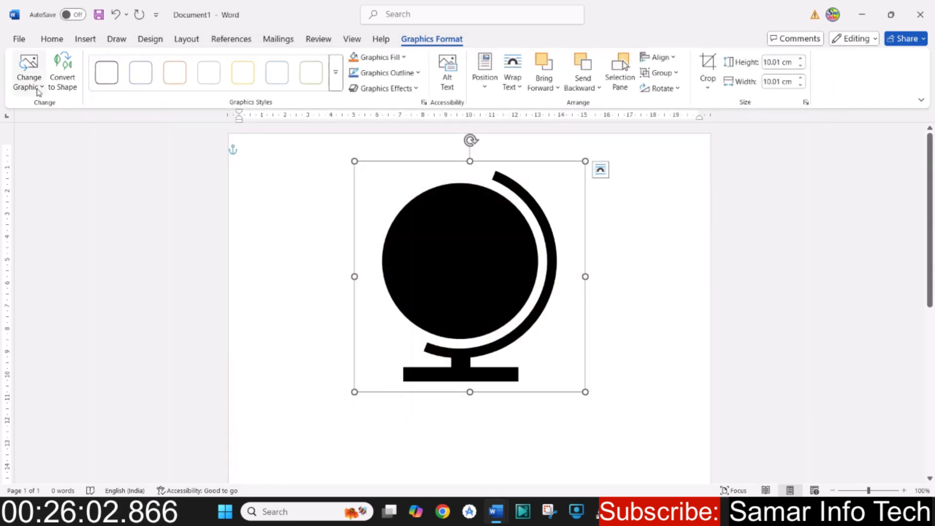
- Replace the globe graphic with the solid grinning smiley face from the stock icons
left_click(41, 87)
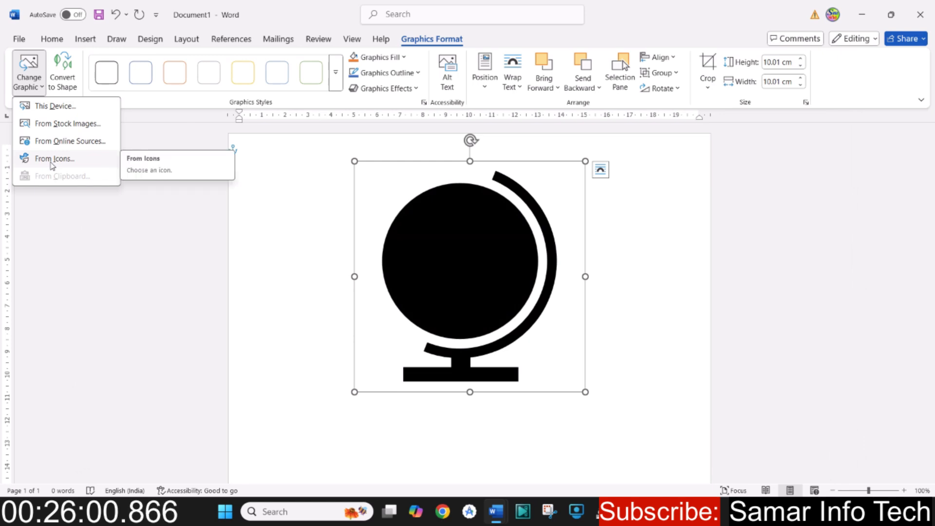
left_click(51, 161)
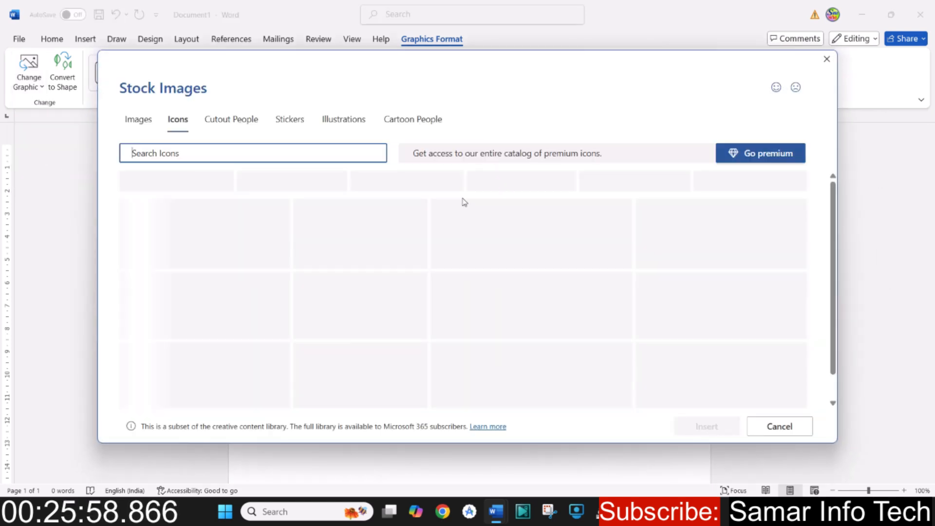
scroll(451, 263, "down", 4)
scroll(340, 313, "down", 5)
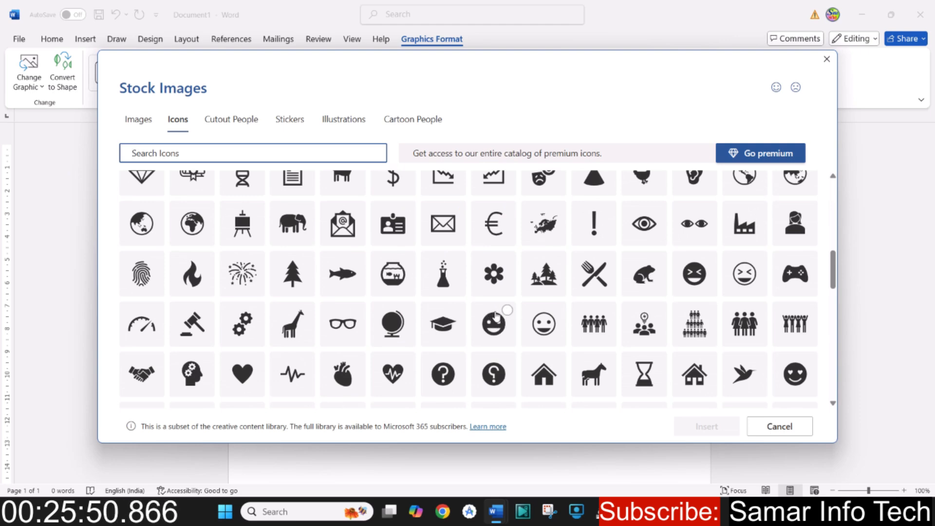
left_click(499, 314)
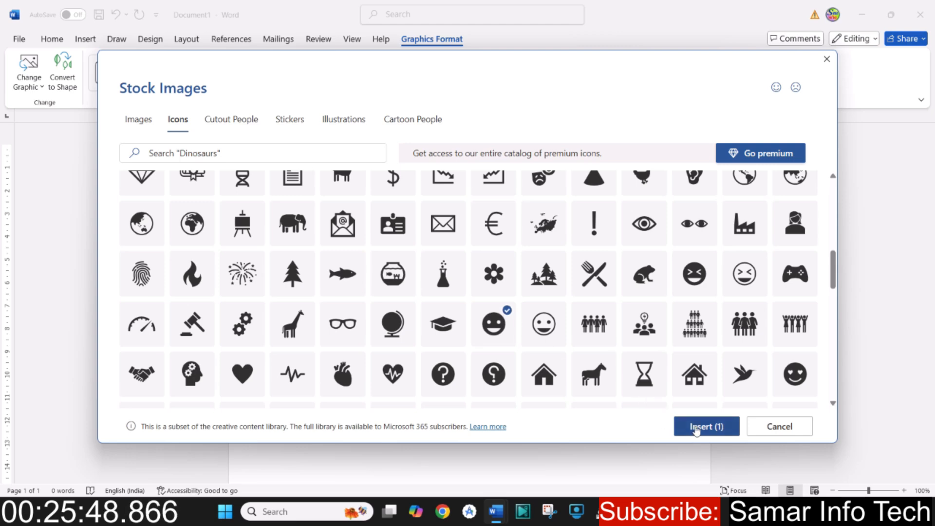
left_click(701, 428)
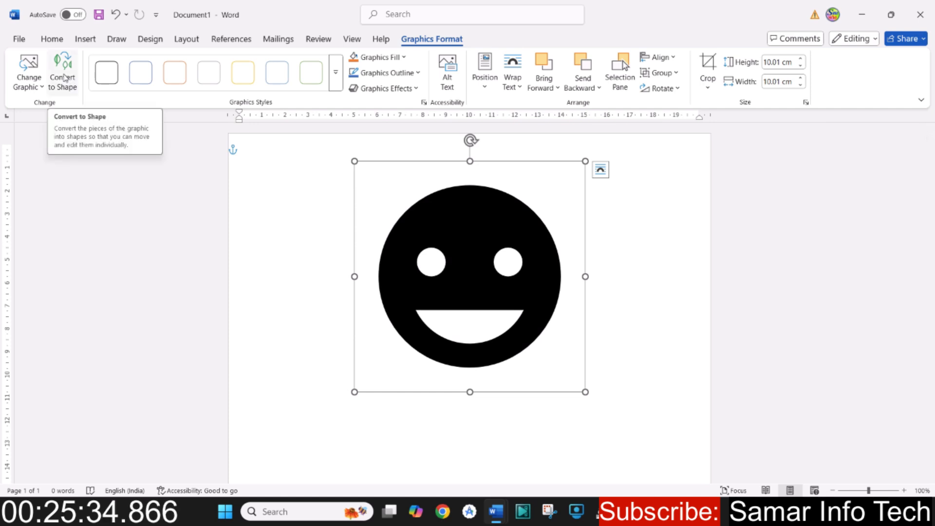
- Convert the smiley graphic to a shape and undo the conversion, returning to the graphic's formatting options
left_click(64, 78)
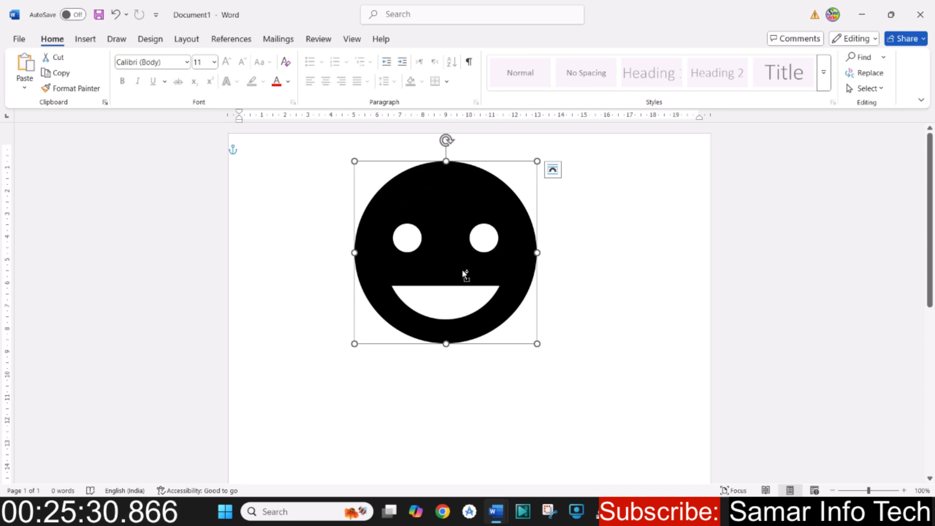
key("ctrl+z")
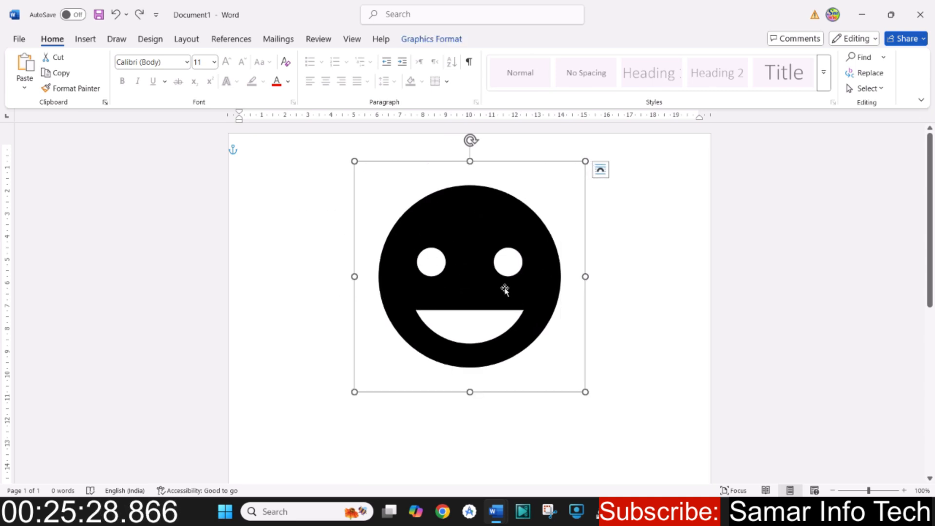
left_click(450, 38)
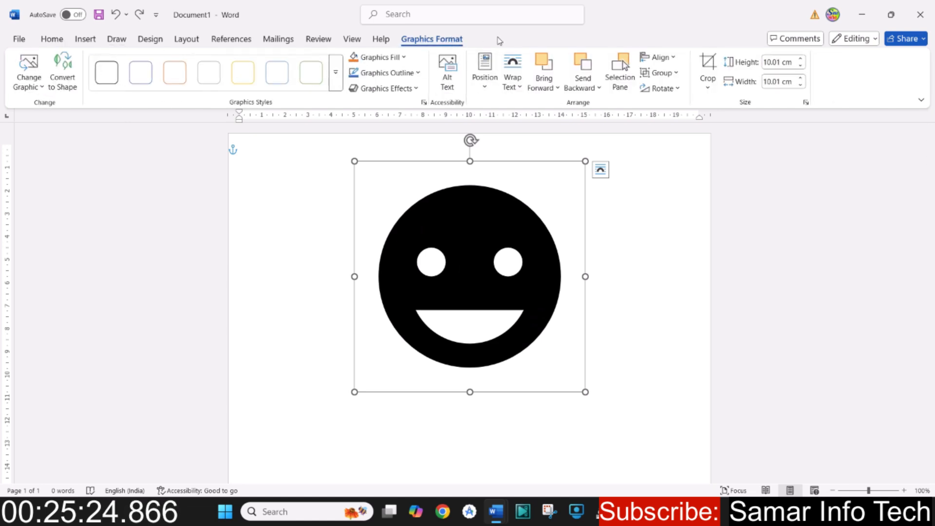
- Fill the smiley graphic with the standard dark blue colour, leaving the preset graphics styles unused
left_click(336, 73)
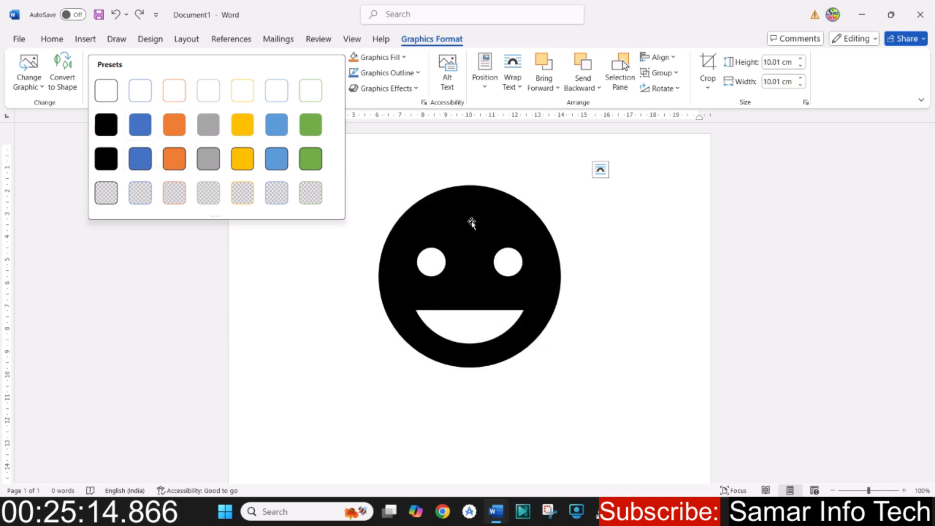
left_click(477, 258)
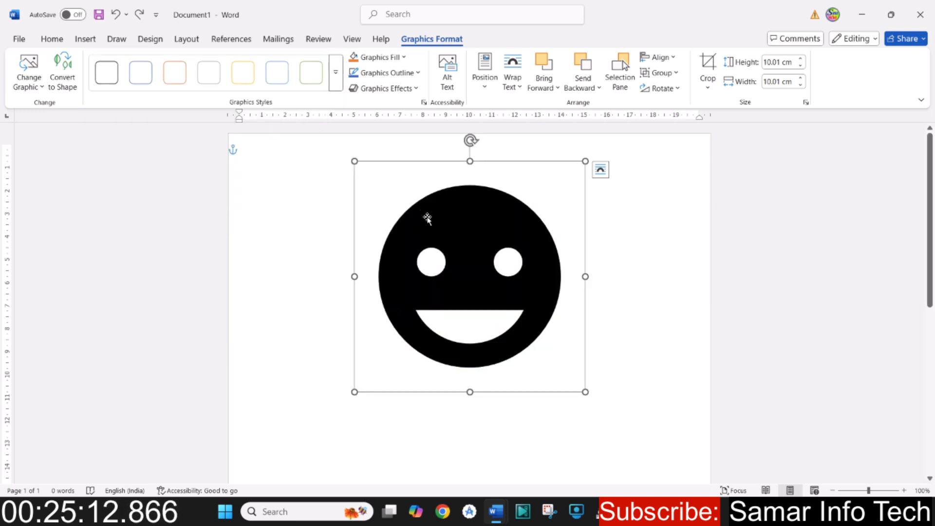
left_click(405, 58)
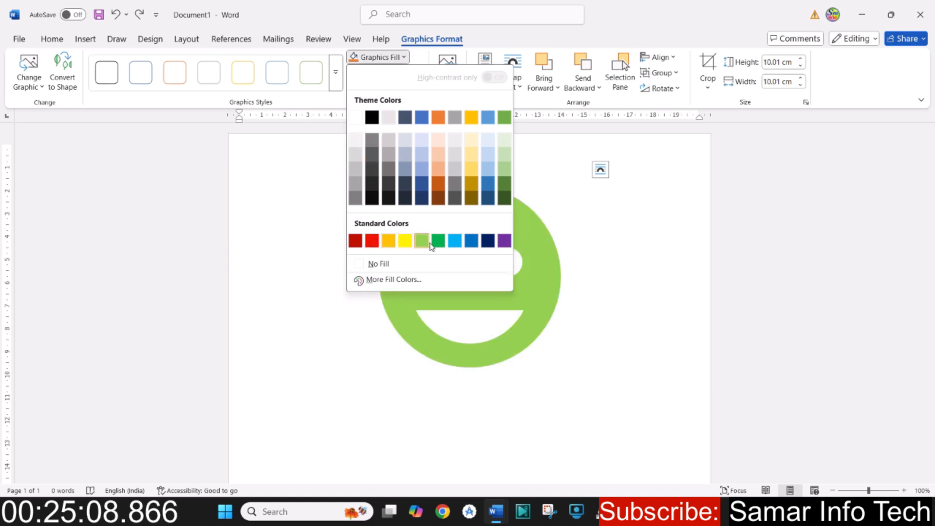
left_click(487, 240)
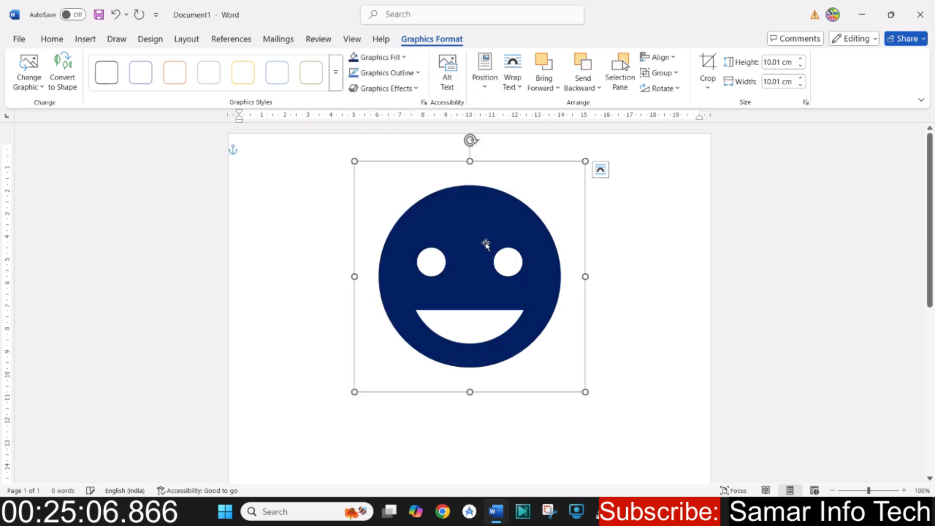
- Move the smiley graphic down to the right side of the page and give it a standard red outline
left_click_drag(484, 244, 588, 293)
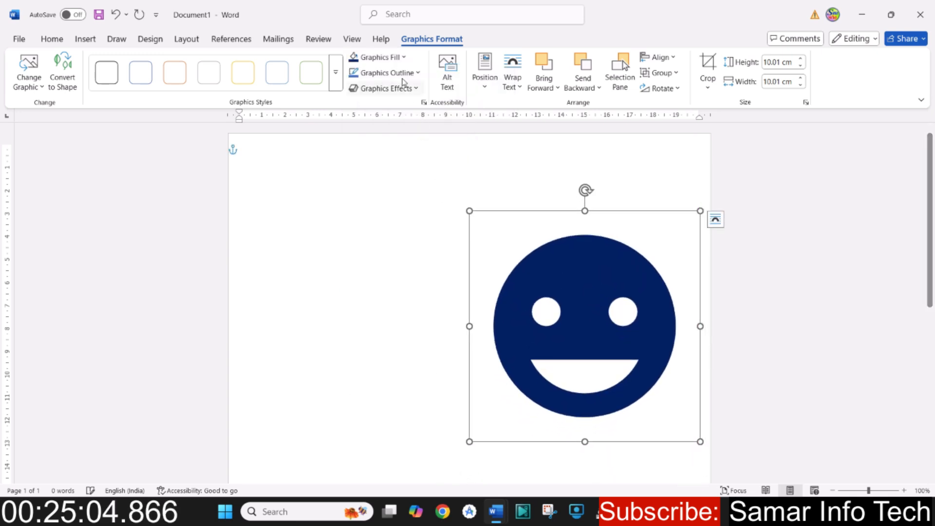
left_click(421, 74)
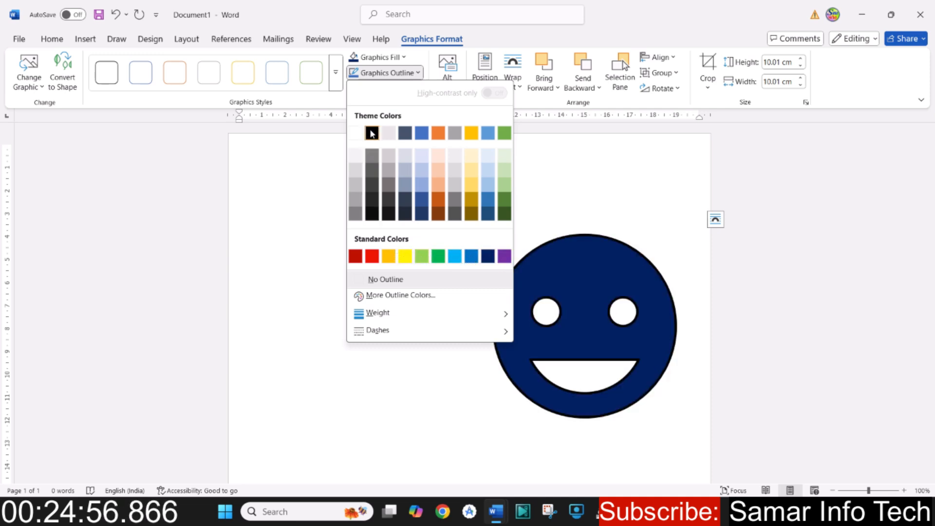
left_click(378, 255)
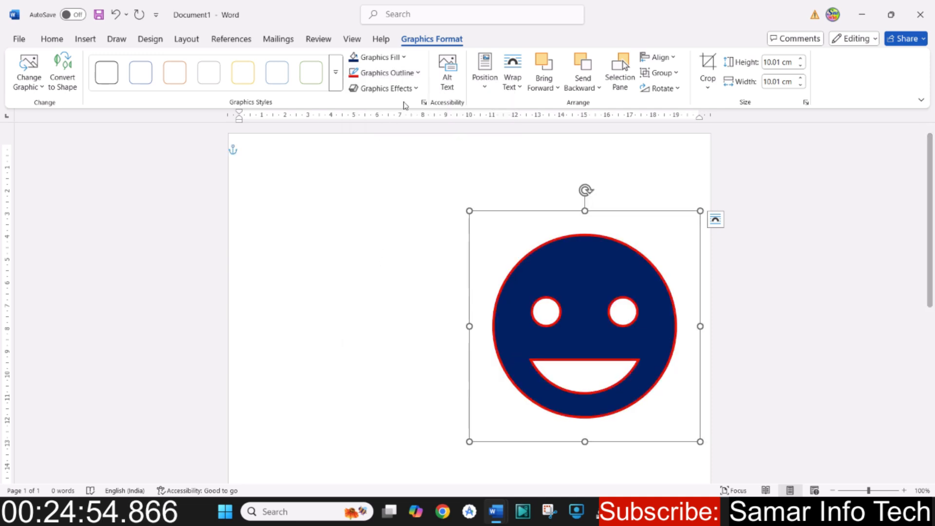
- Try a perspective 3-D rotation from the third row of presets on the smiley graphic, and undo it
left_click(417, 89)
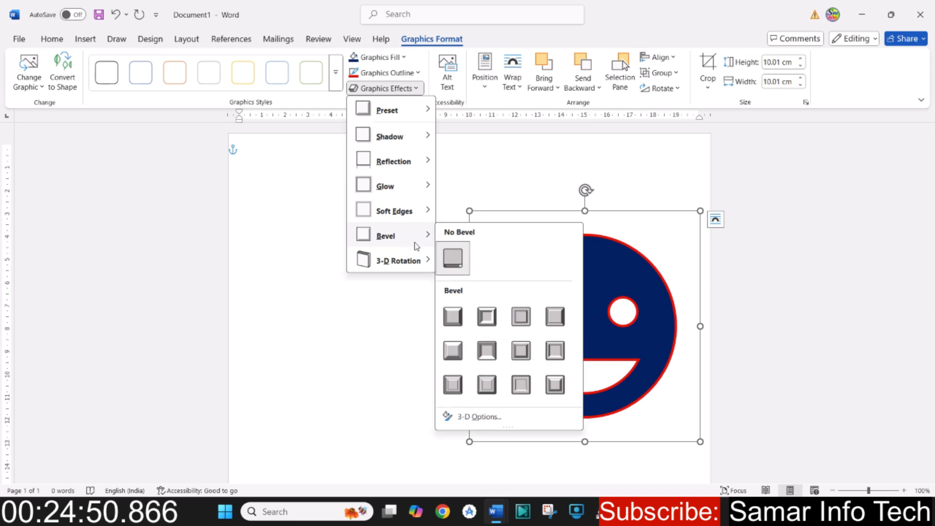
mouse_move(413, 259)
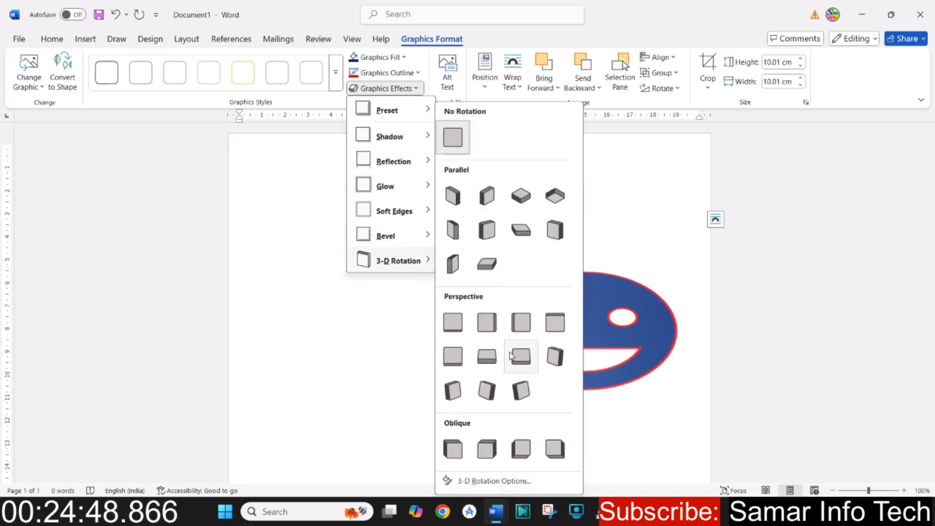
left_click(455, 390)
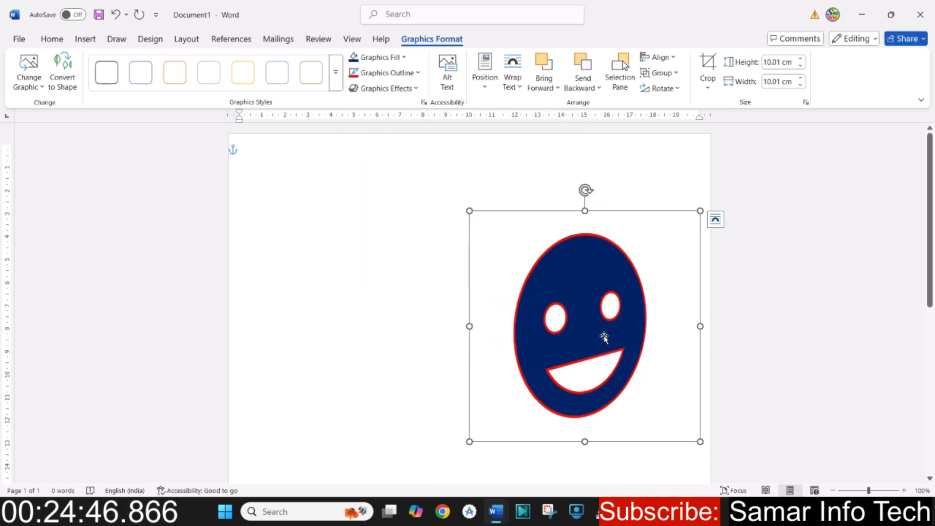
key("ctrl+z")
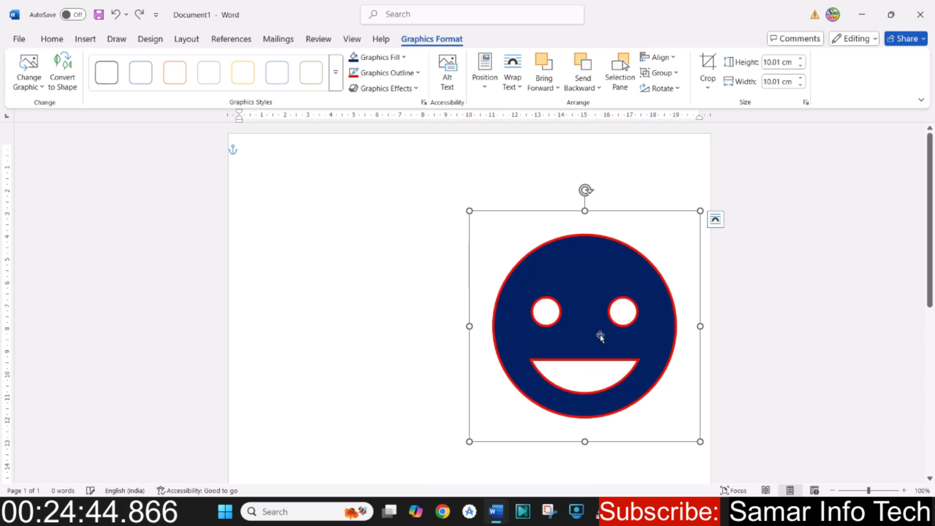
- Position the smiley at the top centre of the page and set its text wrapping to In Front of Text
left_click(486, 90)
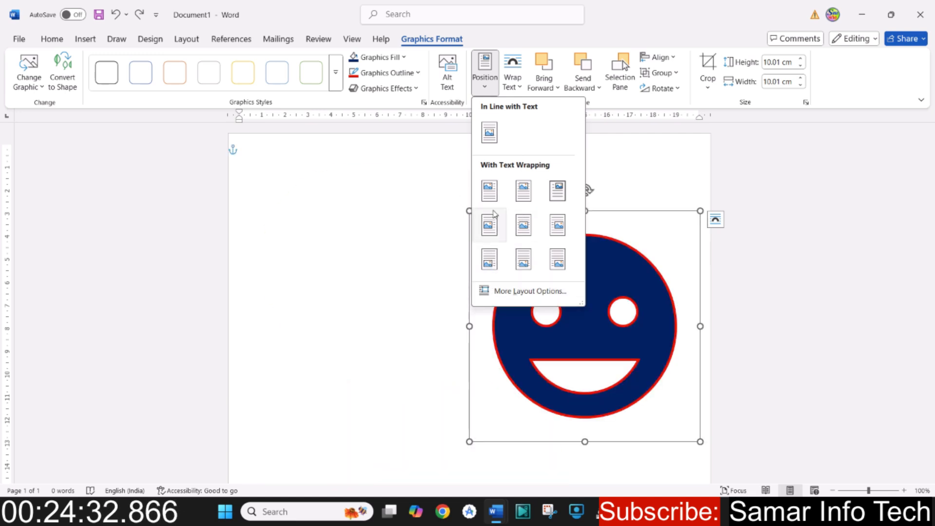
left_click(522, 191)
left_click(520, 88)
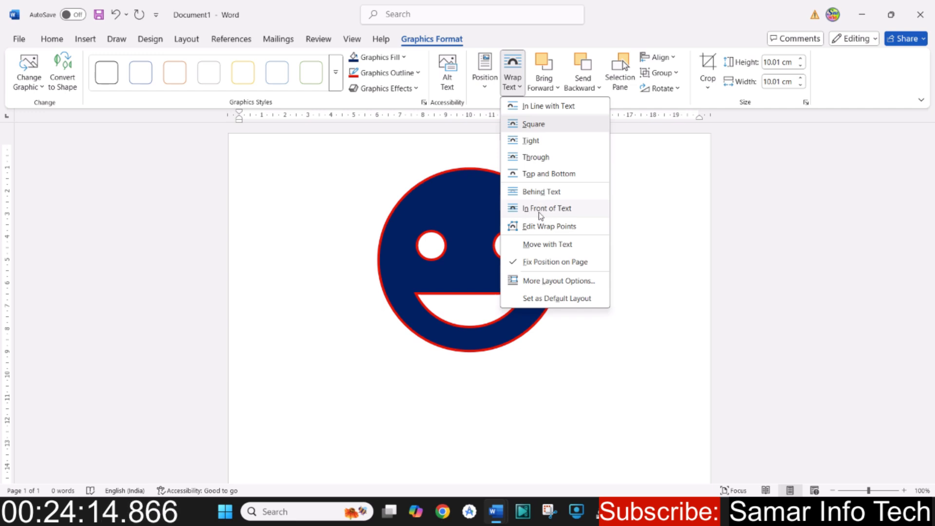
left_click(565, 208)
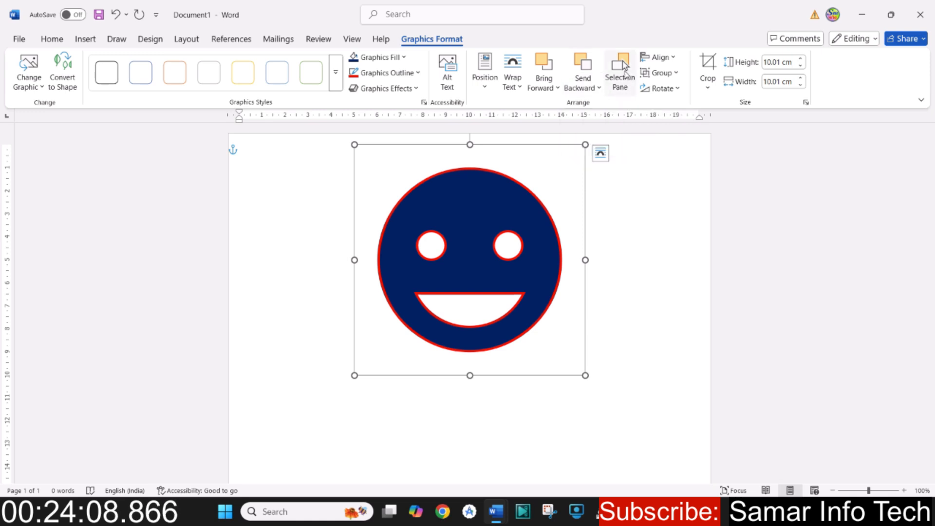
- Examine the document's objects in the Selection pane and the grouping options for the smiley graphic
left_click(619, 86)
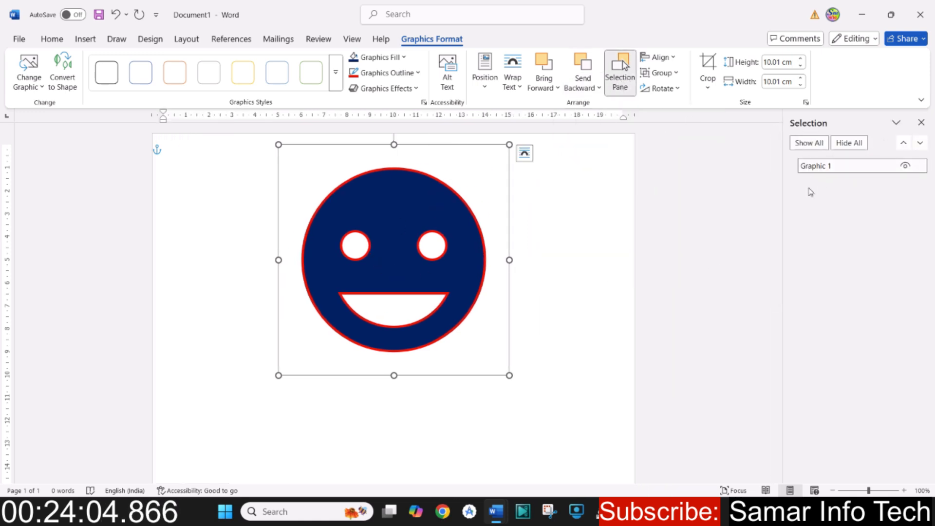
left_click(921, 122)
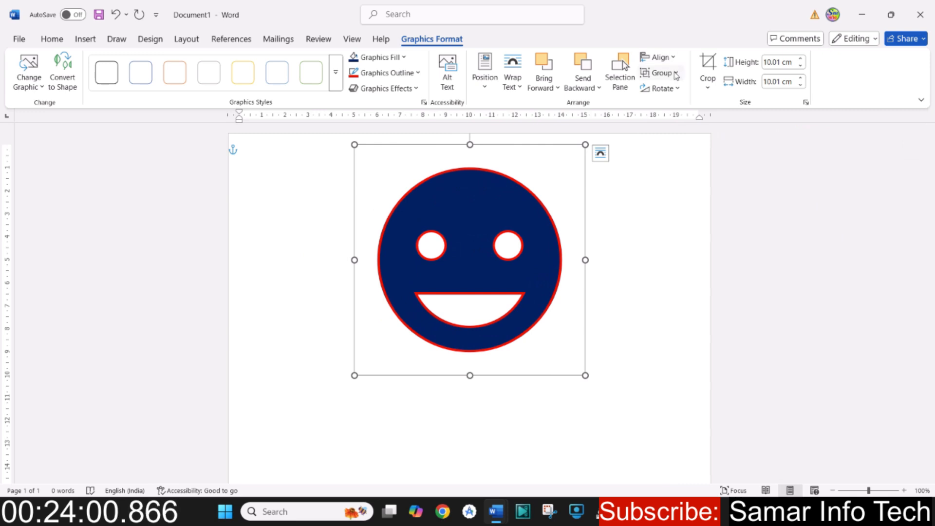
left_click(658, 72)
left_click(472, 245)
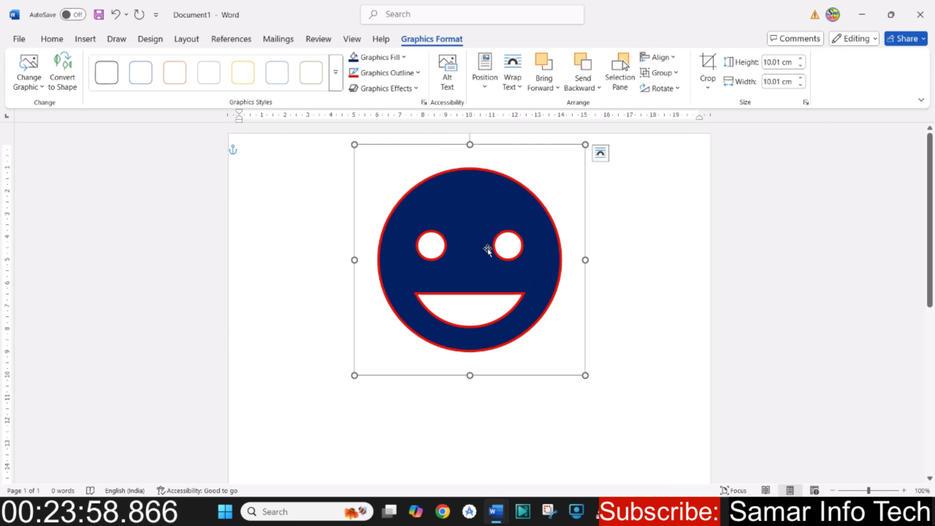
- Duplicate the smiley graphic three times, placing the copies at the upper right, lower left and lower right of the original
left_click_drag(486, 249, 570, 249)
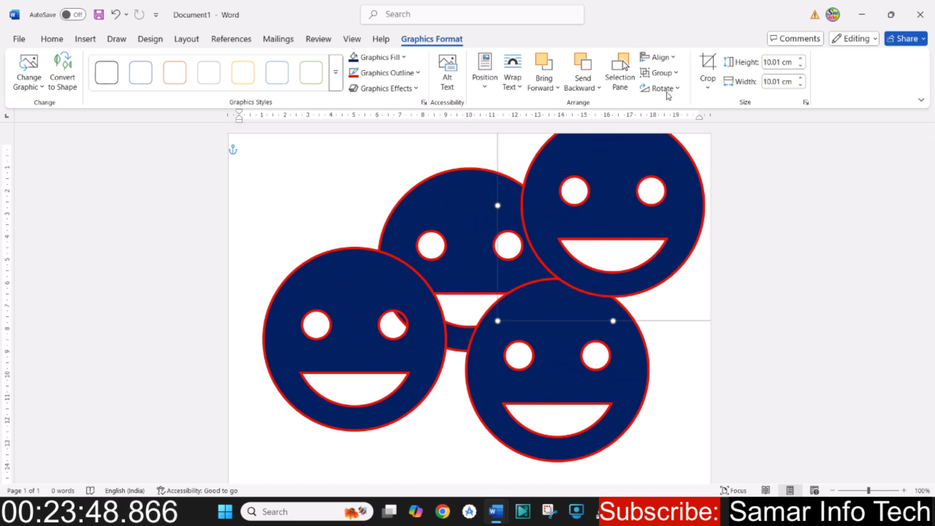
left_click(489, 234)
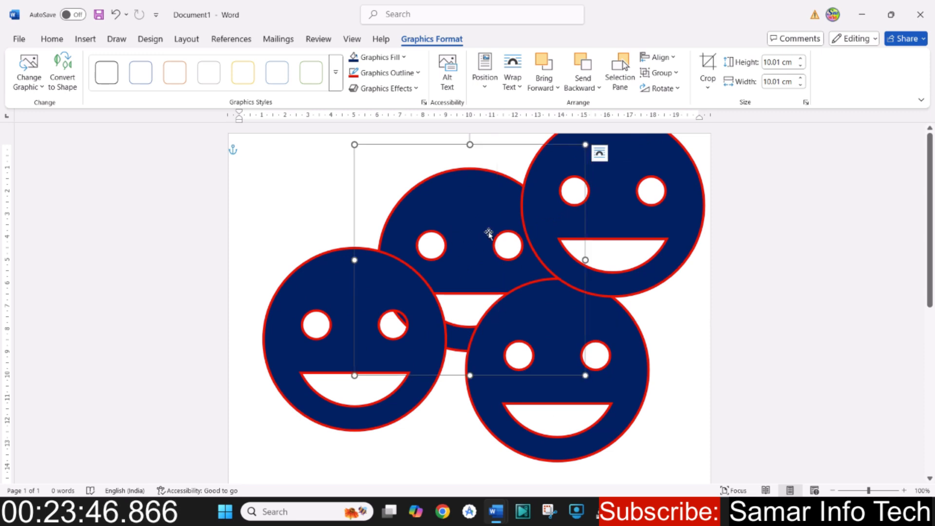
- Select all four smiley graphics together and group them into one object
left_click(618, 185)
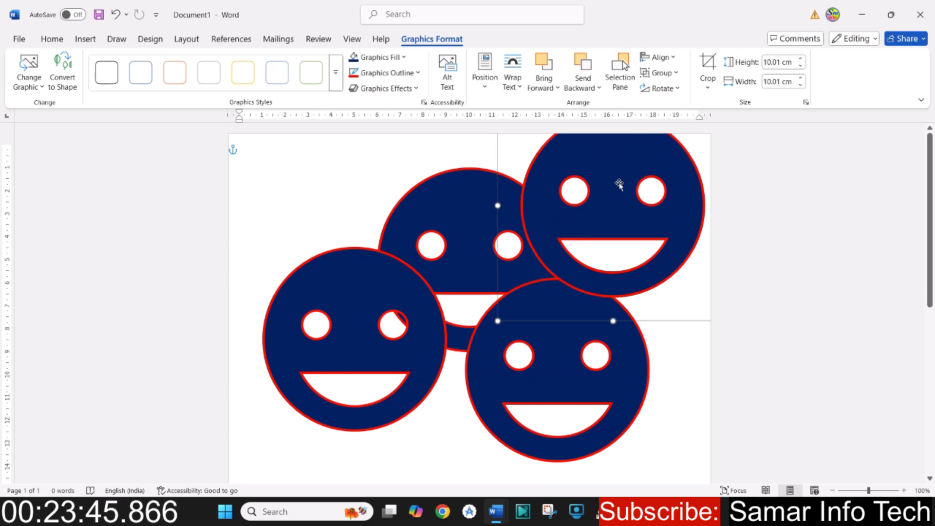
left_click(454, 201, "shift")
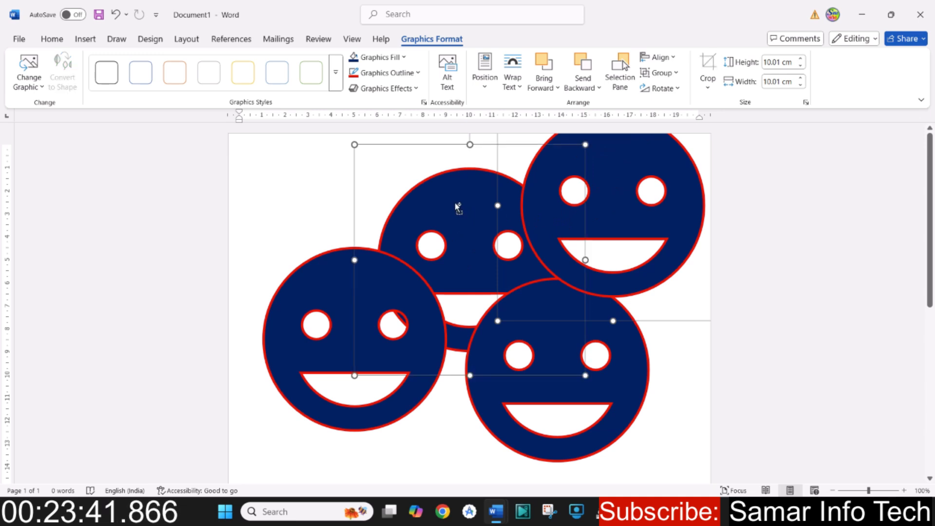
left_click(329, 269, "shift")
left_click(624, 408, "shift")
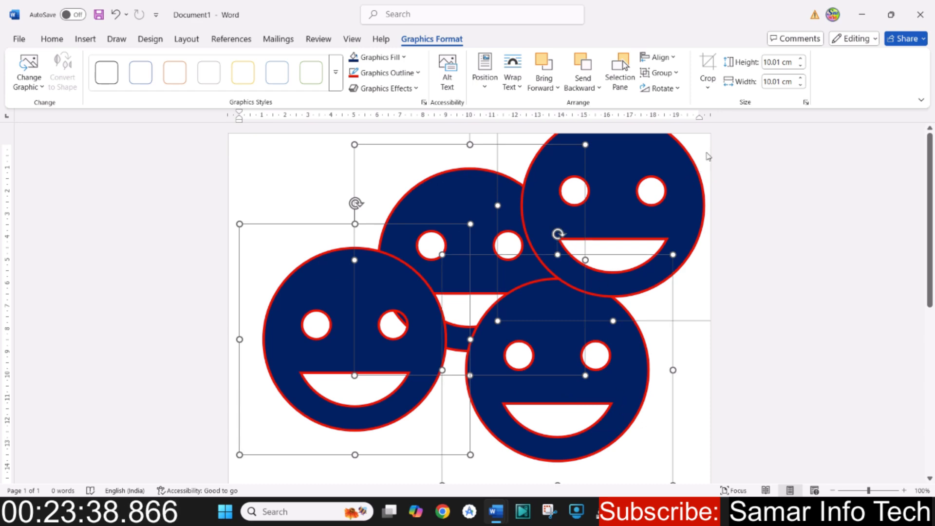
left_click(676, 74)
left_click(670, 90)
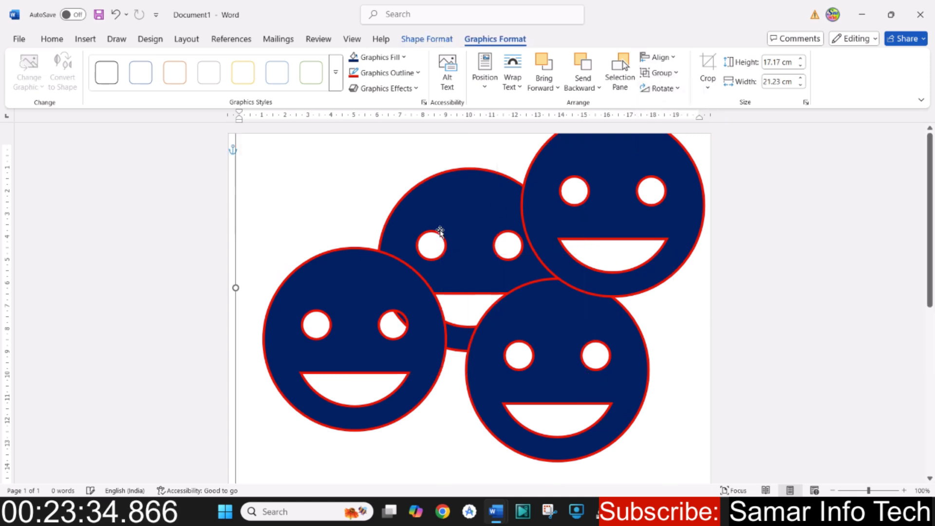
scroll(482, 346, "down", 5)
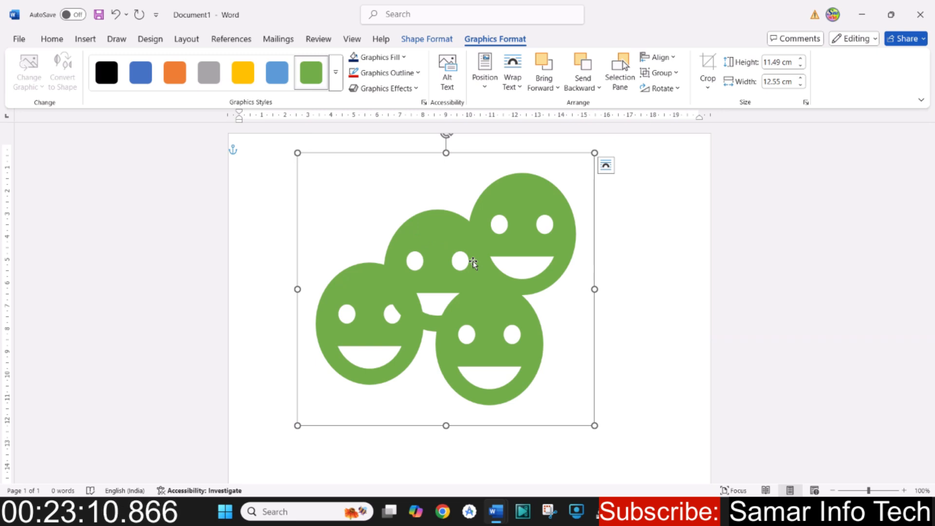
- Undo the green style, the stray letter, and the resizing, moving and grouping of the four smileys
key("ctrl+z")
type("z")
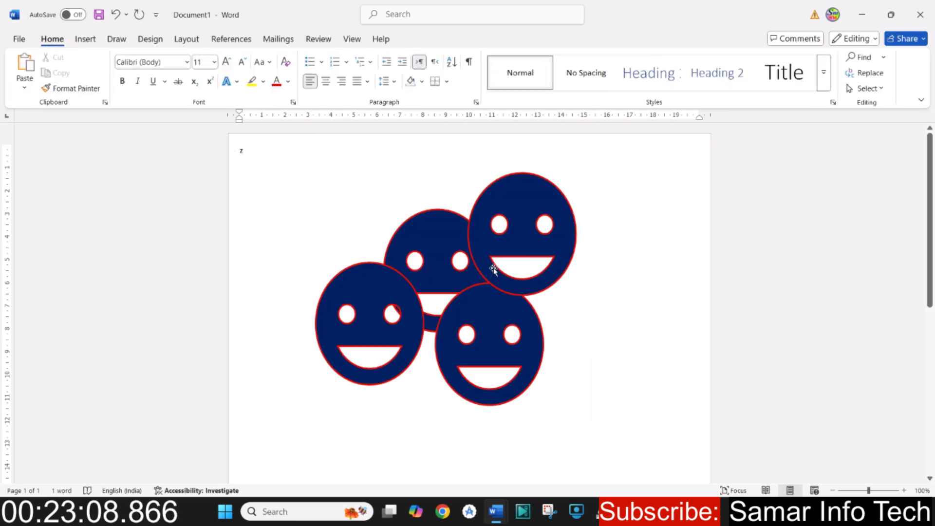
left_click(493, 266)
left_click(493, 39)
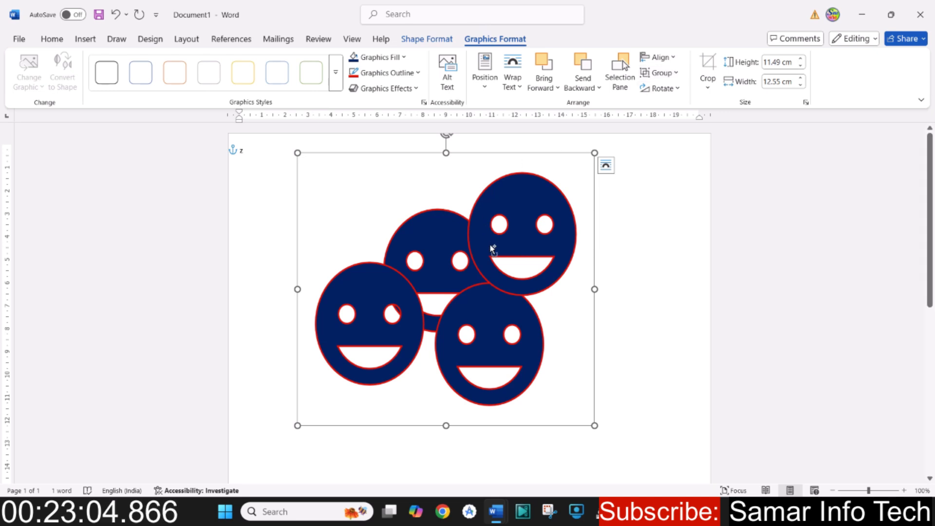
key("ctrl+z")
key("ctrl+z")
key("ctrl+z")
key("ctrl+z")
key("ctrl+z")
key("ctrl+z")
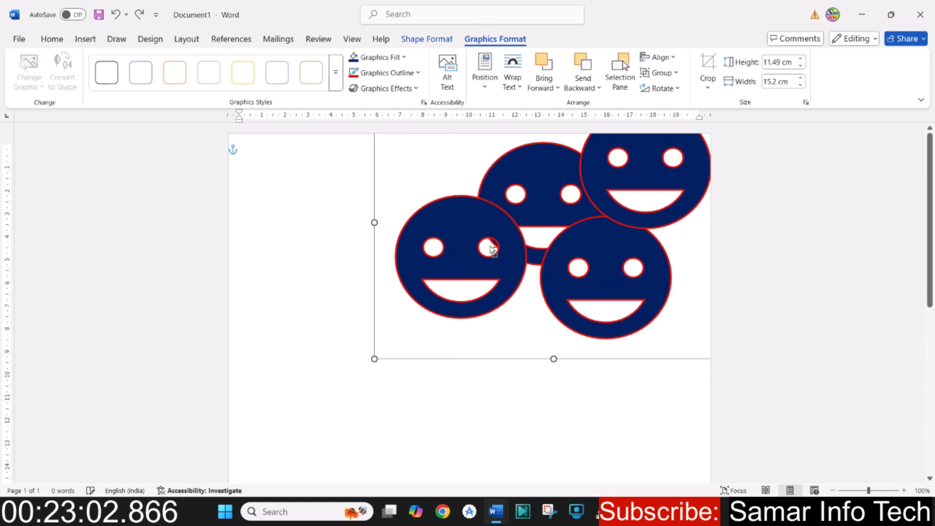
left_click(559, 246)
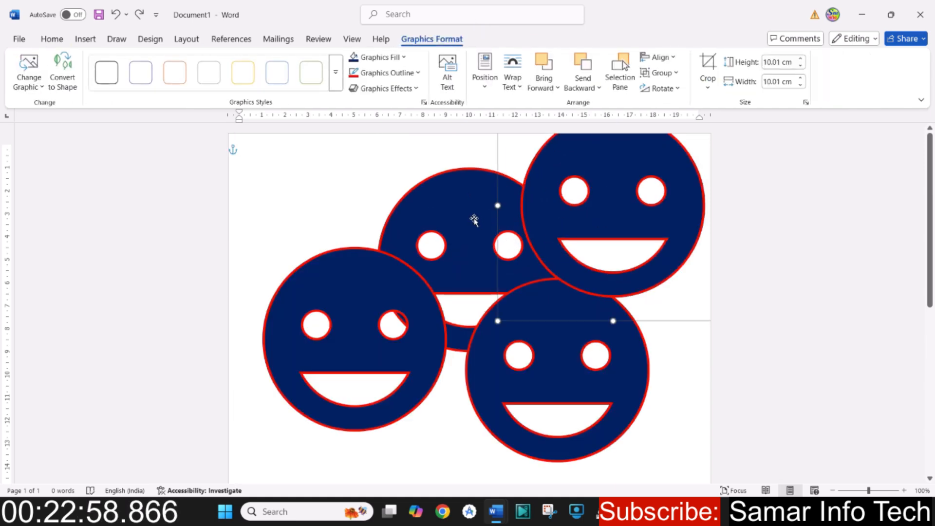
- Group the upper-right smiley with the original one in the middle
left_click(469, 211, "ctrl")
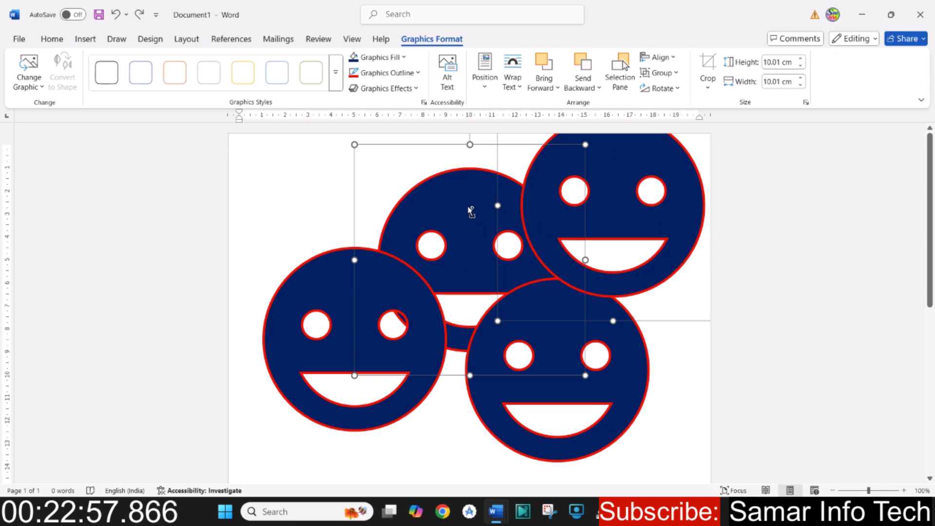
right_click(493, 215)
mouse_move(525, 307)
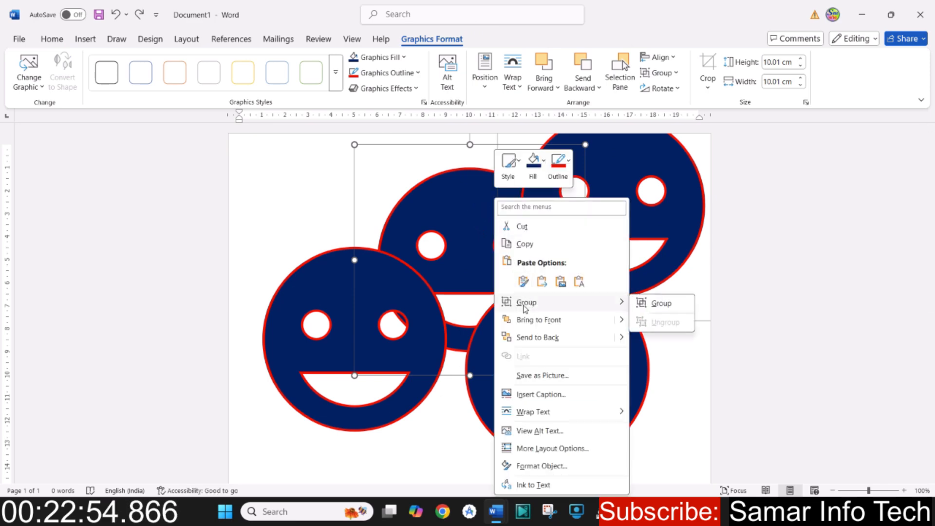
left_click(658, 303)
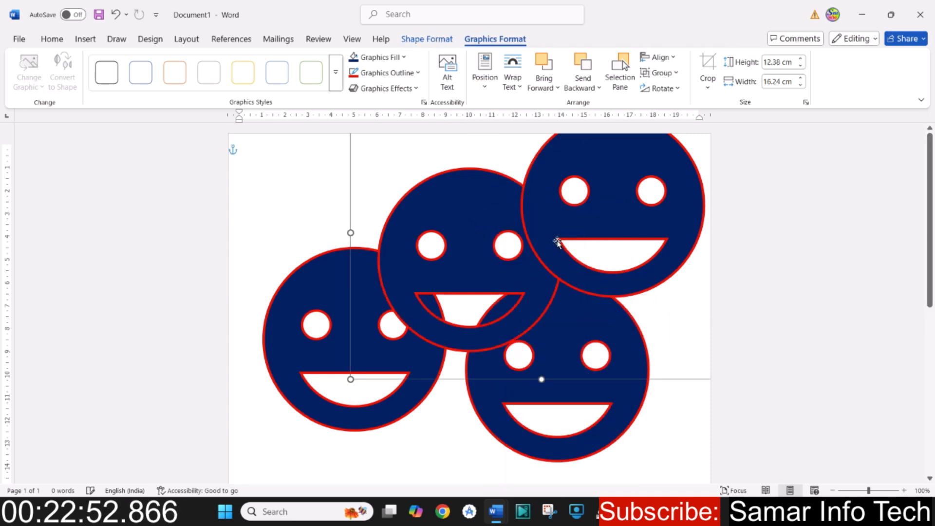
- Move the grouped pair up and left, shrink it to about 9.63 by 11.45 cm, and apply the solid gold graphics style
left_click_drag(538, 255, 471, 234)
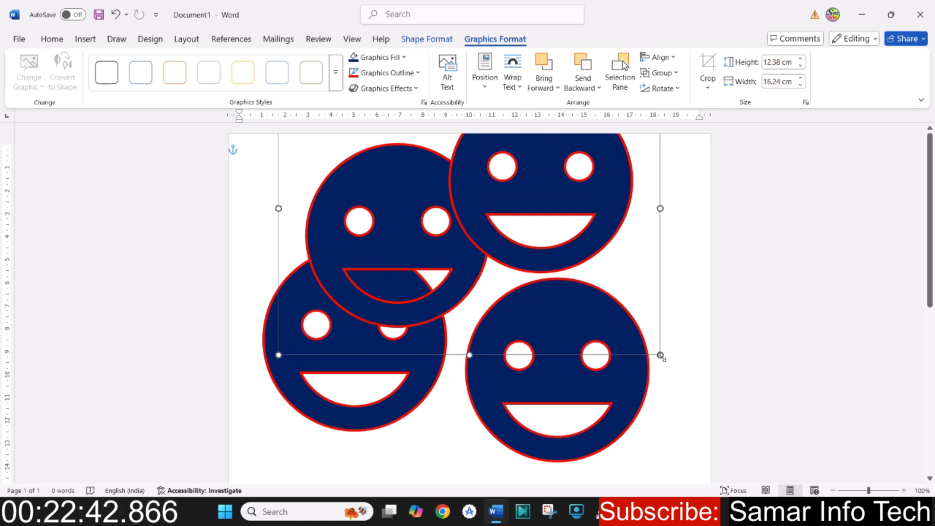
left_click_drag(661, 355, 548, 289)
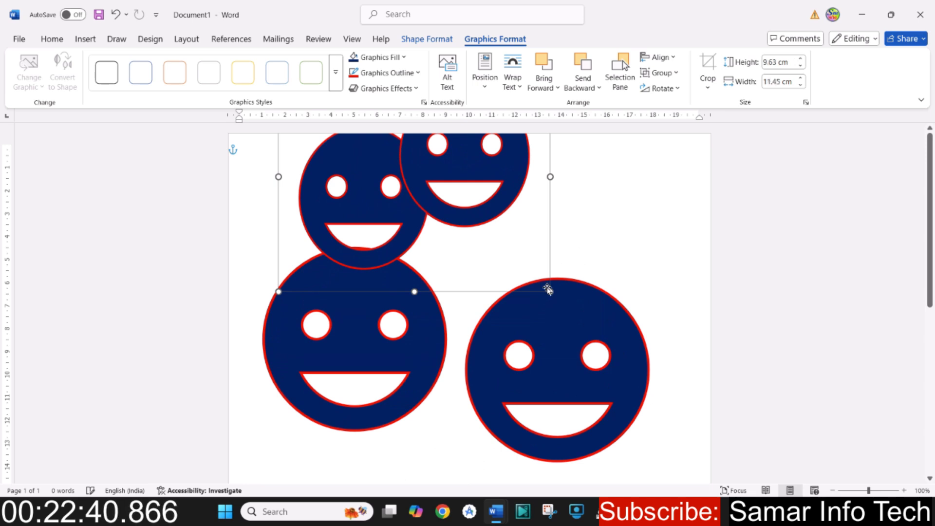
left_click(336, 72)
left_click(242, 123)
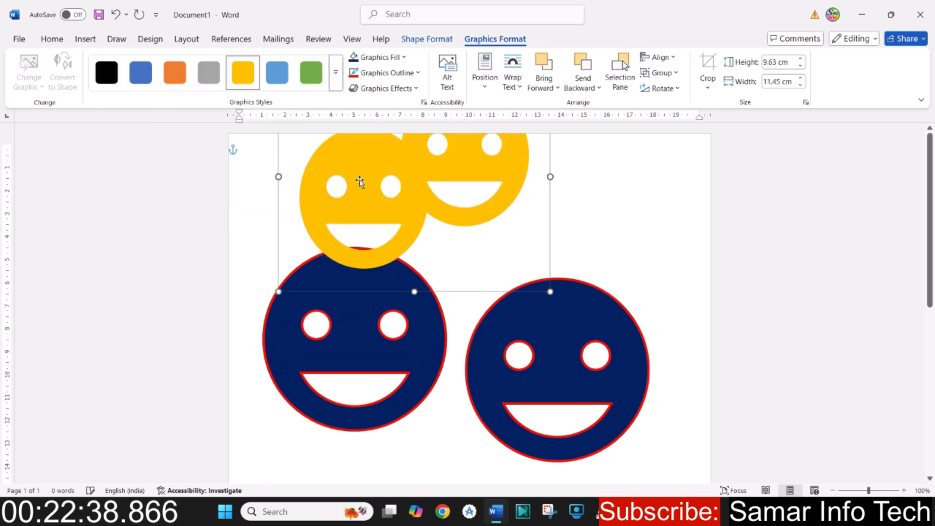
- Move the gold smiley pair down over the two dark blue ones and reduce its height to about 8.53 cm
left_click_drag(418, 192, 471, 270)
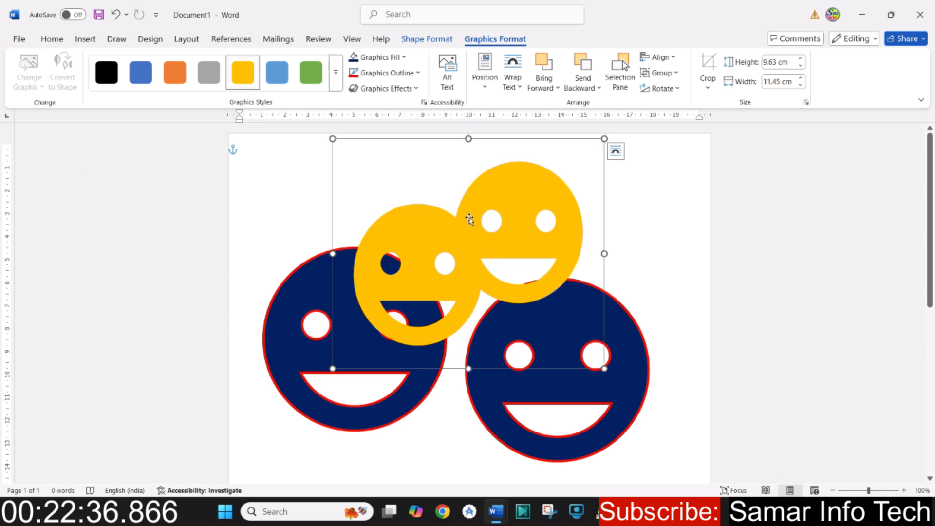
left_click_drag(468, 138, 468, 164)
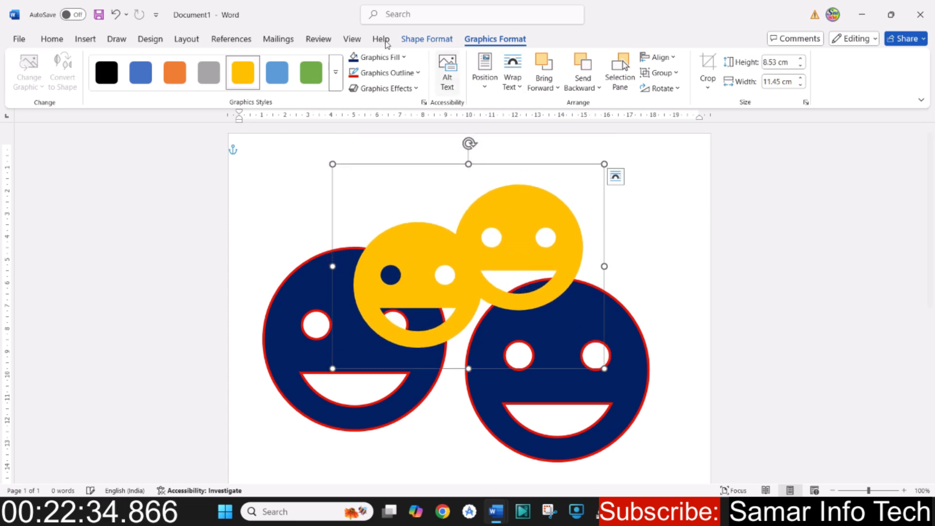
- Crop the grouped gold smileys to an oval shape and increase the group's height to about 10.05 cm
left_click(677, 89)
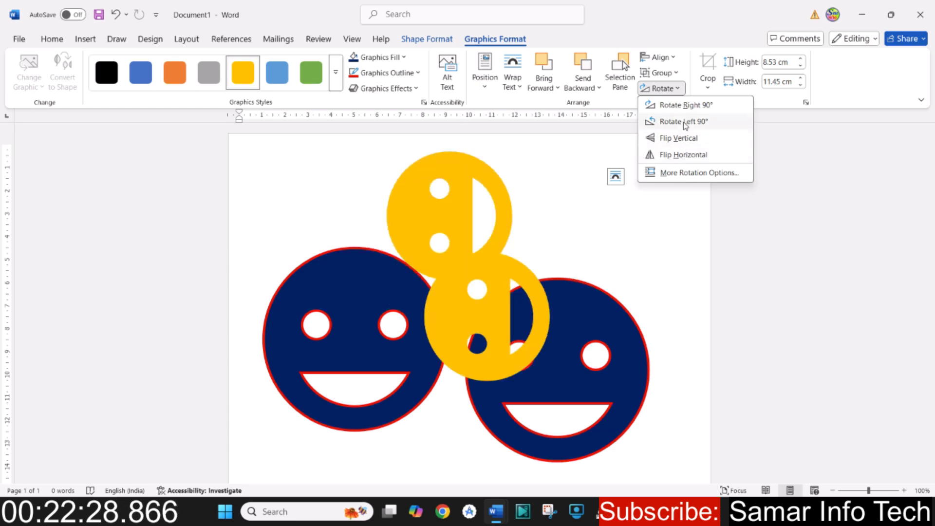
left_click(525, 238)
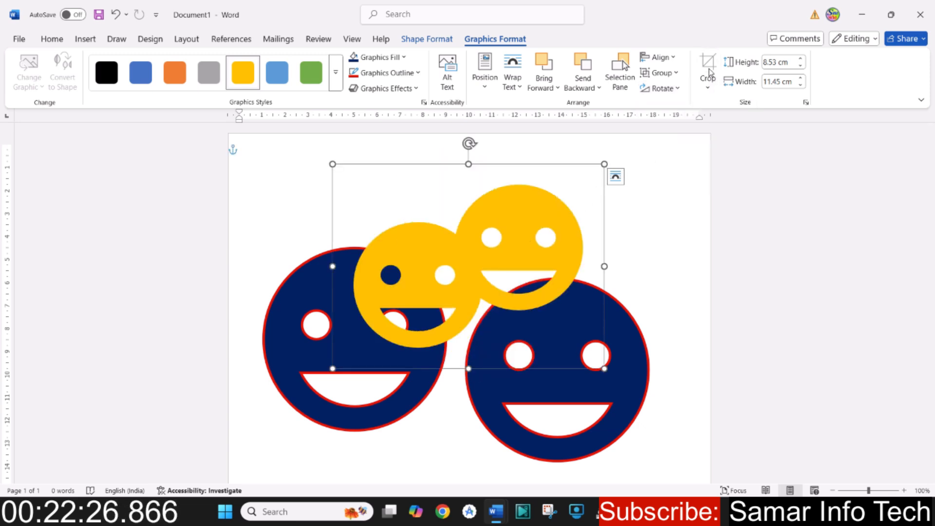
left_click(714, 81)
mouse_move(715, 125)
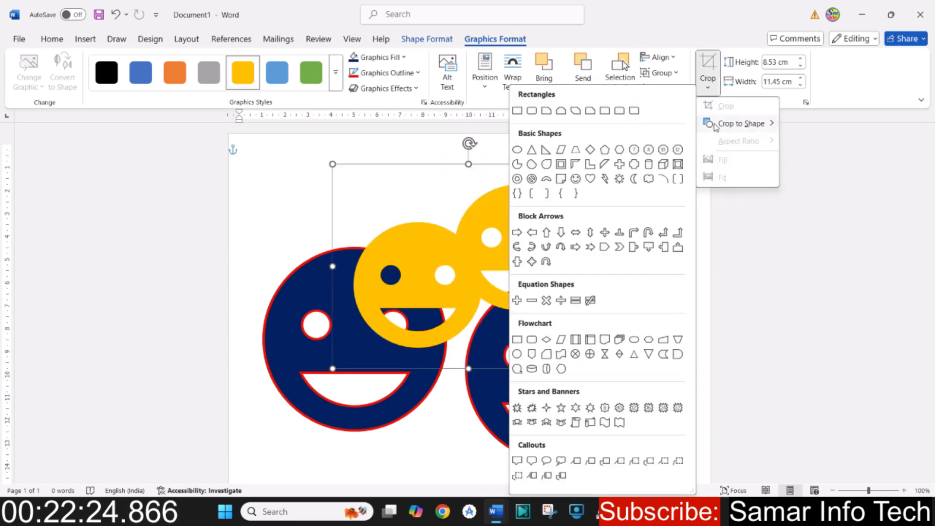
left_click(519, 152)
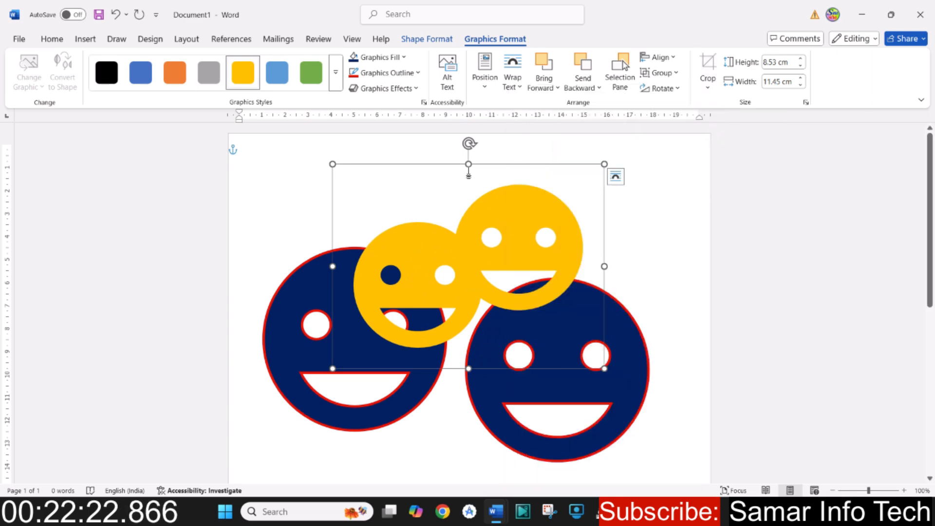
left_click_drag(469, 166, 461, 128)
- Crop the grouped gold smileys to a right triangle shape
left_click(708, 73)
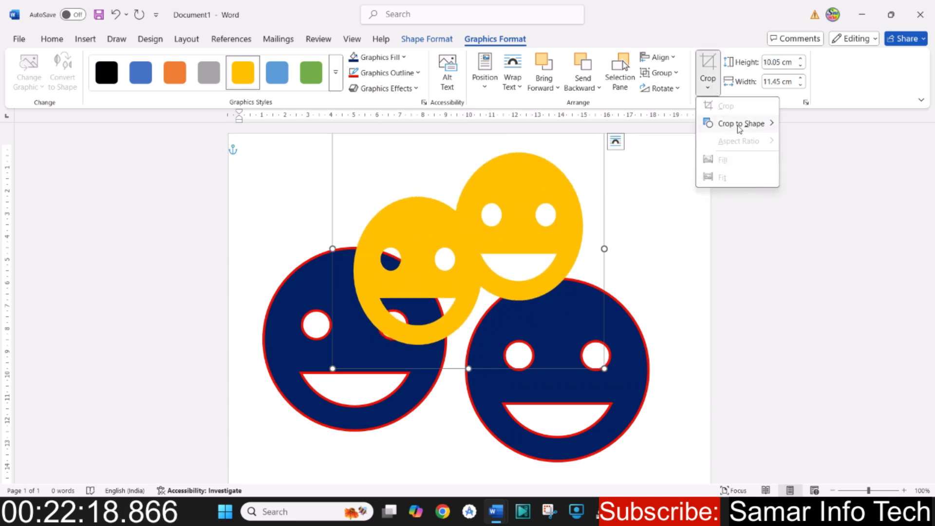
mouse_move(741, 125)
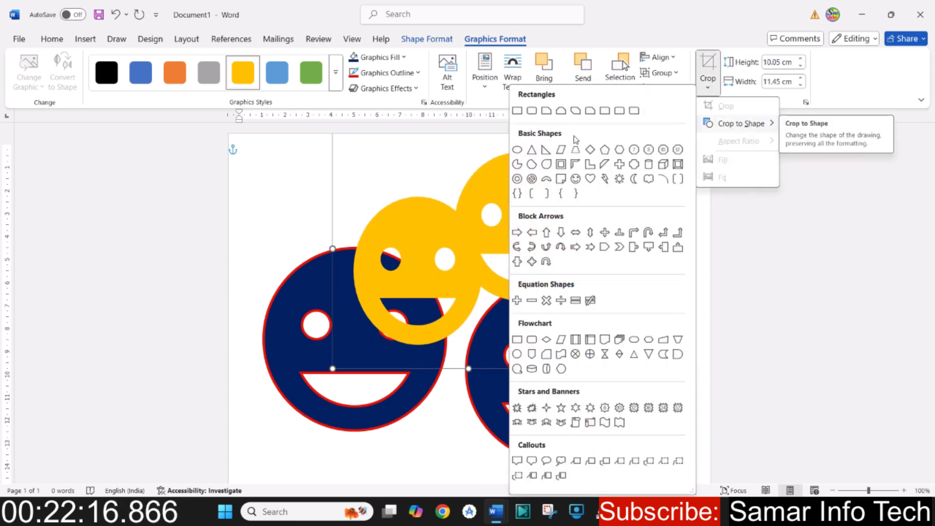
left_click(544, 150)
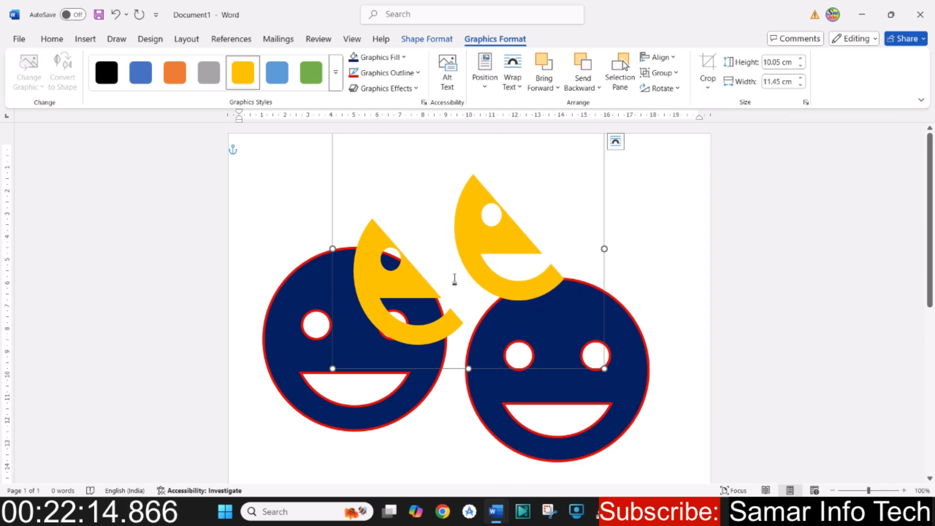
left_click(708, 73)
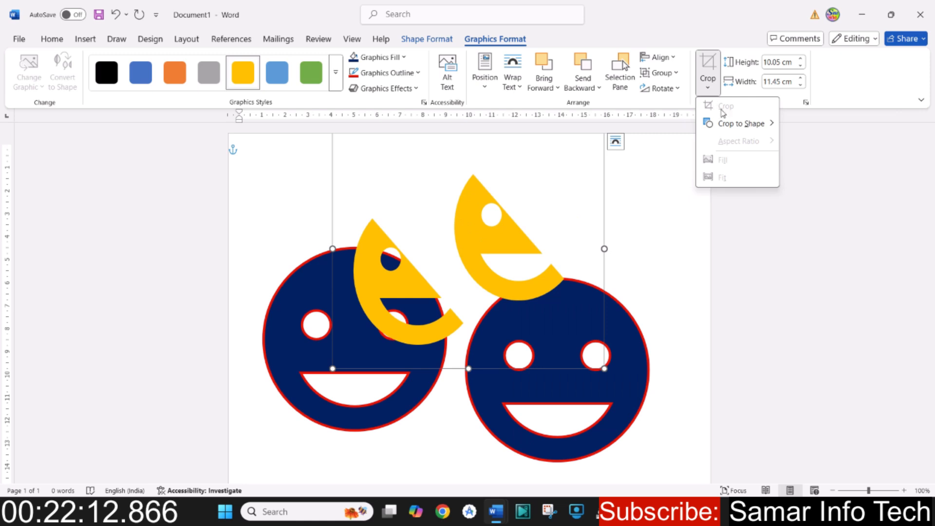
mouse_move(739, 132)
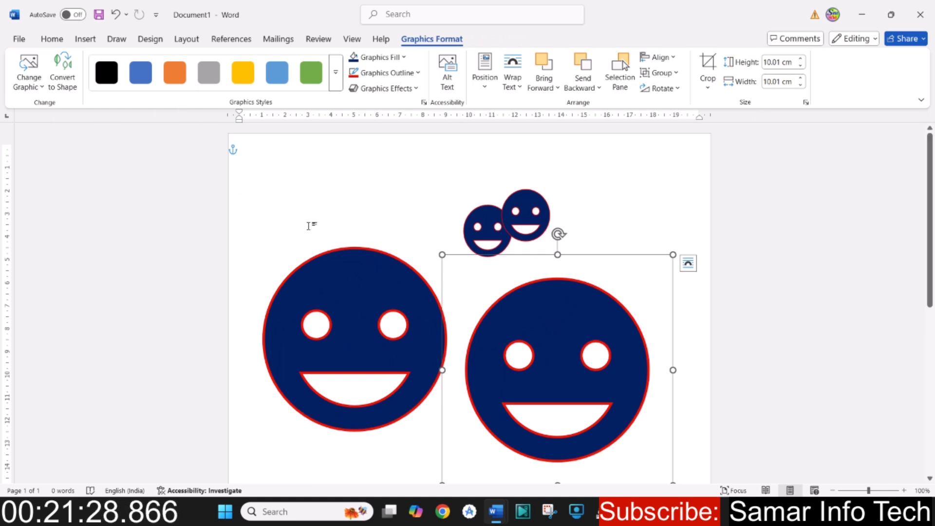
left_click(367, 286)
left_click(486, 233)
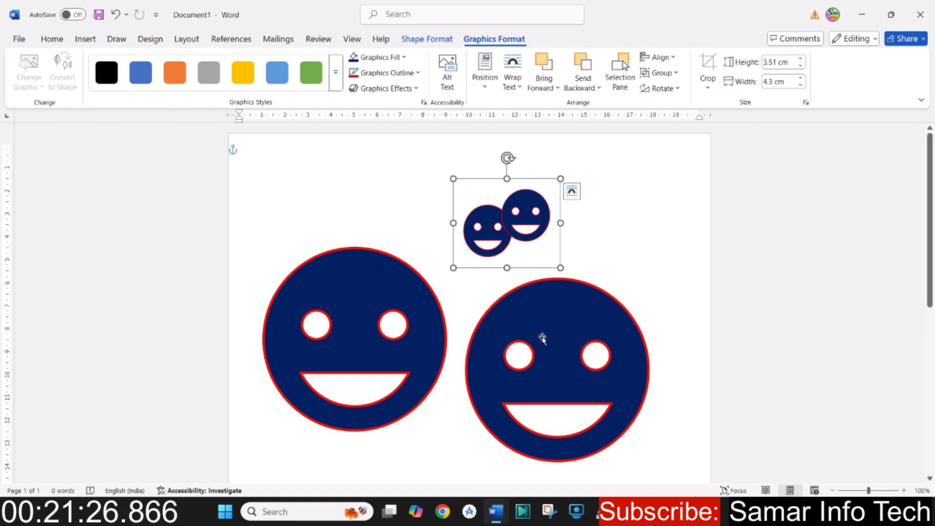
left_click(538, 337)
- Insert the stopwatch icon from the stock icon library
left_click(88, 40)
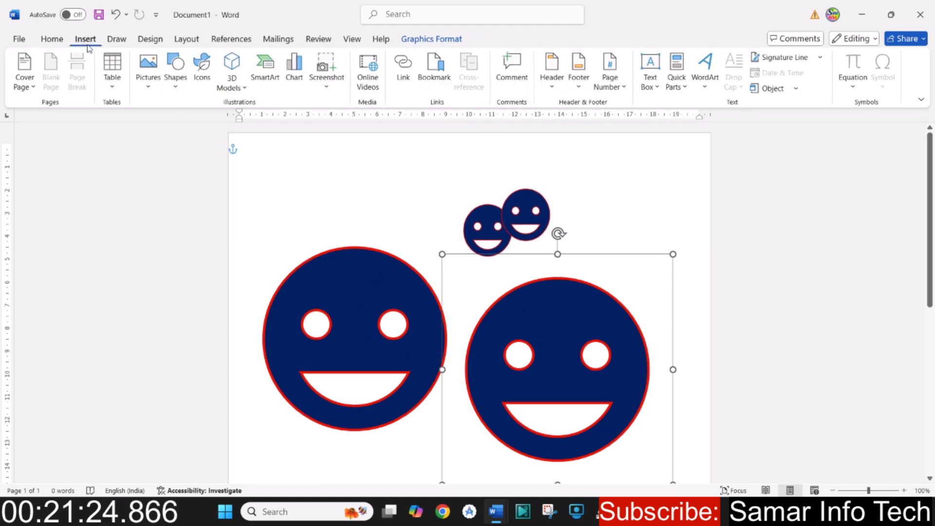
left_click(202, 92)
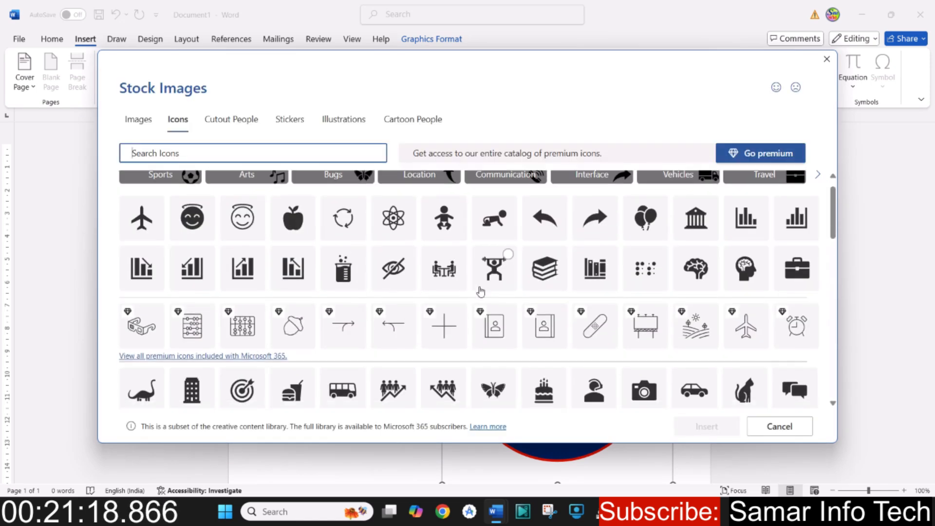
scroll(481, 291, "down", 10)
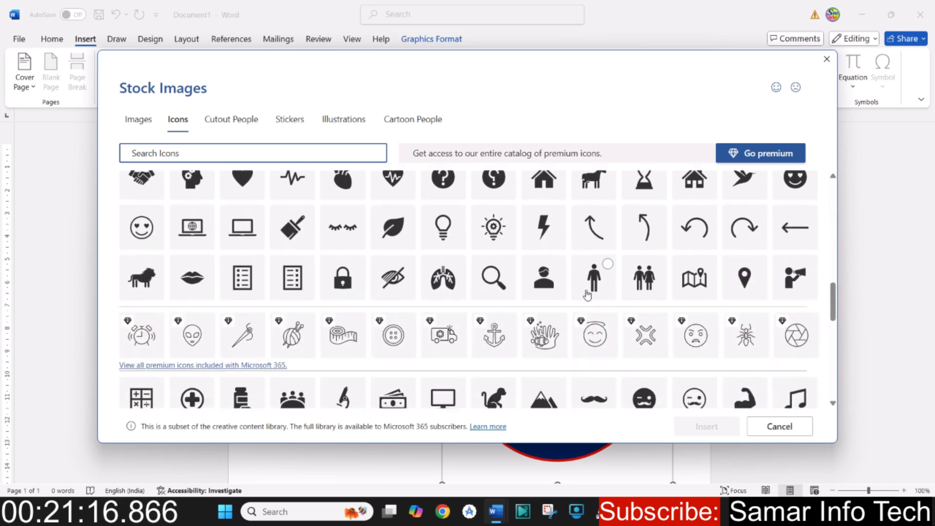
scroll(580, 292, "down", 10)
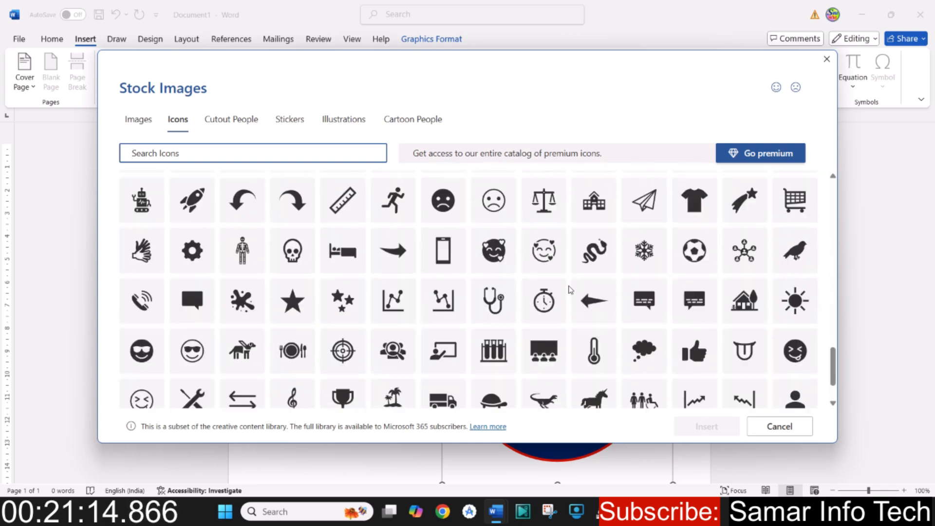
scroll(568, 290, "down", 2)
left_click(552, 225)
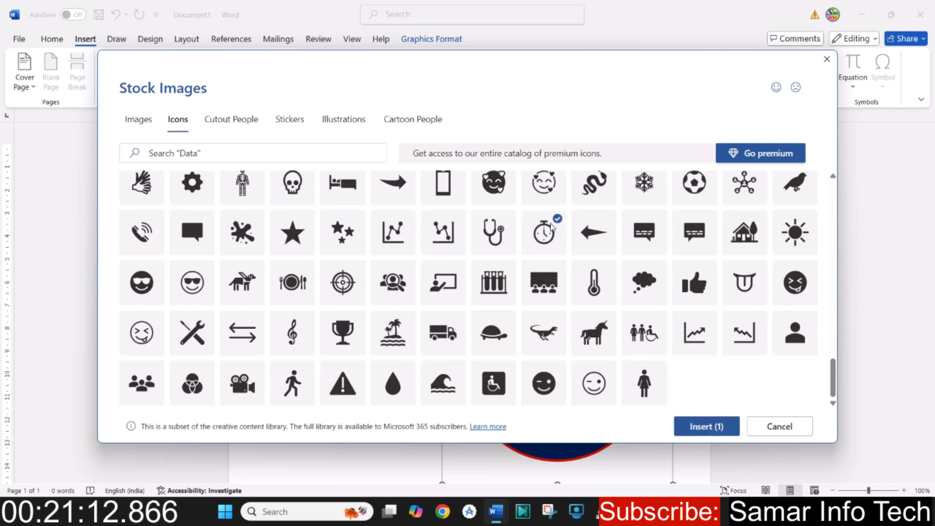
left_click(701, 428)
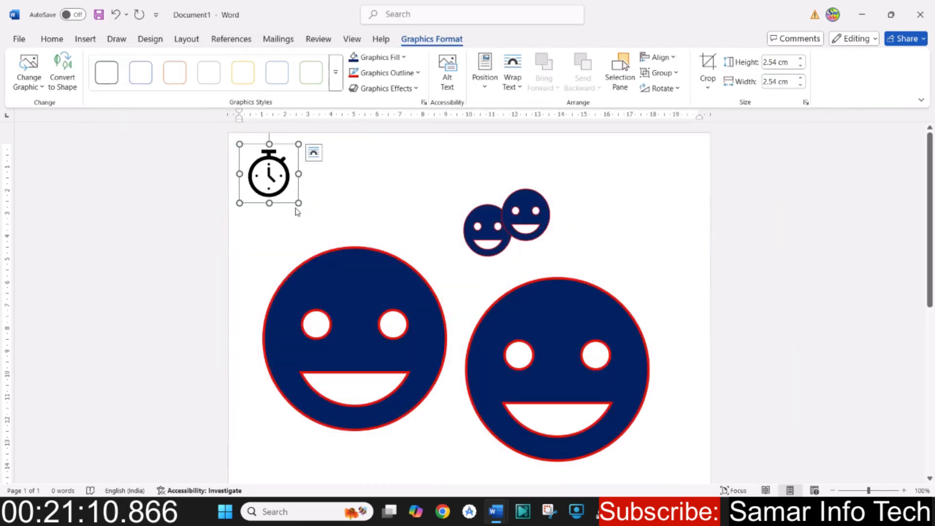
- Set the stopwatch's text wrapping to In Front of Text and enlarge it to about 9.84 by 9.84 cm
left_click(519, 88)
left_click(526, 206)
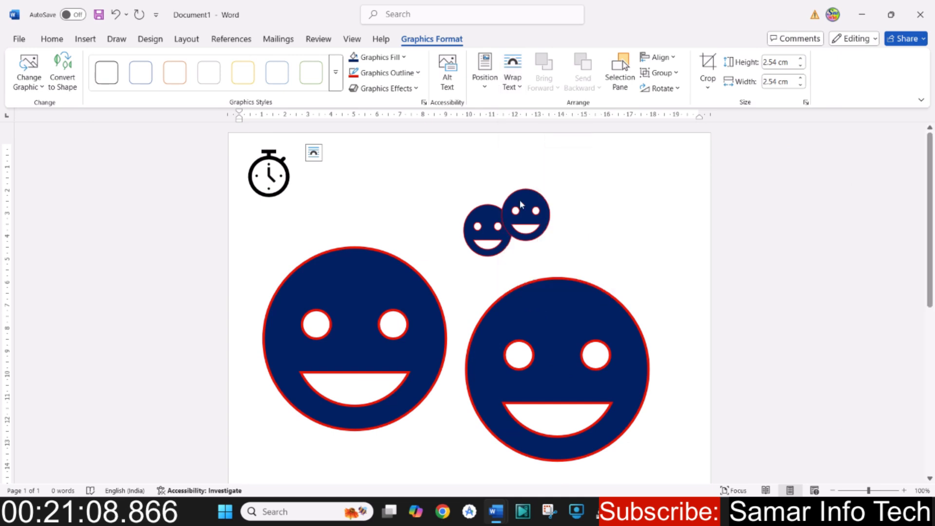
left_click_drag(308, 203, 467, 371)
- Apply the blue dark-outlined graphics style to the stopwatch, move it over the lower-right smiley, and reduce its height to about 7.6 cm
left_click(336, 85)
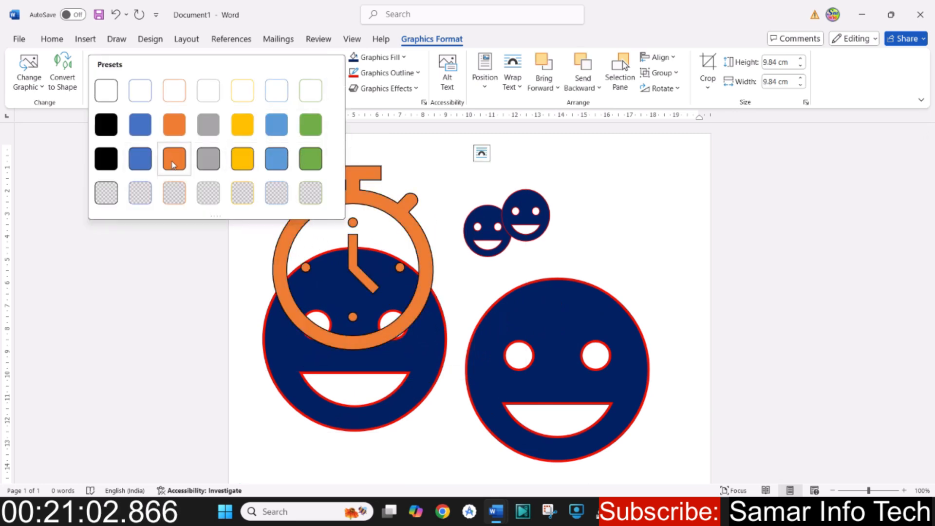
left_click(141, 159)
left_click_drag(359, 192, 624, 187)
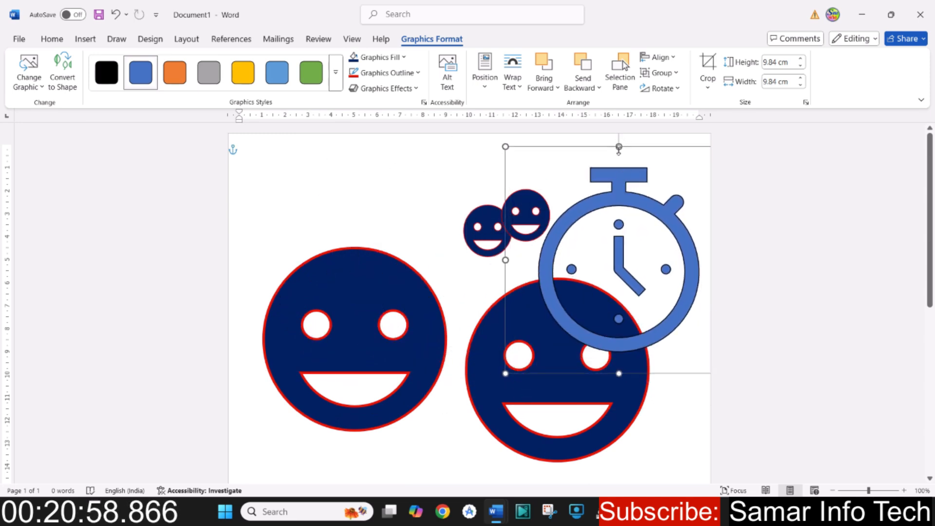
left_click_drag(619, 147, 618, 199)
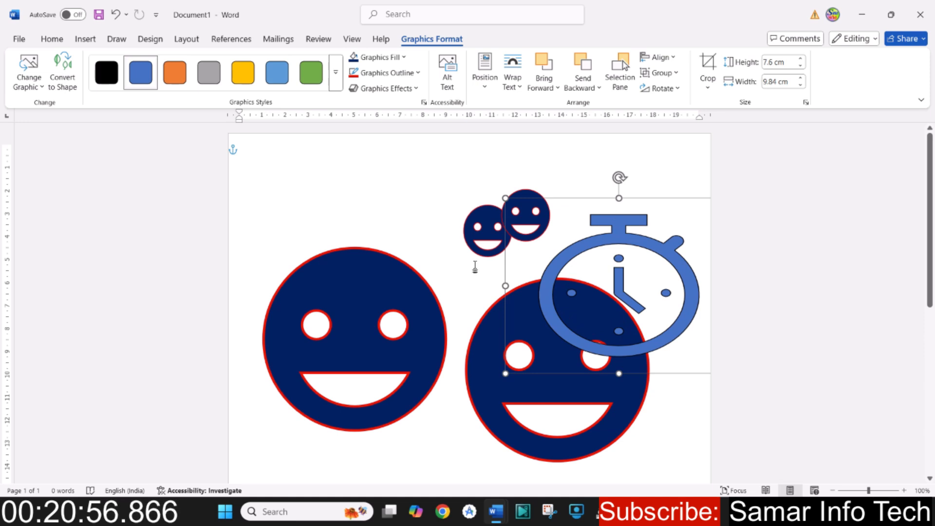
- Switch to the MS Word Full Course document, color the Icons list item red, and select the 3D Models item
mouse_move(495, 512)
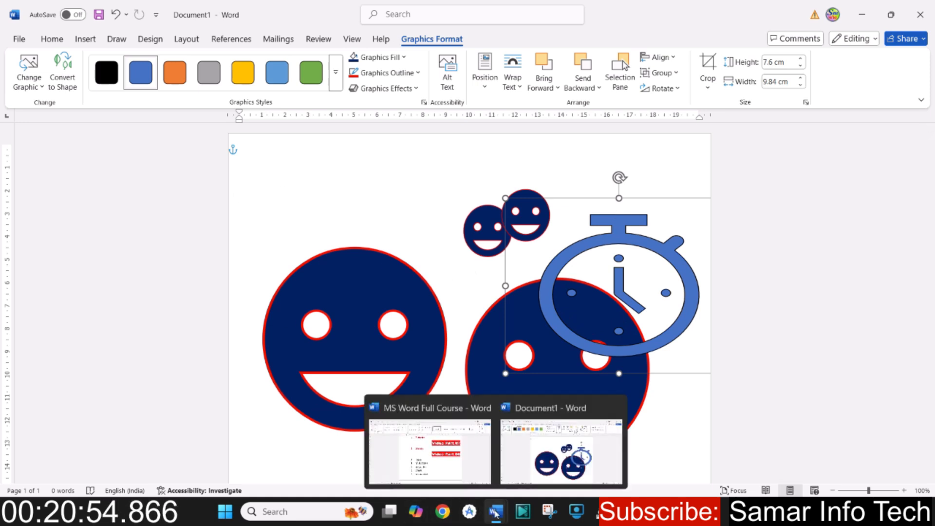
left_click(378, 407)
double_click(380, 312)
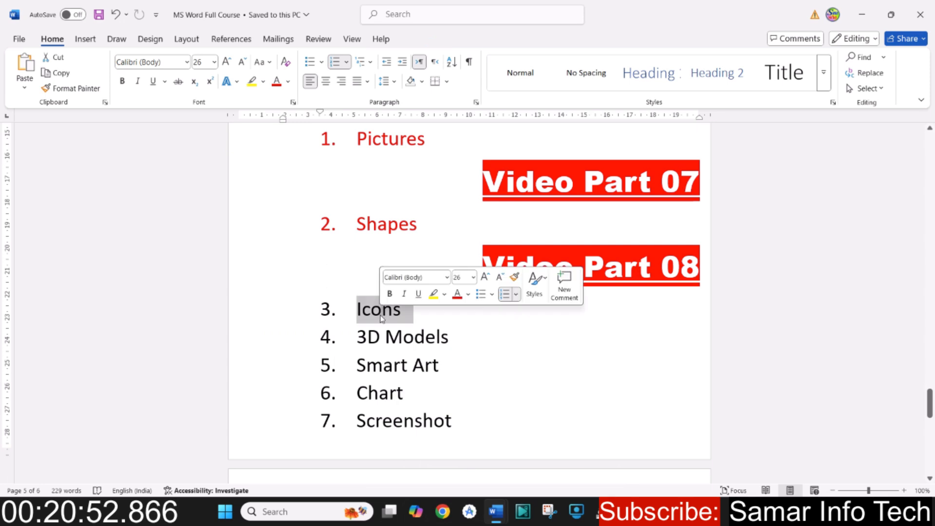
left_click(276, 81)
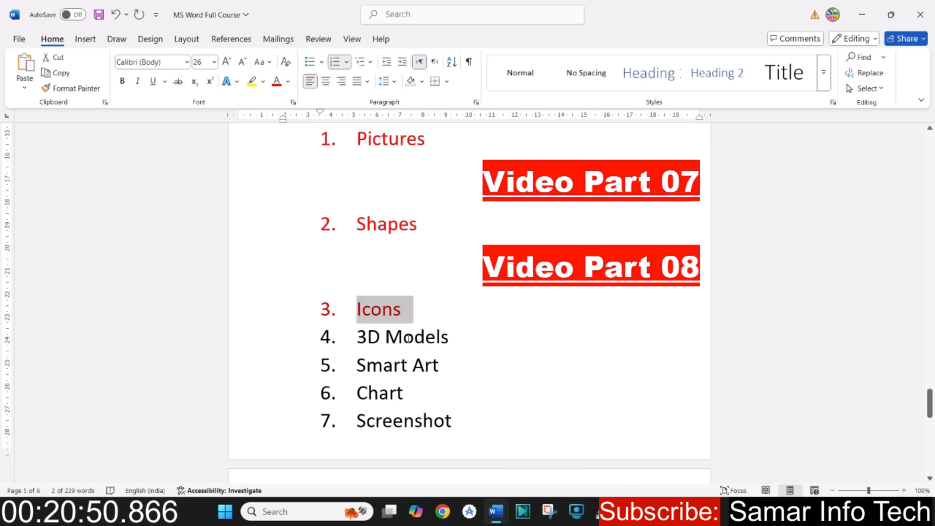
triple_click(408, 337)
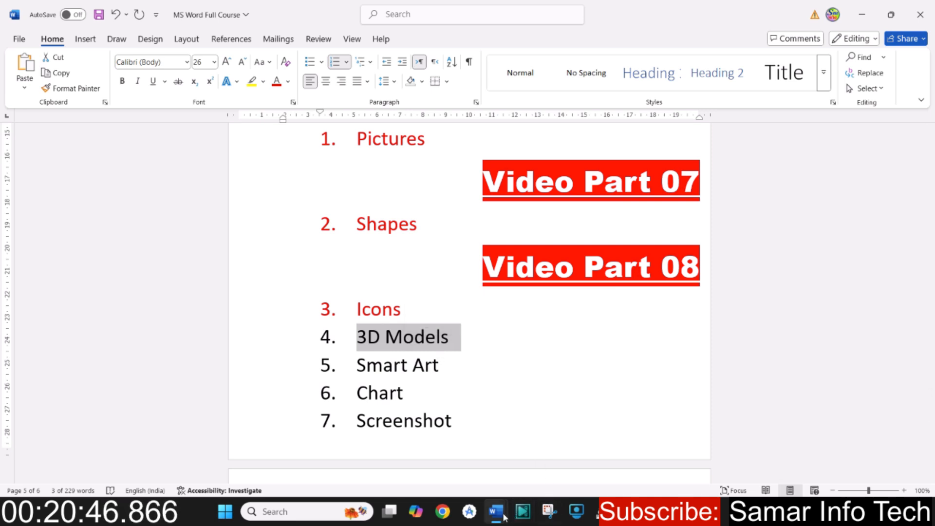
- Return to Document1 and delete all the graphics on the page
mouse_move(495, 512)
left_click(545, 471)
key("ctrl+a")
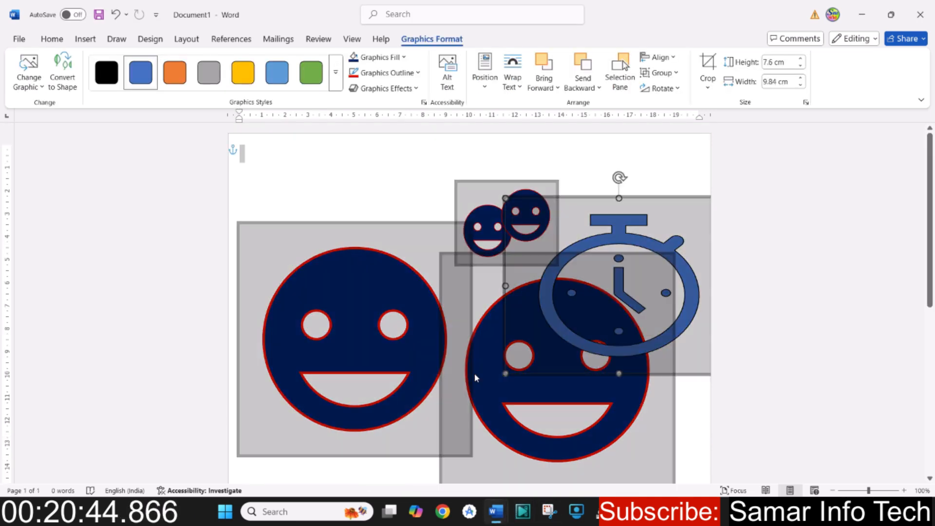
key("Delete")
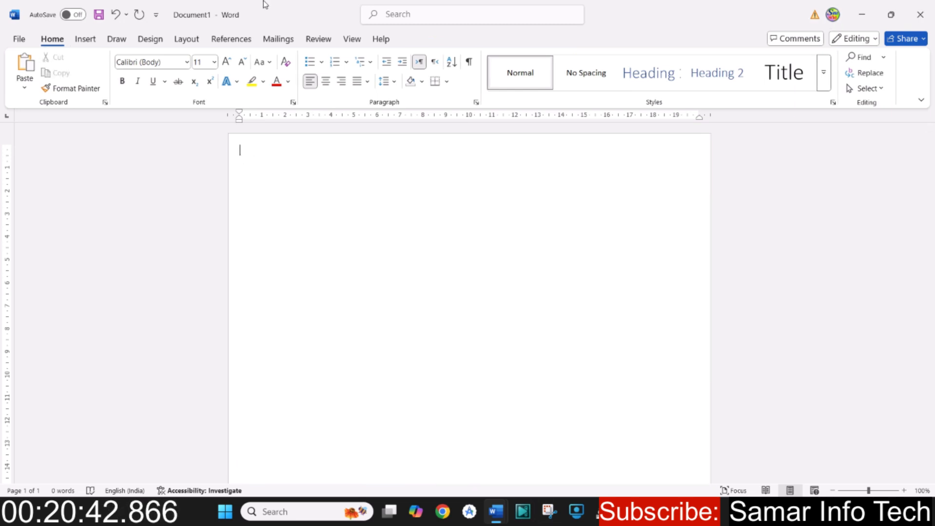
- Open the stock 3D model library and look through its categories
left_click(84, 39)
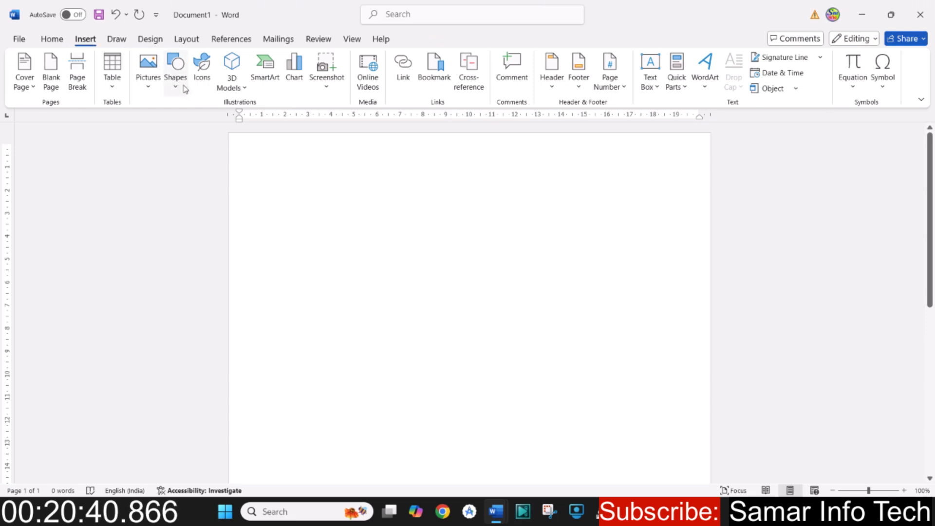
left_click(245, 92)
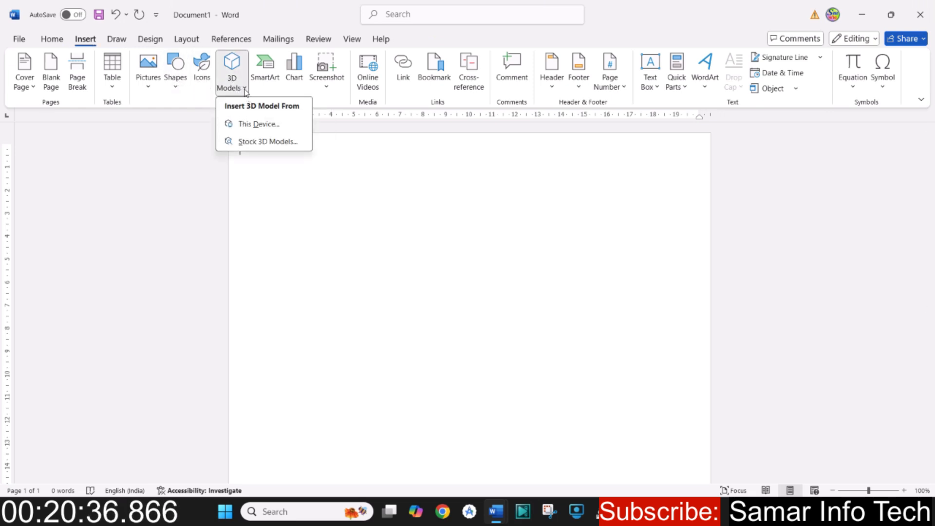
left_click(265, 142)
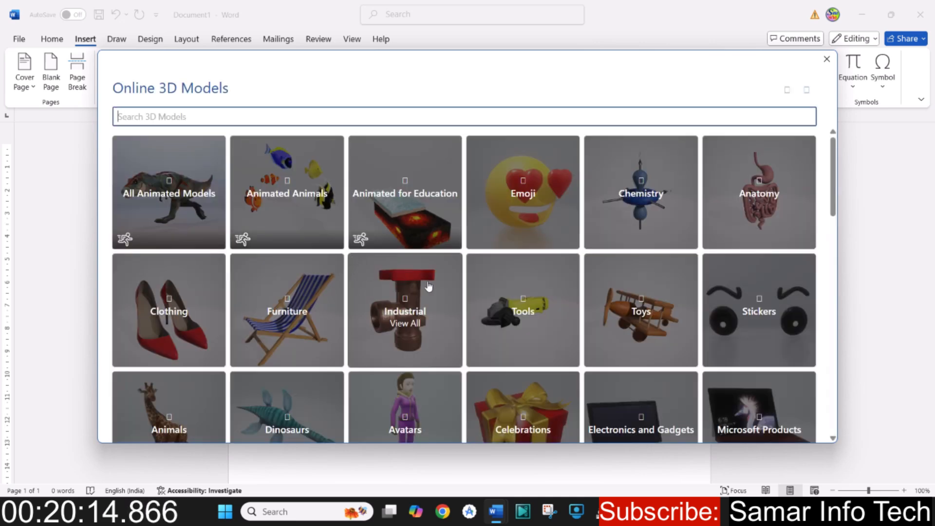
scroll(438, 288, "down", 5)
scroll(520, 278, "up", 5)
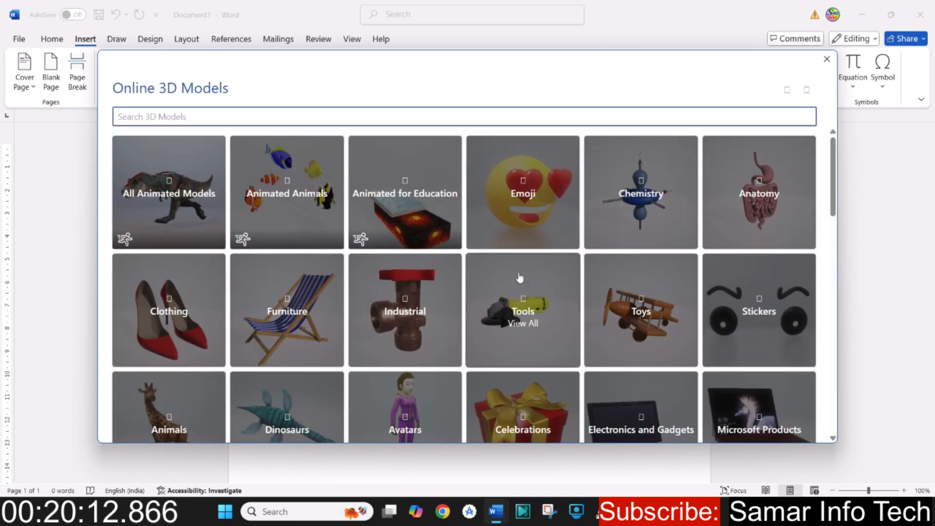
scroll(520, 277, "down", 10)
scroll(522, 277, "up", 8)
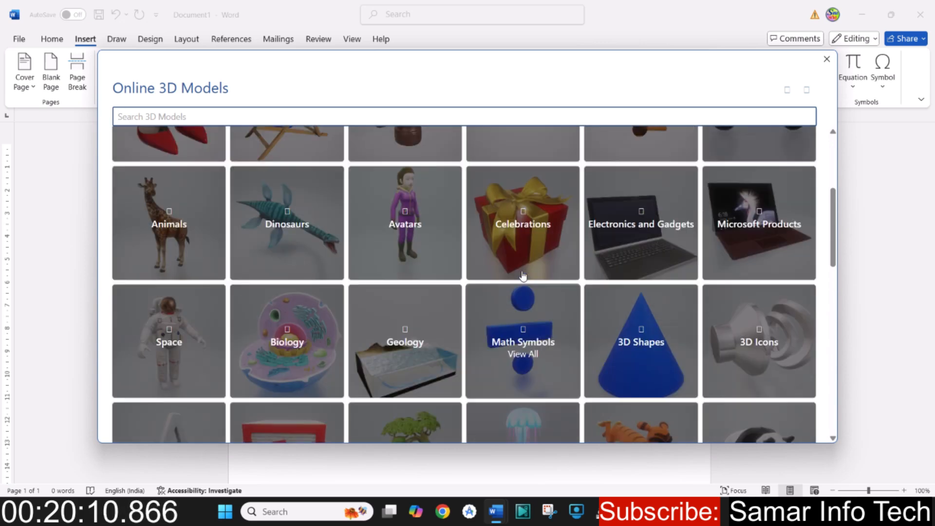
scroll(523, 275, "up", 4)
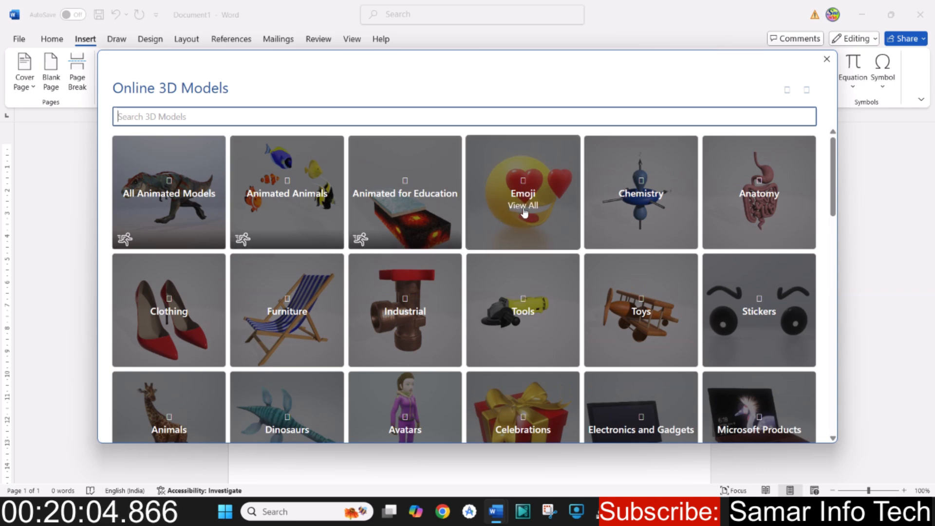
- Insert the yellow emoji wearing black sunglasses from the Emoji category of the stock 3D models
left_click(524, 212)
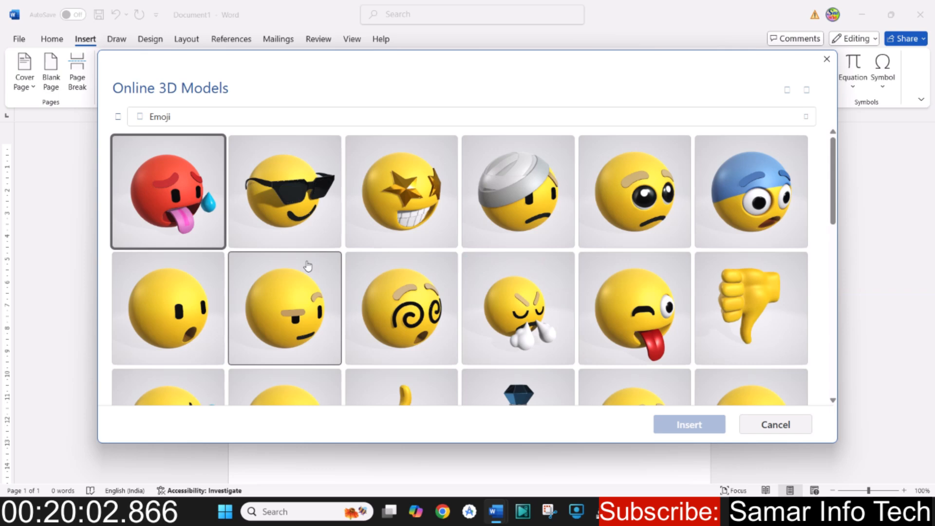
scroll(341, 282, "down", 3)
scroll(362, 291, "down", 10)
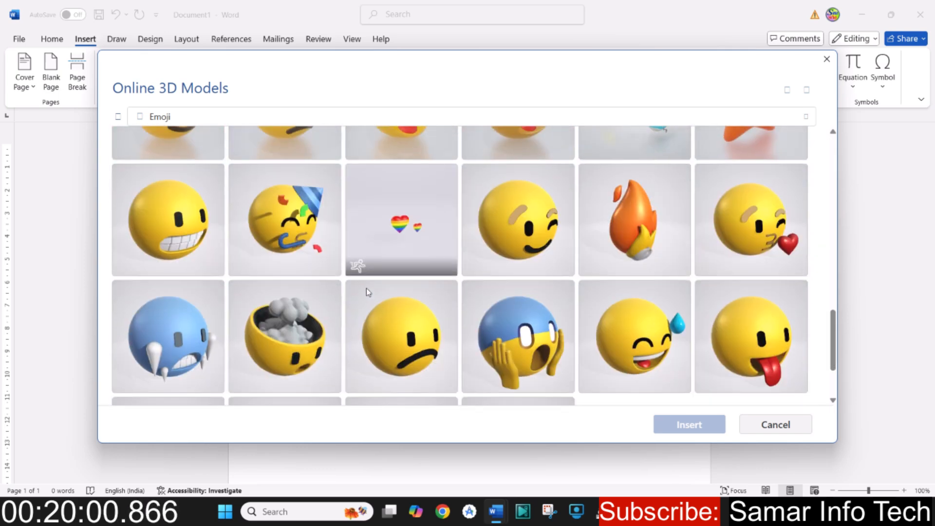
scroll(521, 256, "up", 10)
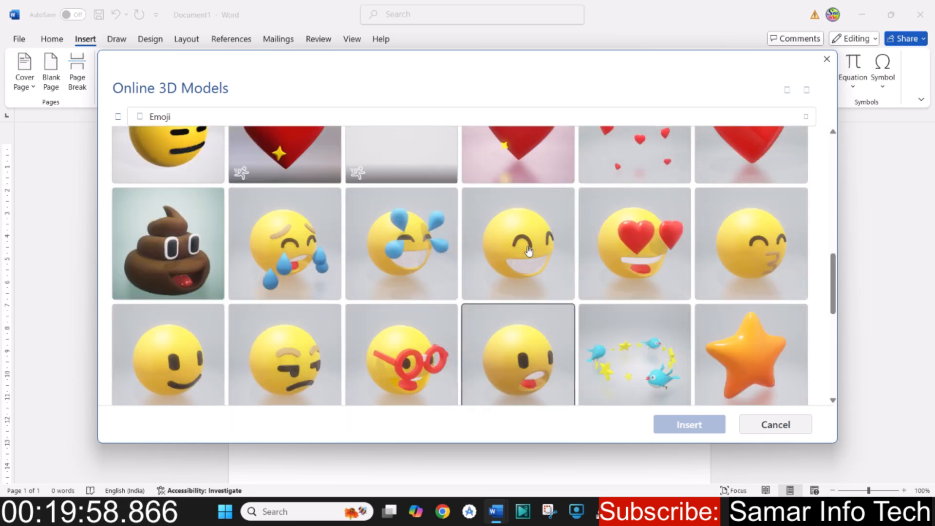
scroll(531, 250, "up", 5)
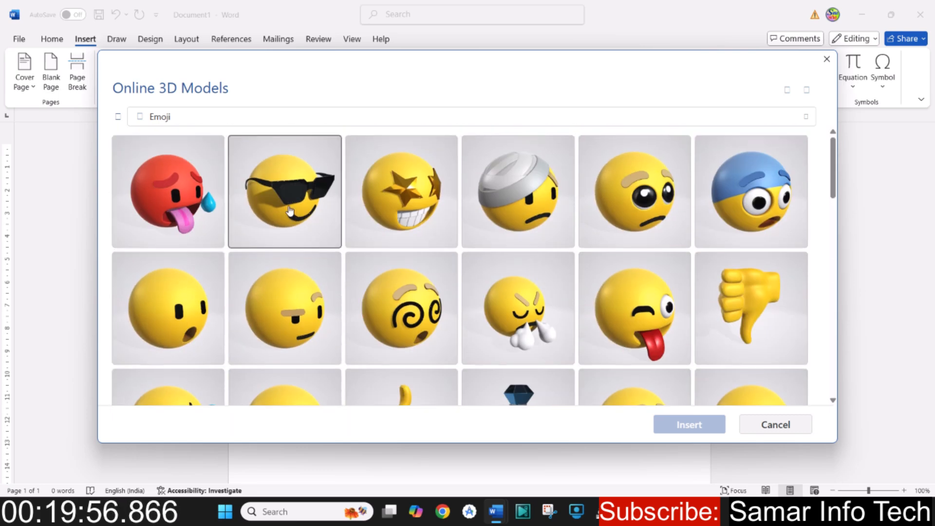
left_click(298, 190)
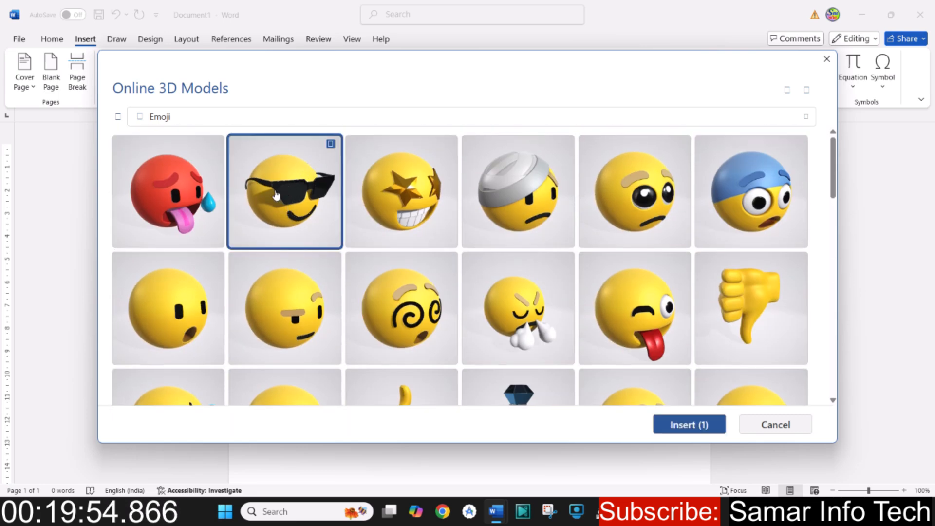
left_click(682, 425)
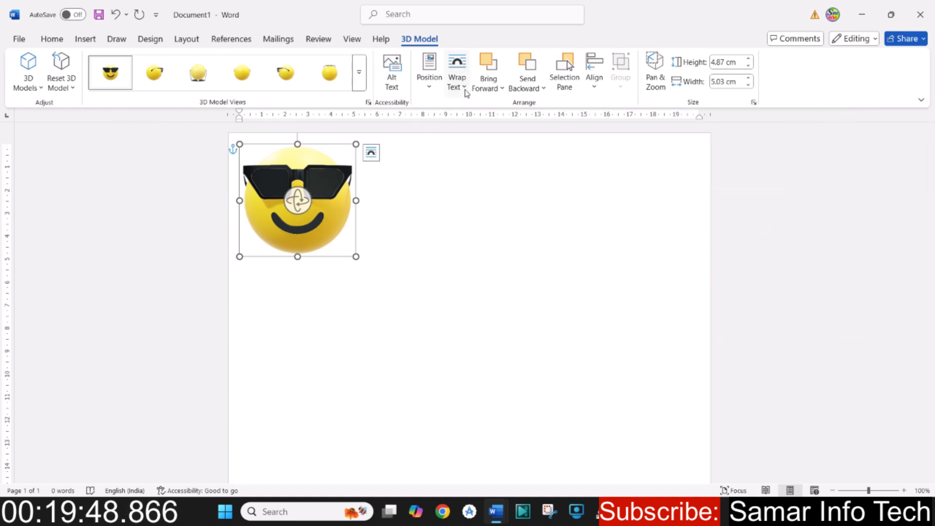
- Set the emoji model's text wrapping to Behind Text, enlarge it to about 9.18 by 9.48 cm, and place it near the upper middle of the page
left_click(85, 39)
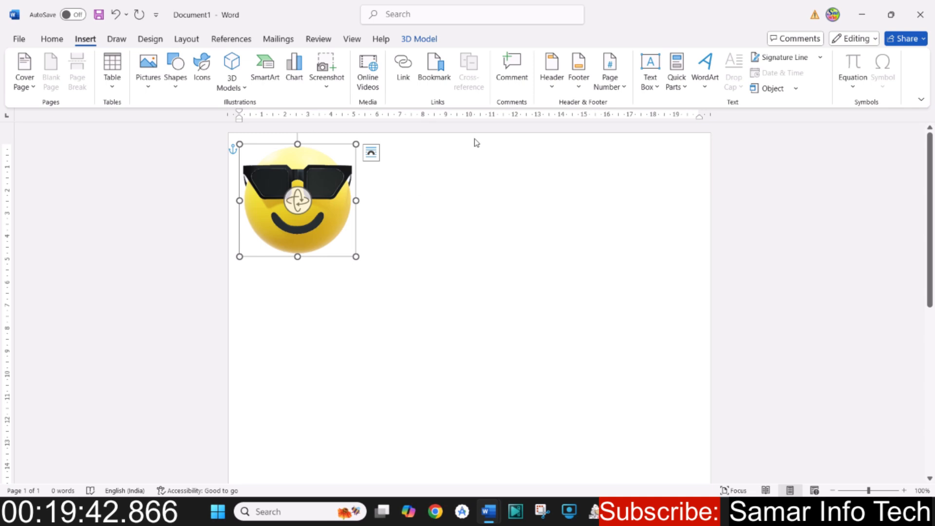
left_click(416, 39)
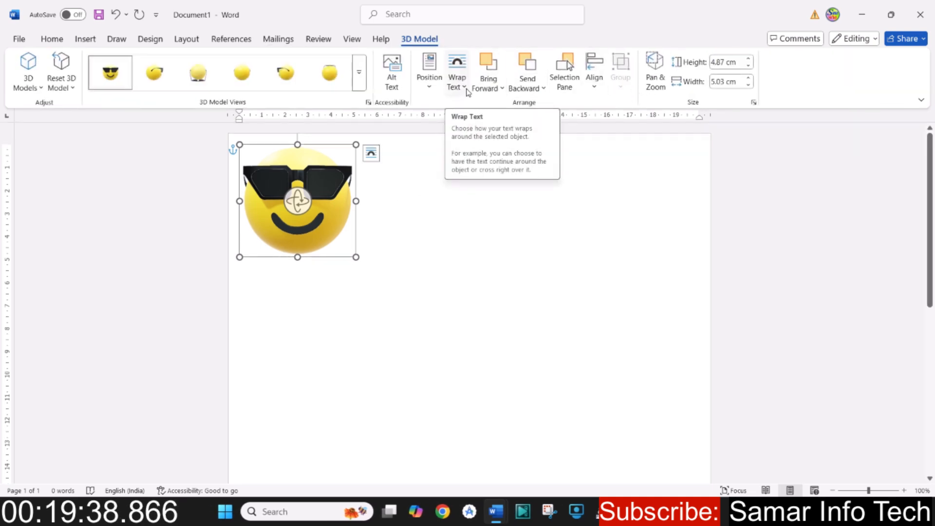
left_click(466, 90)
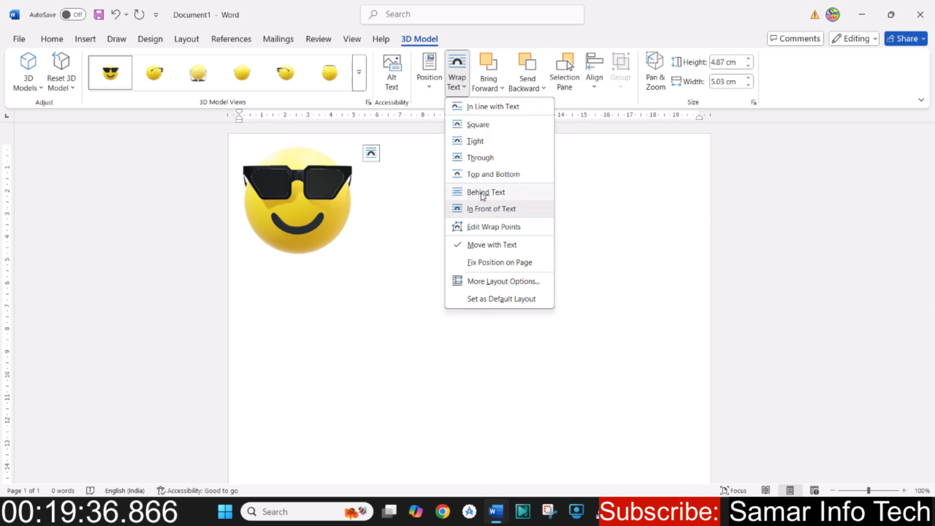
left_click(481, 192)
left_click_drag(332, 229, 596, 417)
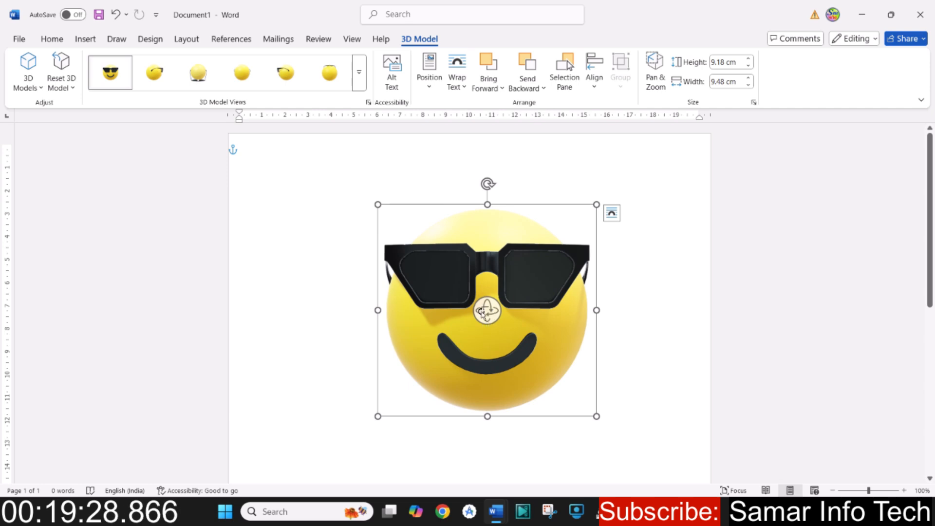
- Rotate the sunglasses emoji in 3D through several front, back and side angles, and reset the 3D model
left_click_drag(487, 310, 555, 204)
left_click_drag(489, 315, 403, 481)
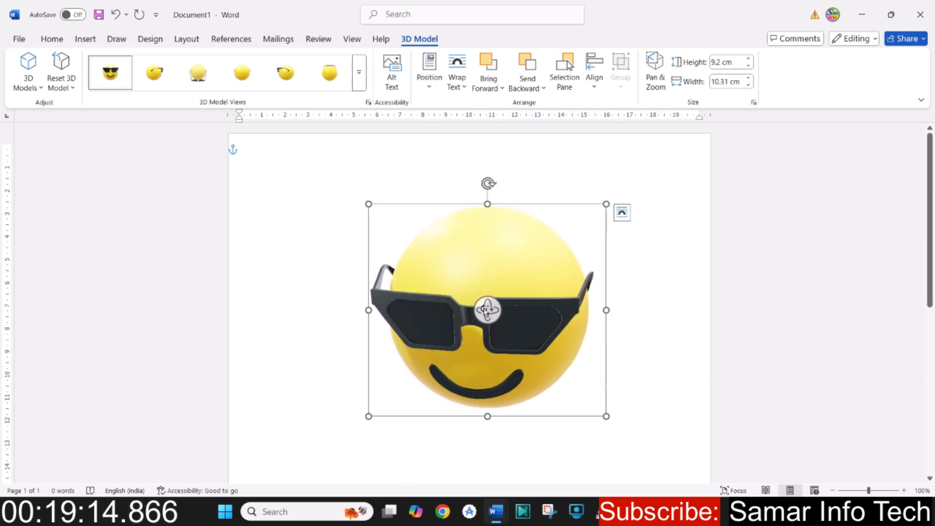
left_click_drag(487, 309, 115, 303)
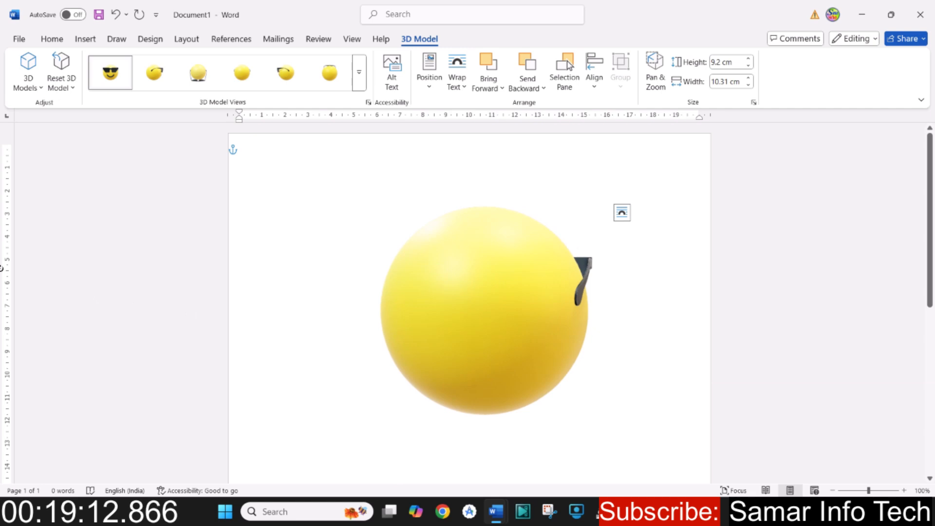
left_click_drag(3, 271, 4, 272)
left_click_drag(489, 313, 568, 318)
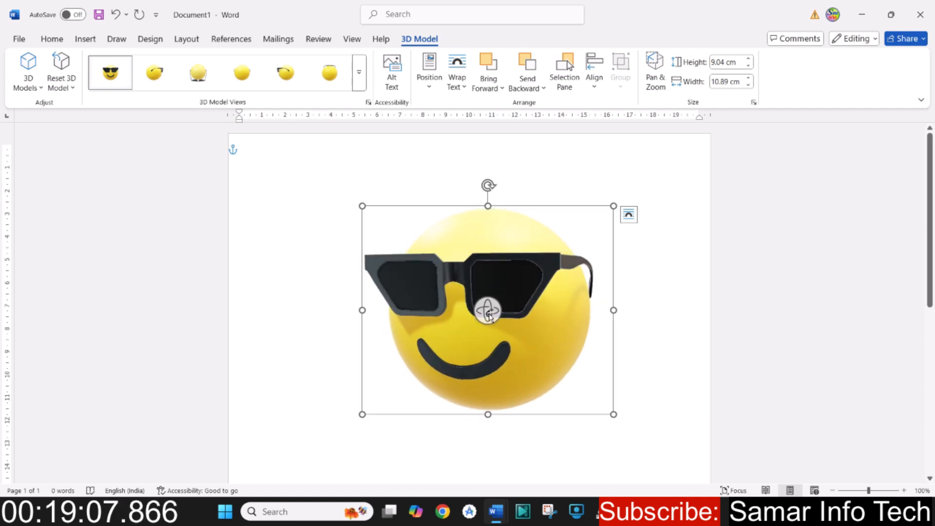
left_click_drag(489, 314, 516, 444)
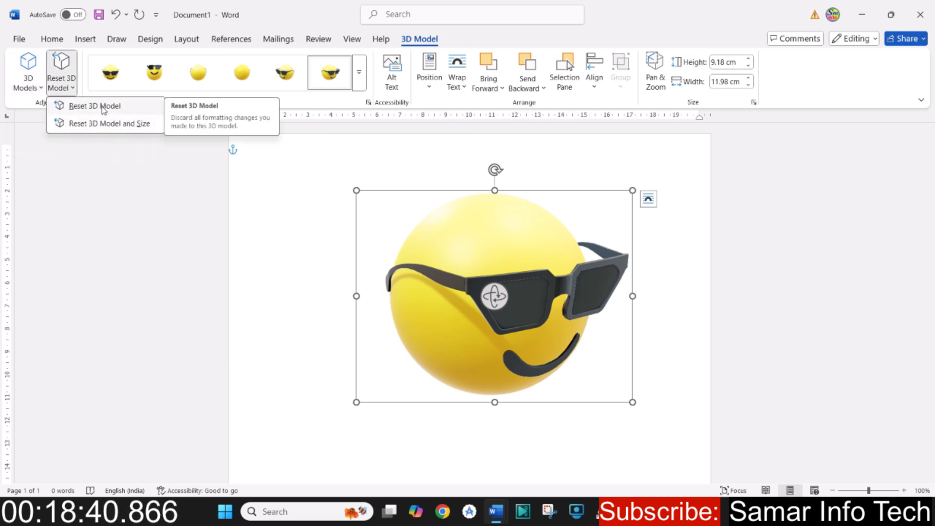
left_click(102, 107)
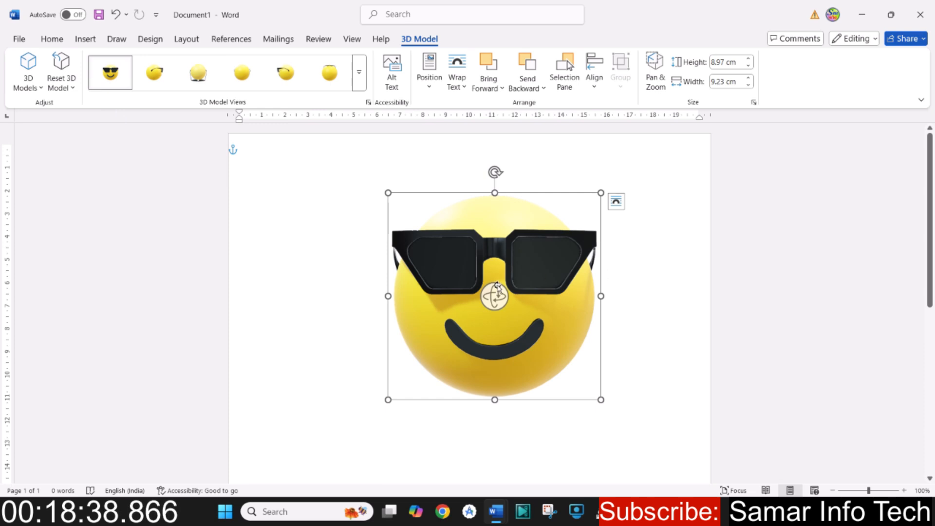
- Turn the emoji model slightly in 3D so its face points a little to the left
scroll(526, 307, "up", 9)
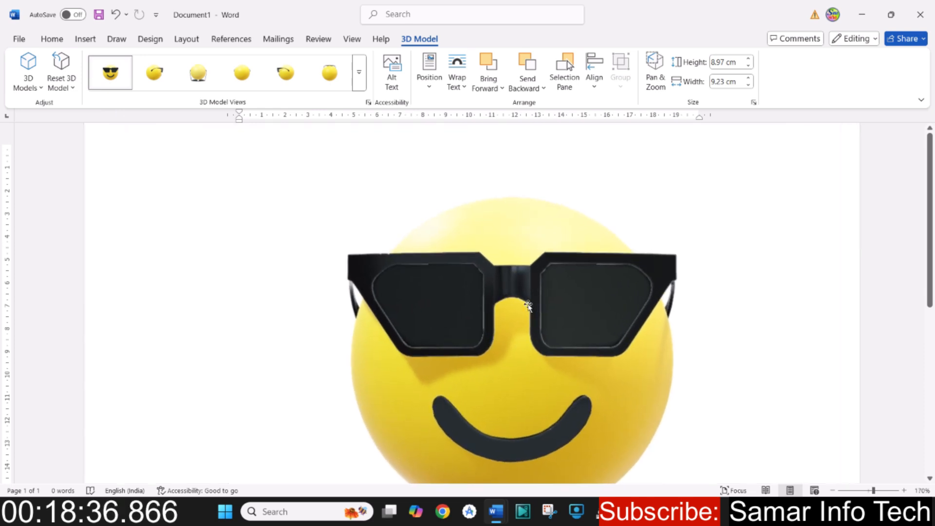
scroll(559, 292, "down", 3)
scroll(559, 292, "up", 1)
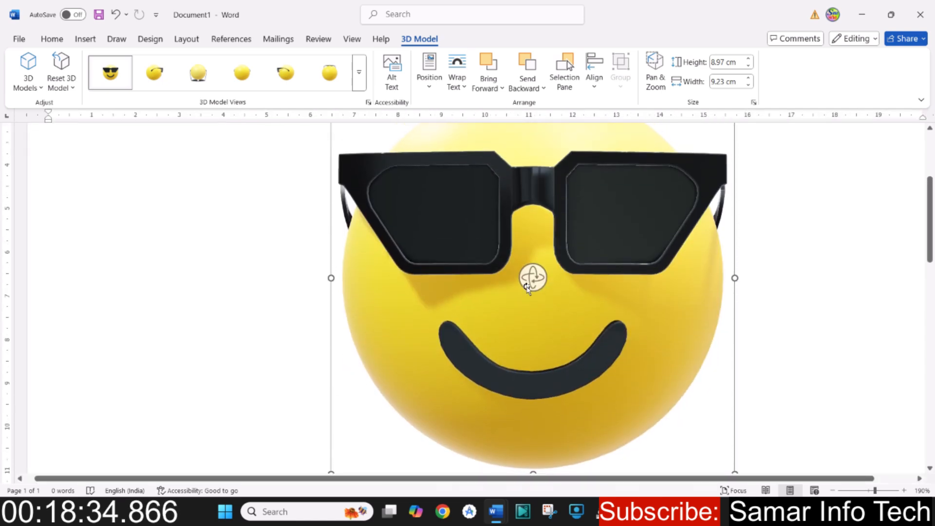
left_click_drag(530, 282, 316, 315)
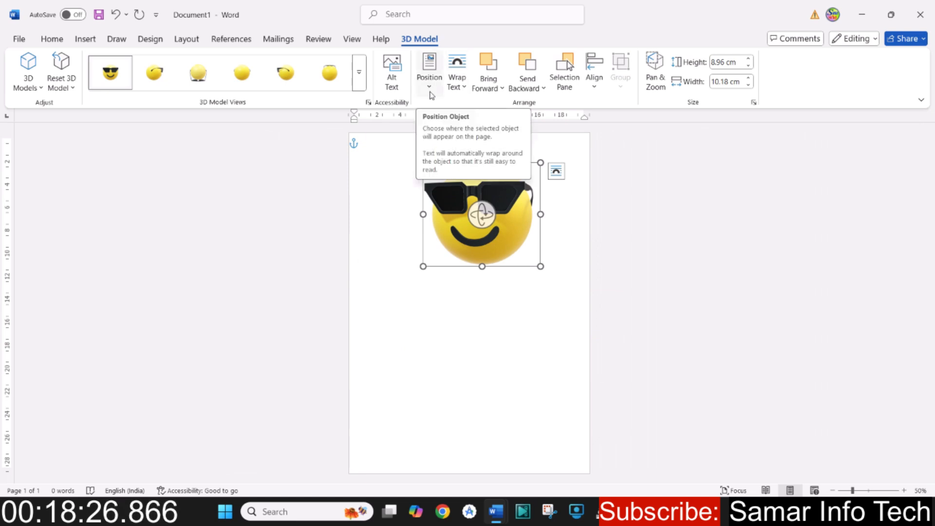
scroll(504, 257, "up", 4)
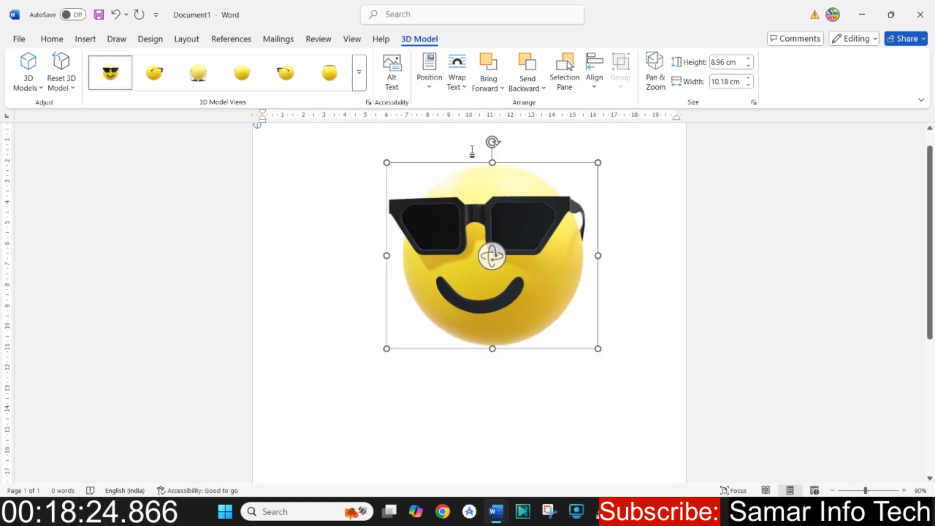
- Duplicate the sunglasses emoji and place the copy below and to the left of the original, slightly overlapping it
left_click(83, 39)
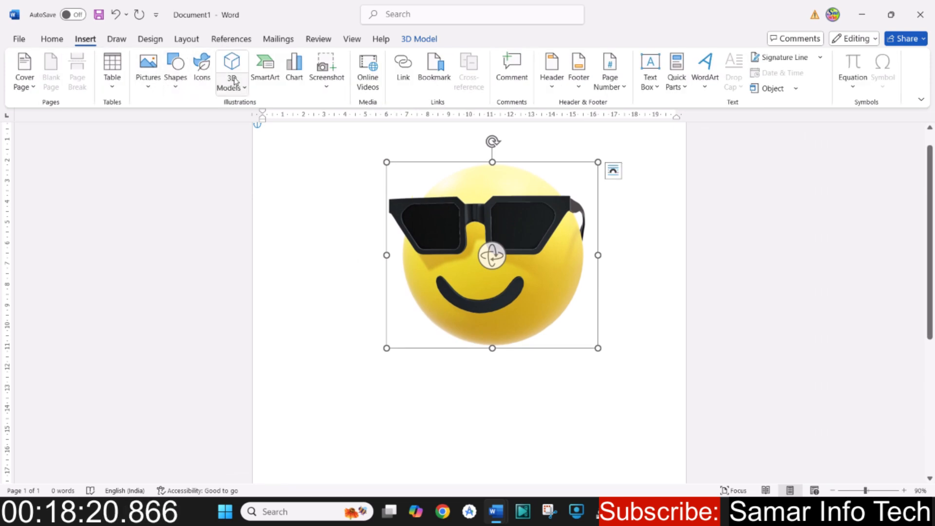
left_click(419, 39)
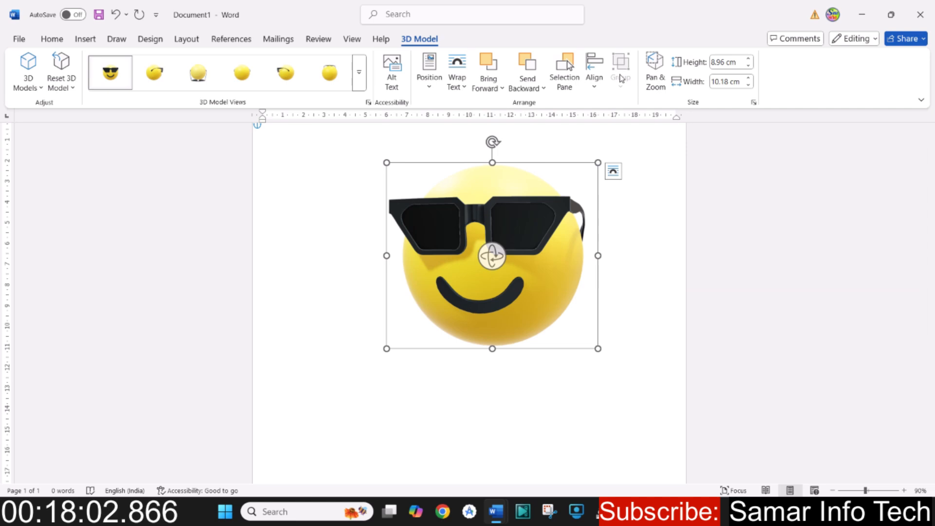
key("ctrl+d")
left_click_drag(502, 230, 427, 333)
- Select both sunglasses emoji models and group them
left_click(525, 191)
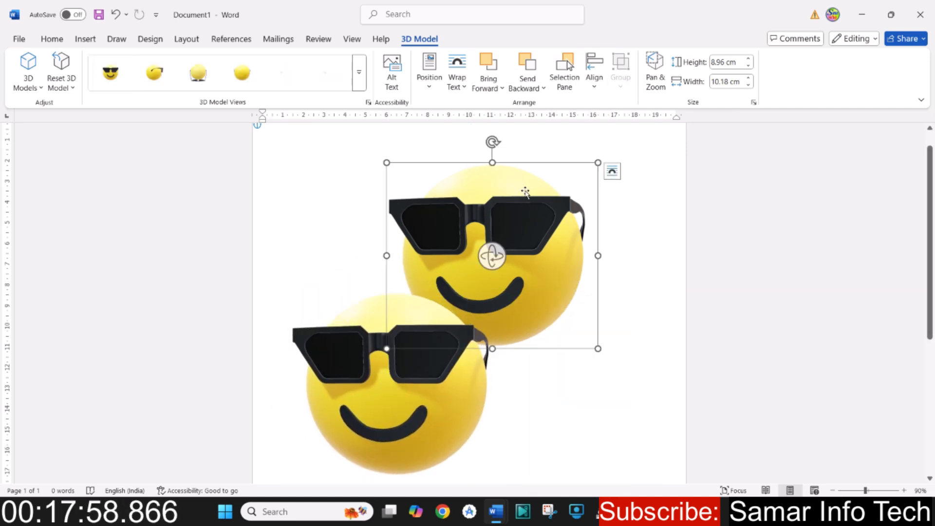
left_click(422, 380, "shift")
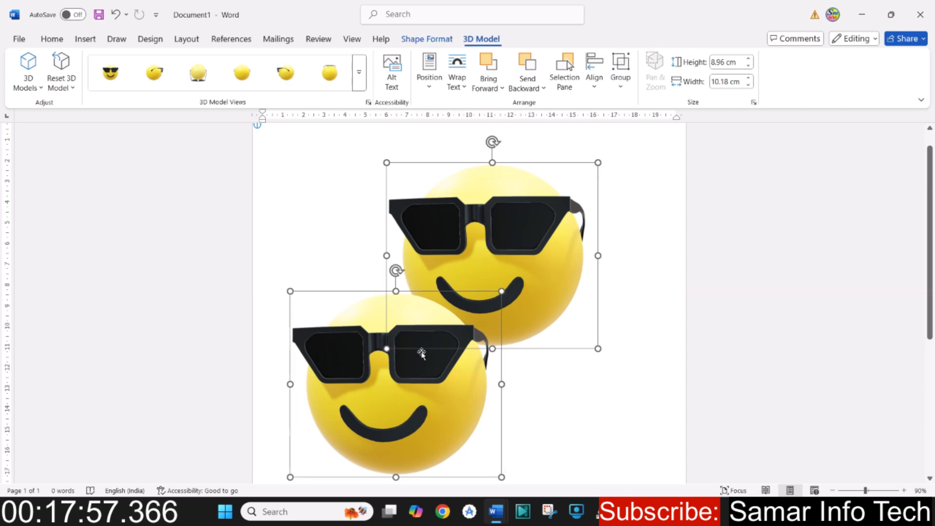
left_click(621, 73)
left_click(627, 109)
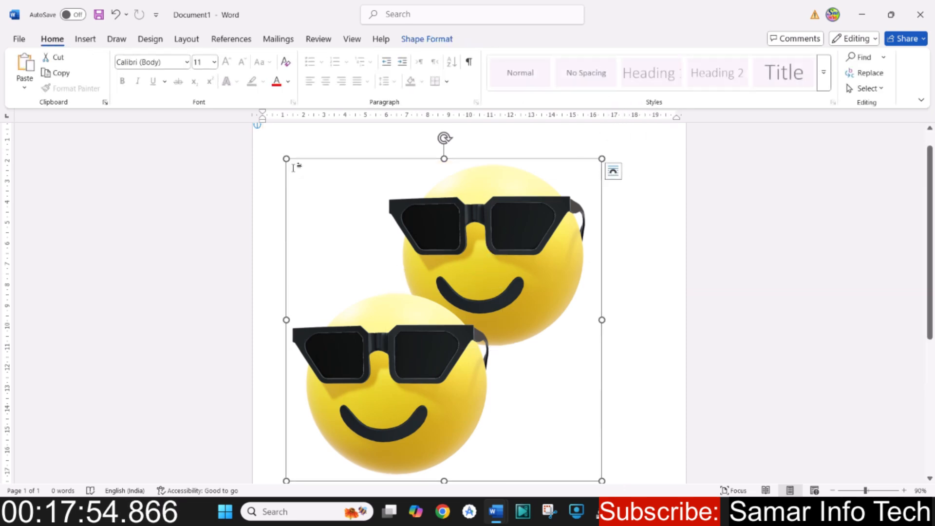
- Move the upper emoji up within the group to separate it from the lower one, and shift the whole group to the right
left_click_drag(439, 304, 424, 253)
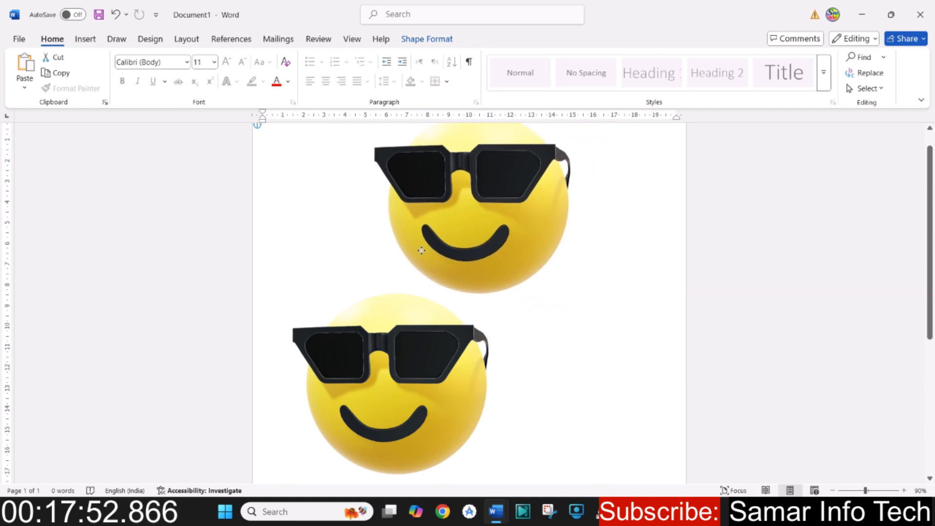
left_click(564, 373)
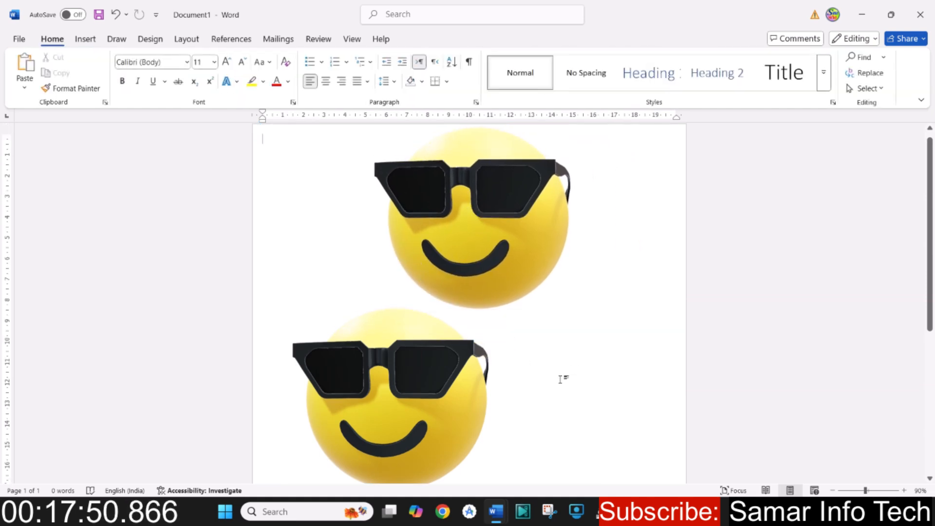
left_click(506, 331)
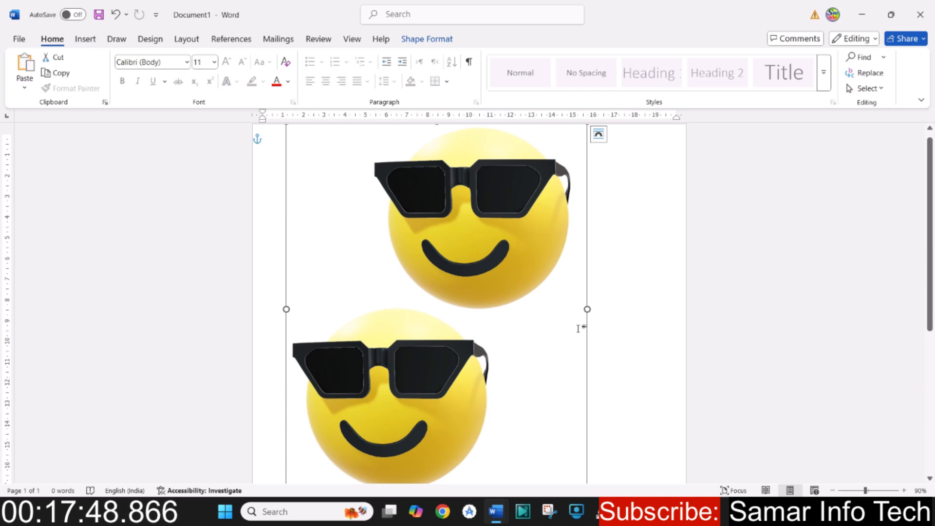
left_click_drag(588, 331, 648, 320)
- Reduce the emoji group's height to about 10.3 cm and deselect it
scroll(539, 317, "down", 4)
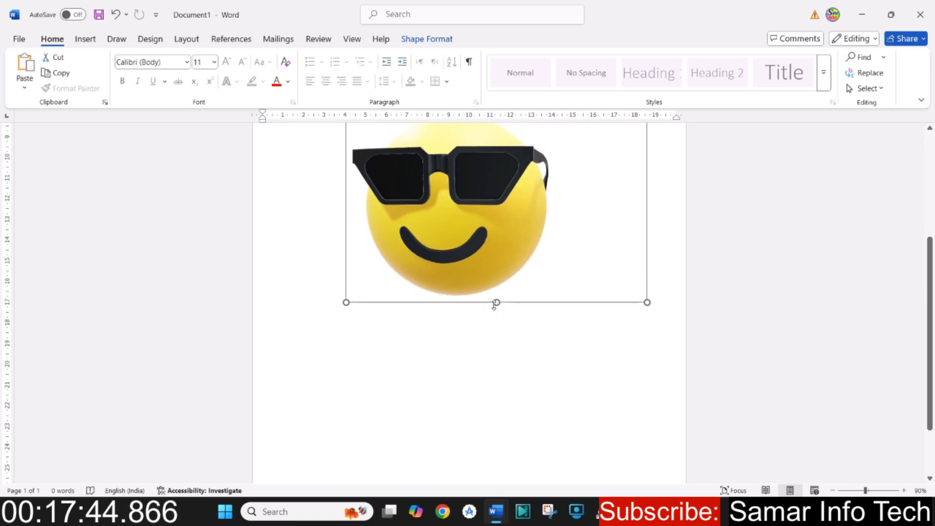
left_click_drag(483, 234, 475, 148)
scroll(538, 231, "up", 4)
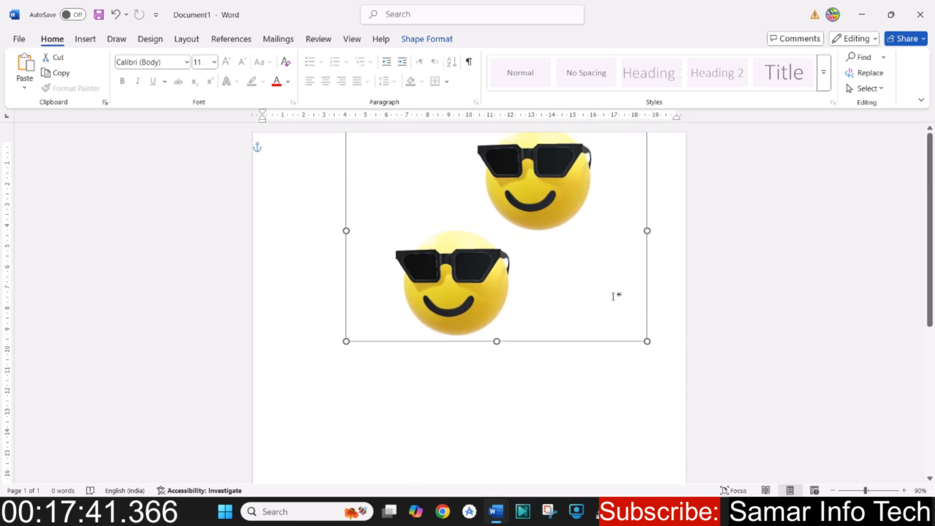
left_click(614, 296)
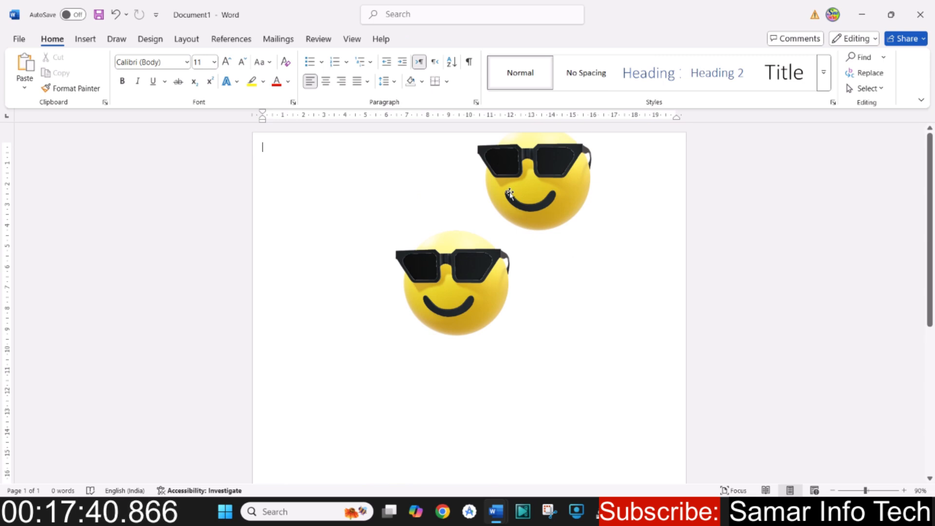
- Move the emoji group down and slightly left so both emojis sit fully within the upper half of the page
left_click(543, 218)
left_click(427, 39)
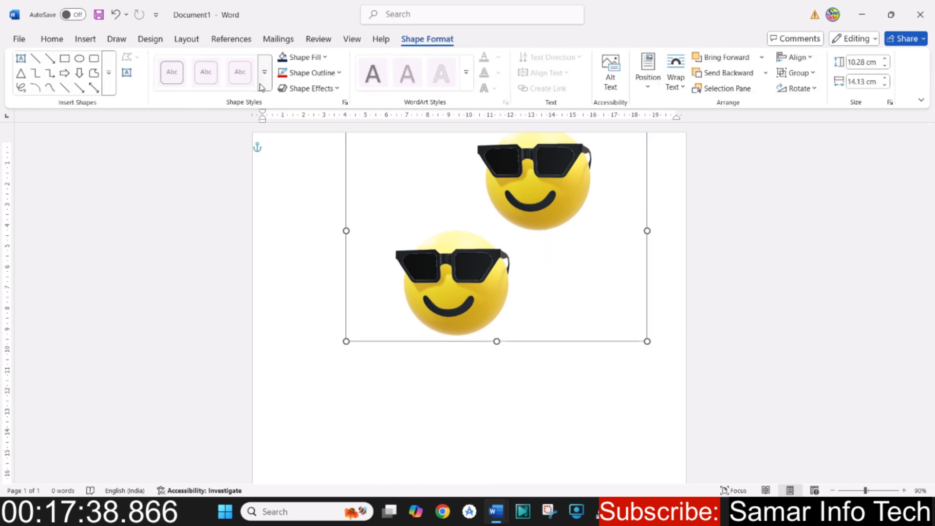
left_click(266, 84)
left_click(542, 256)
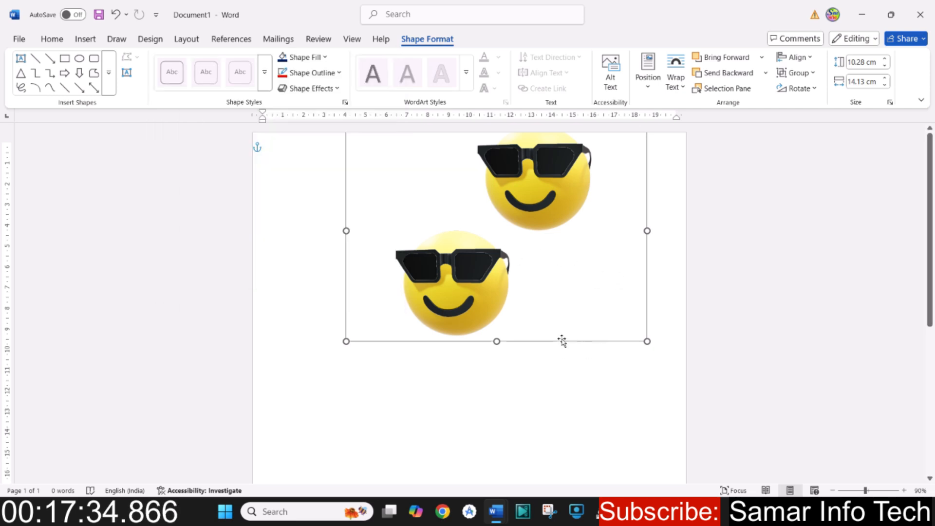
left_click_drag(561, 341, 529, 418)
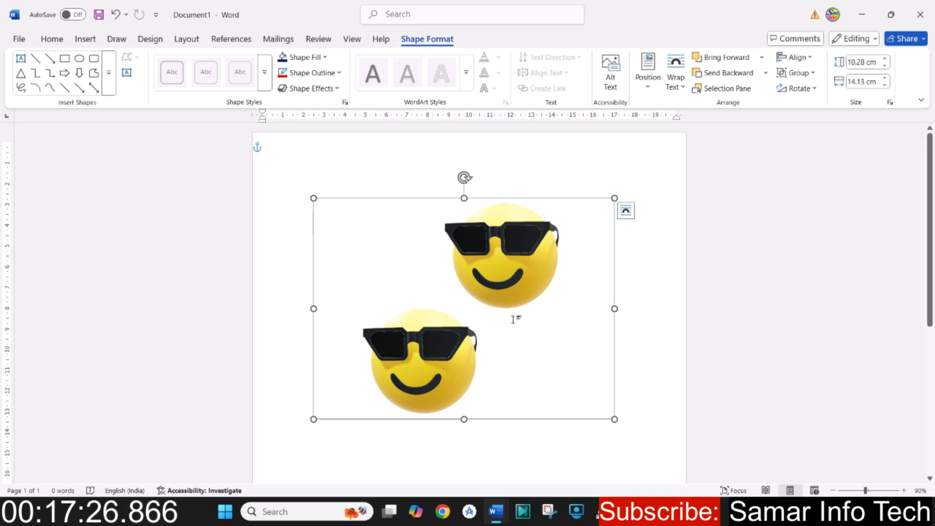
- Rotate only the upper emoji inside the group in 3D so it faces straight forward, and deselect the group
left_click(507, 257)
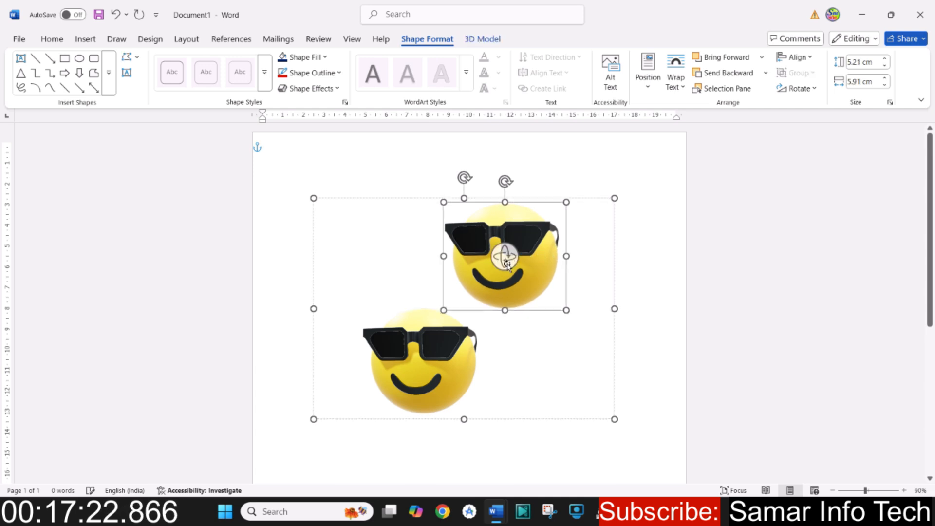
left_click_drag(564, 258, 517, 259)
left_click(600, 401)
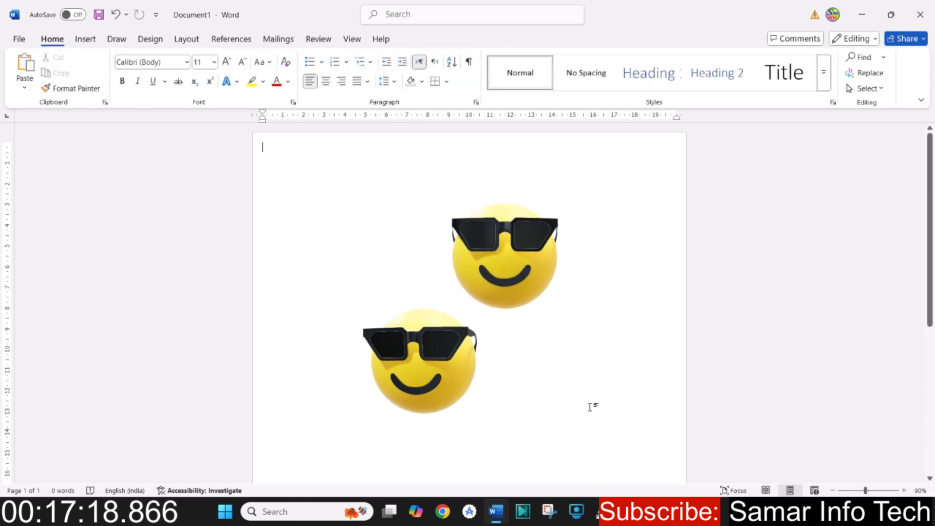
- Examine the theme style presets and the fill colour options offered for the emoji group
left_click(500, 285)
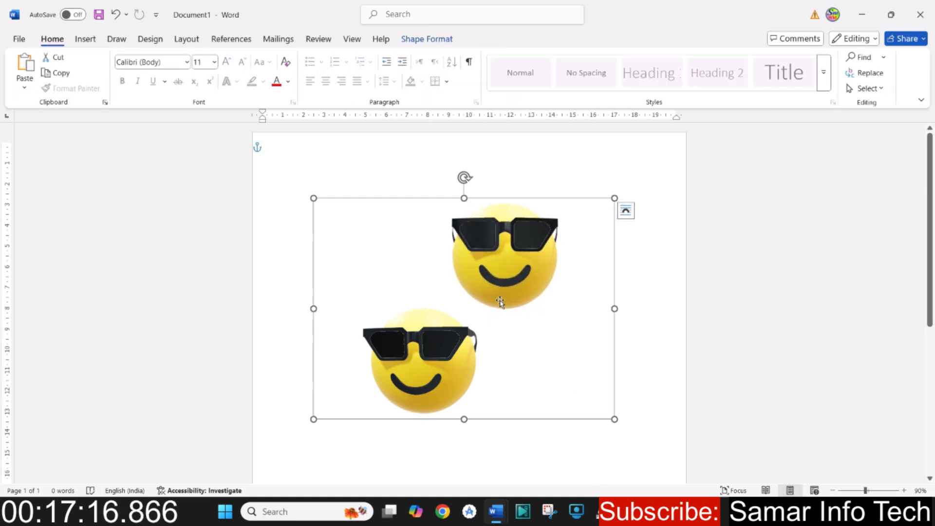
left_click(435, 42)
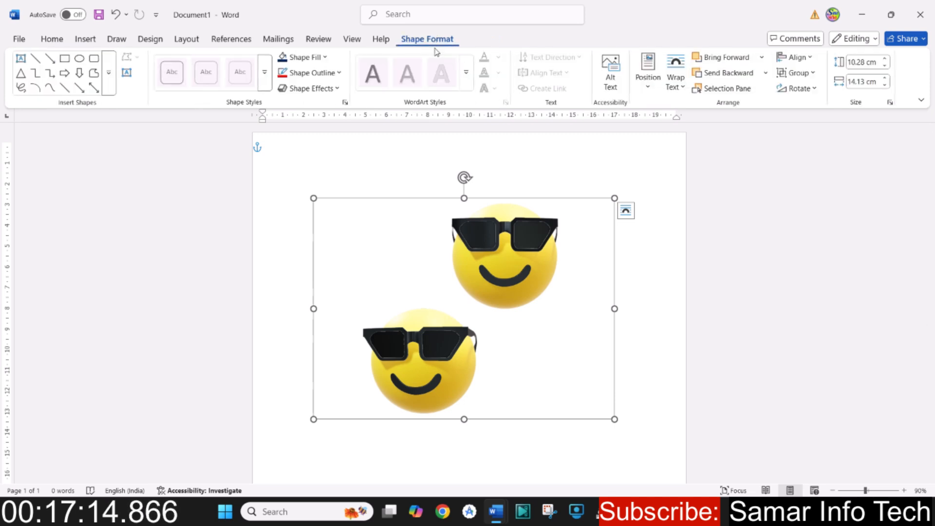
left_click(269, 81)
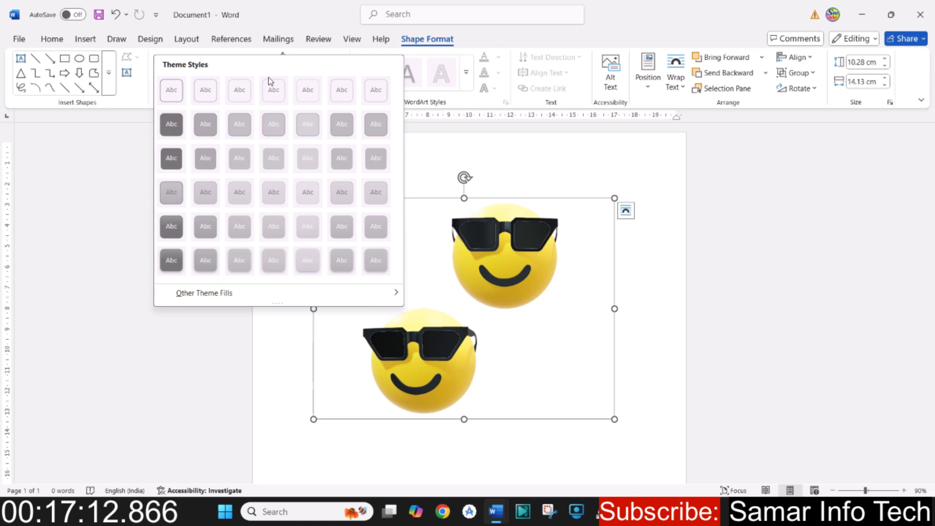
left_click(567, 288)
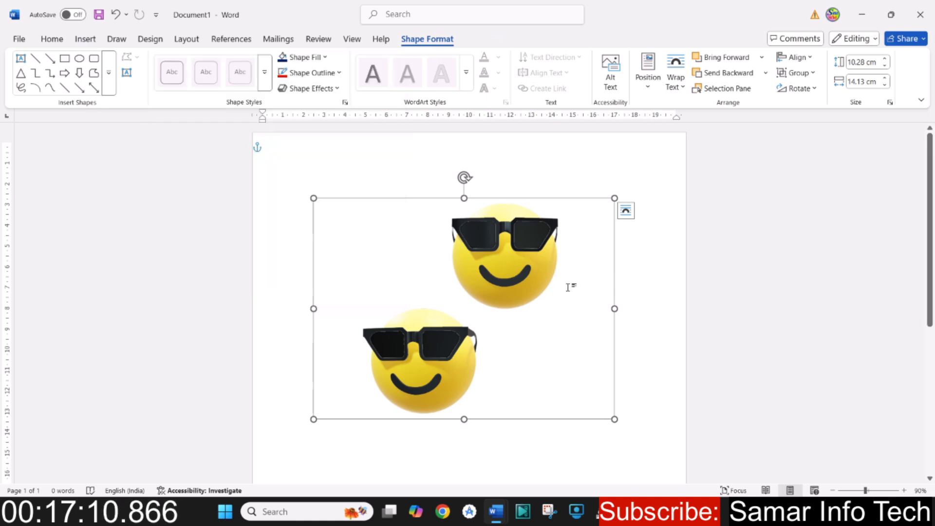
left_click(325, 59)
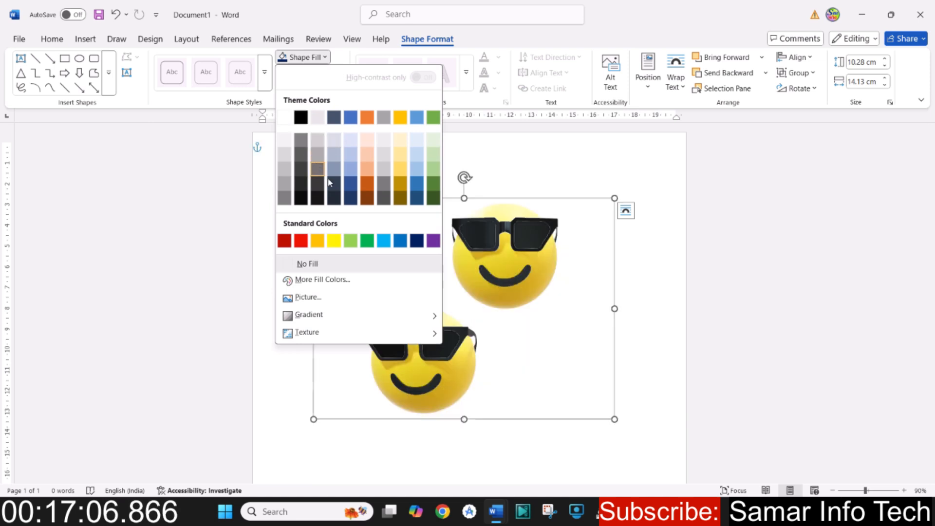
left_click(520, 278)
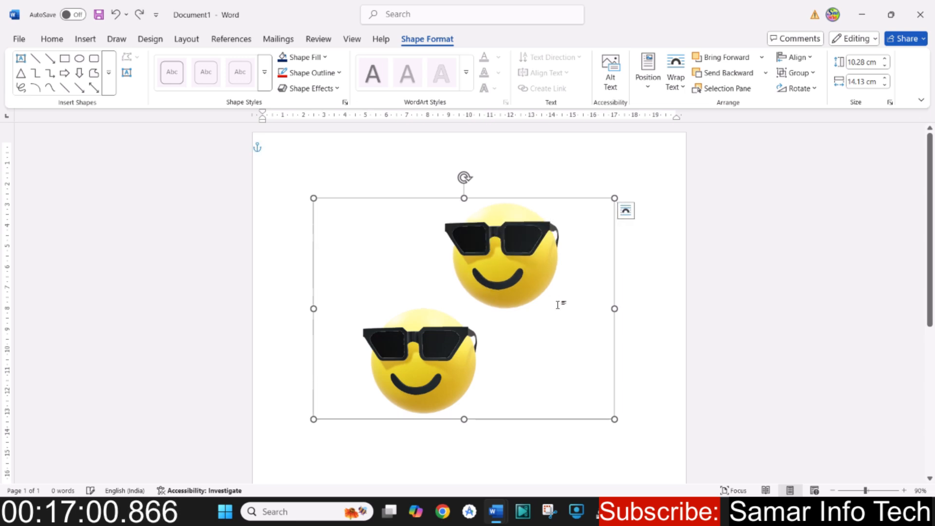
- Undo the recent rotation, move and resize edits on the emoji group, back to before the two emojis were grouped
key("ctrl+z")
key("ctrl+z")
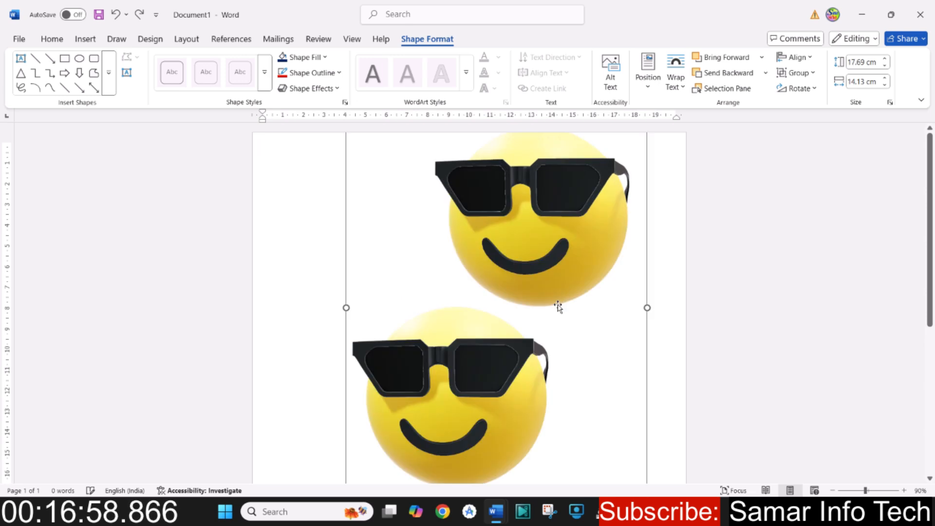
key("ctrl+z")
key("ctrl+z")
key("ctrl+z")
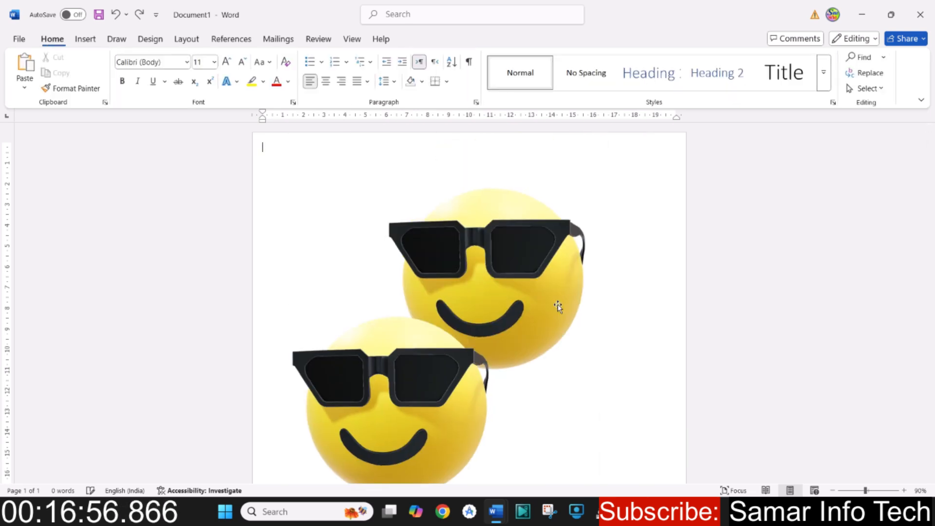
- Turn on Pan & Zoom for the upper emoji and enlarge the model by its corners
left_click(513, 287)
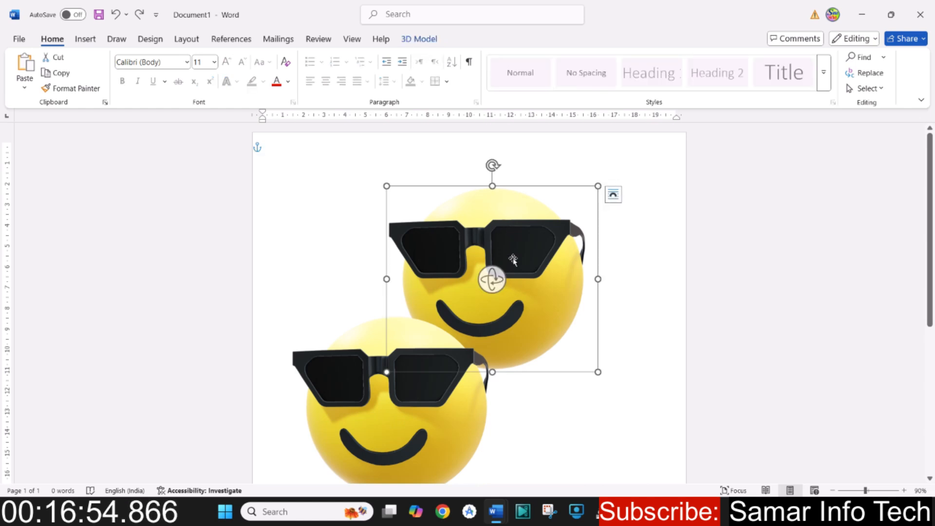
left_click(424, 38)
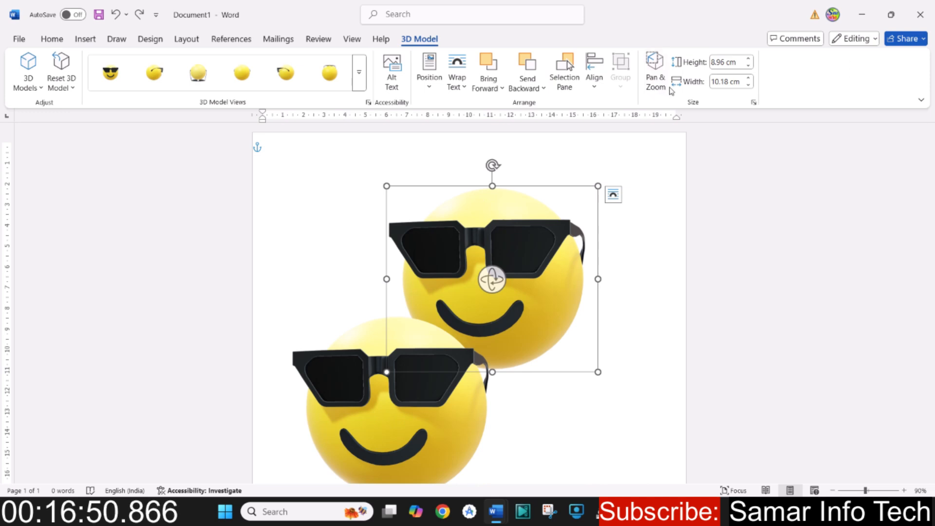
left_click(655, 83)
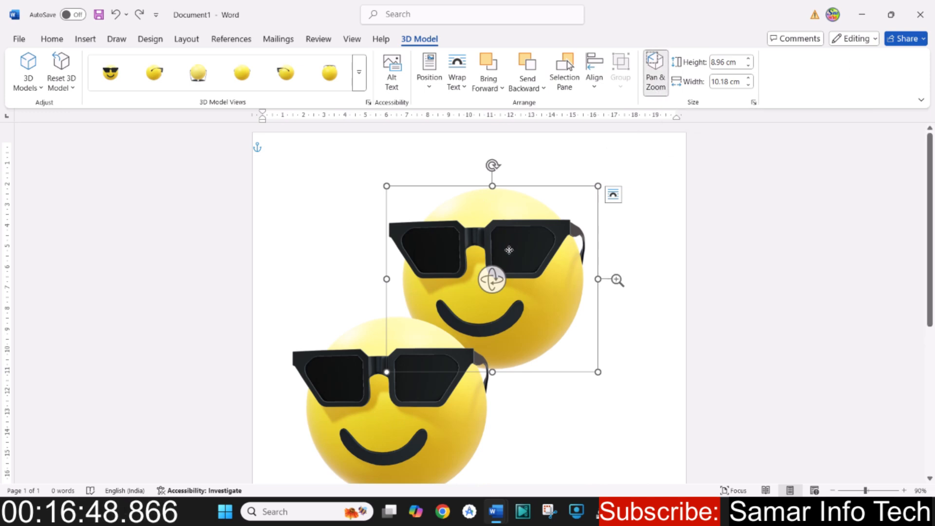
scroll(493, 280, "up", 5)
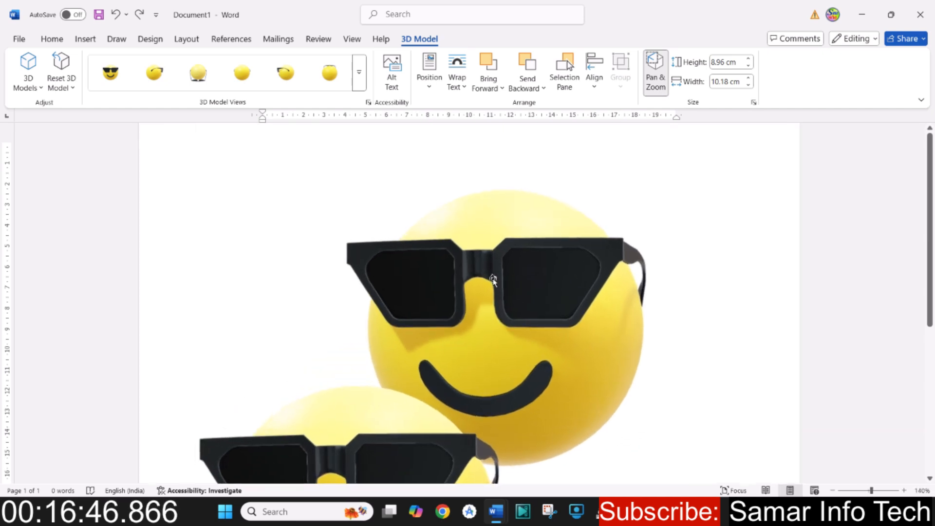
scroll(493, 280, "down", 10)
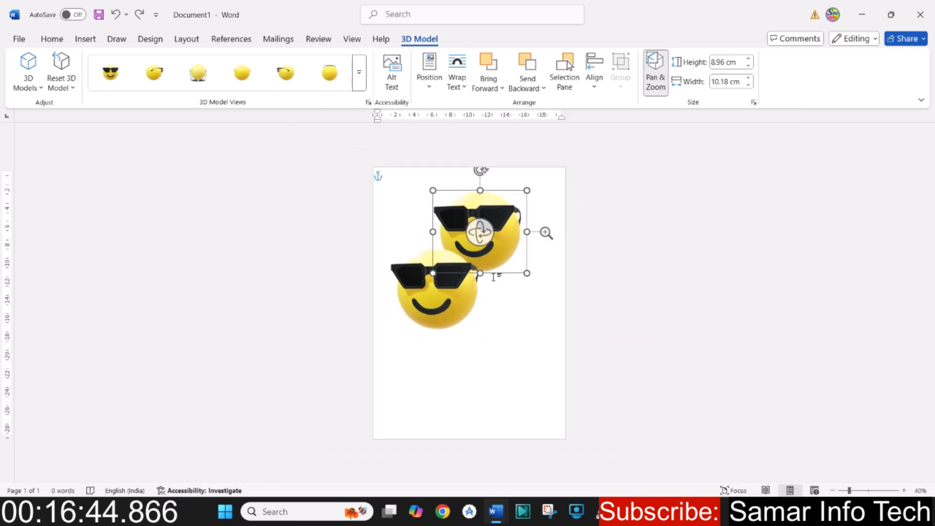
scroll(493, 279, "up", 4)
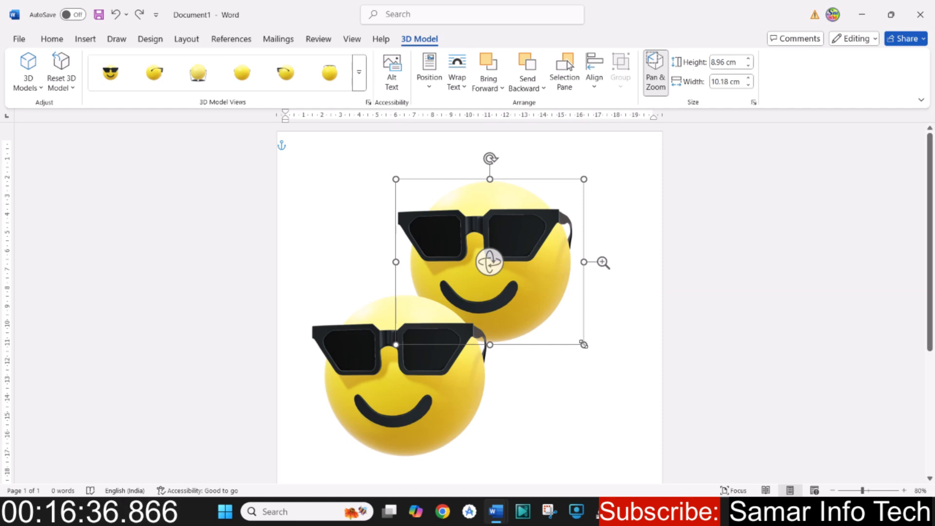
left_click_drag(584, 345, 624, 379)
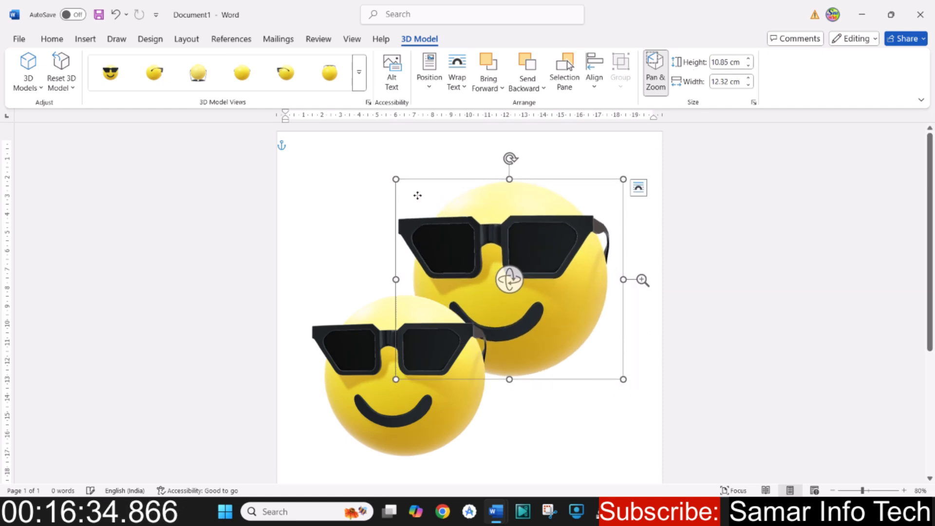
mouse_move(395, 179)
left_mouse_down()
mouse_move(308, 142)
mouse_move(317, 157)
mouse_move(403, 203)
mouse_move(404, 186)
left_mouse_up()
- Give the upper emoji the preset side view facing right, and rotate the lower emoji in 3D to face left
left_click(329, 73)
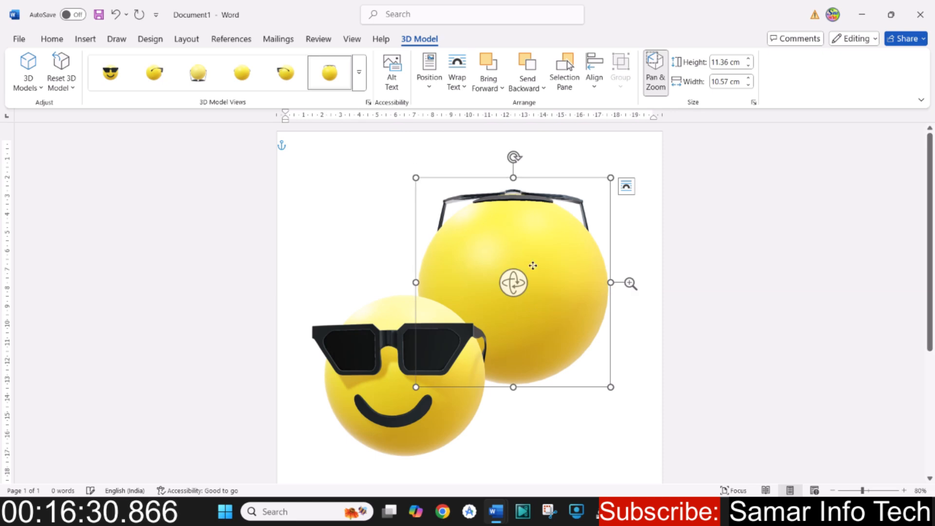
left_click(285, 73)
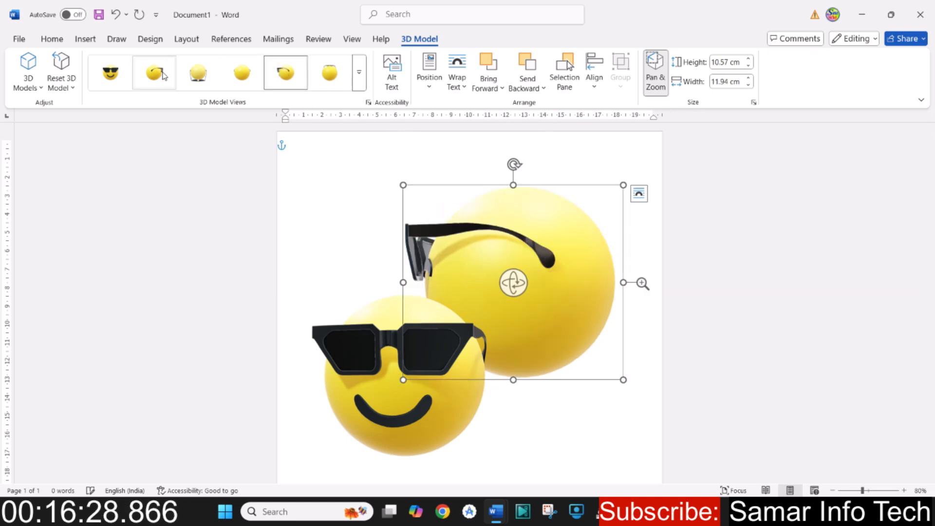
left_click(389, 417)
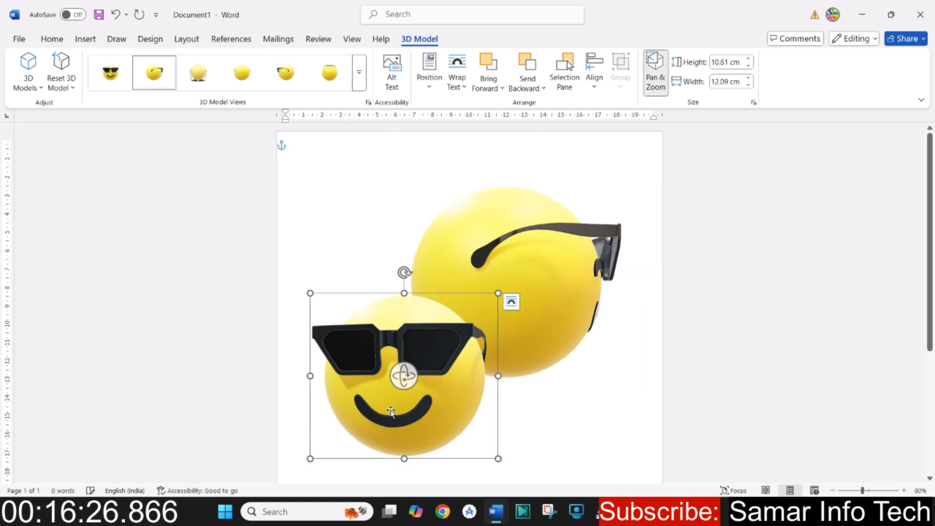
left_click_drag(408, 379, 242, 384)
- Reduce the upper emoji to about 9.7 cm high and 11 cm wide
left_click(538, 264)
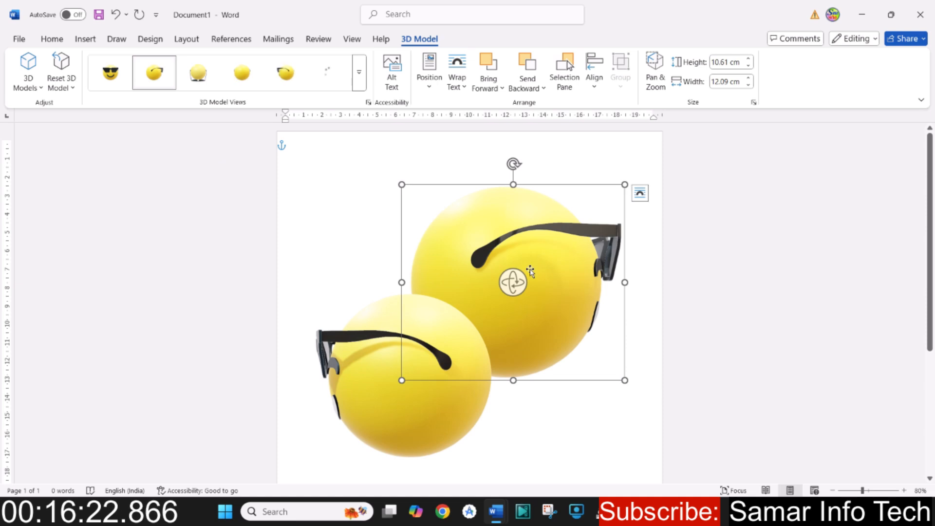
left_click_drag(401, 184, 421, 201)
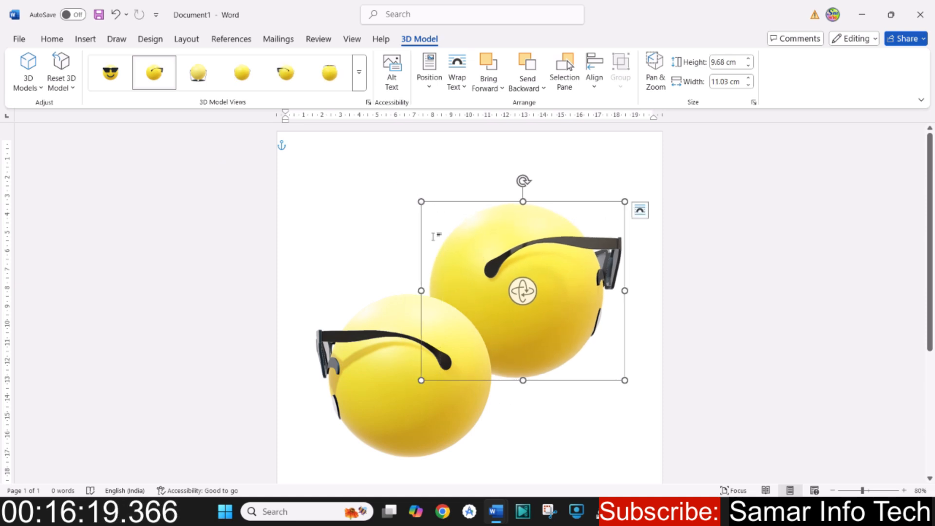
- Delete both emoji models from the page
left_click(86, 39)
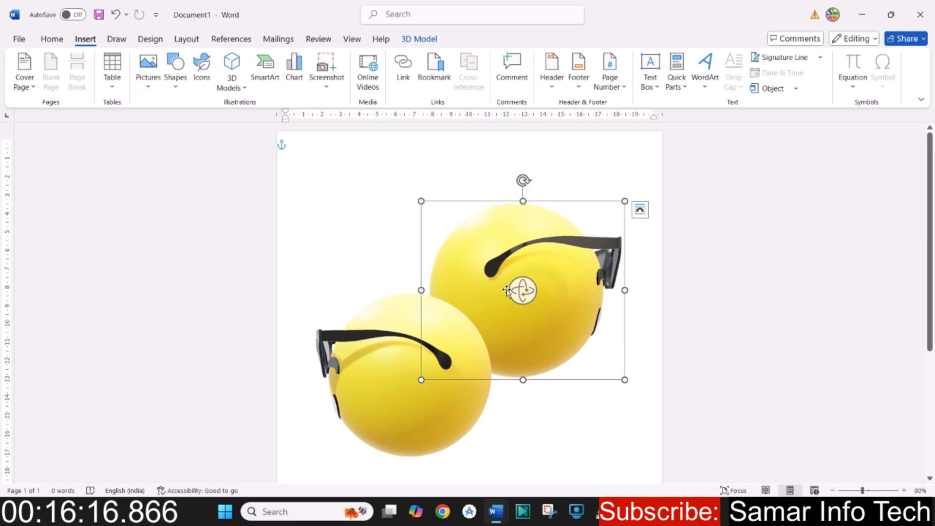
key("Delete")
left_click(424, 350)
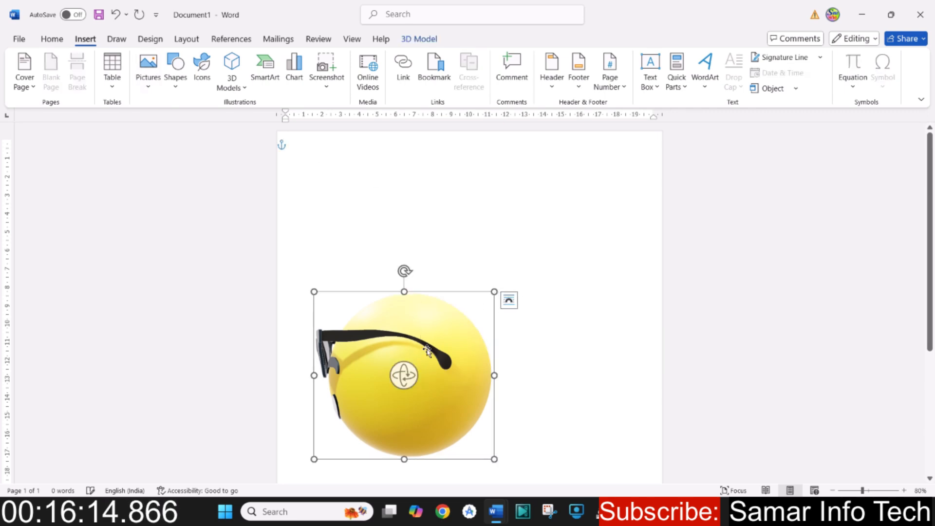
key("Delete")
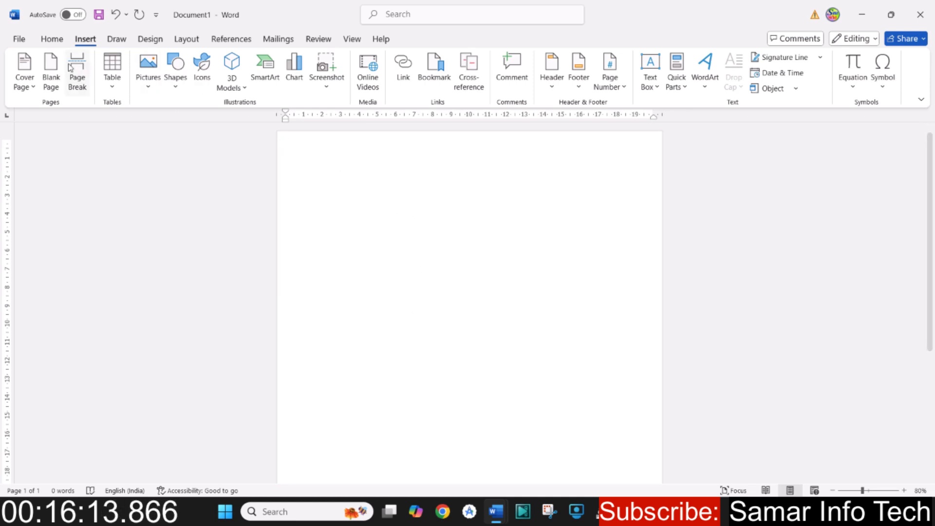
- Insert the striped running dinosaur from the All Animated Models category of the online 3D models
left_click(232, 83)
left_click(258, 142)
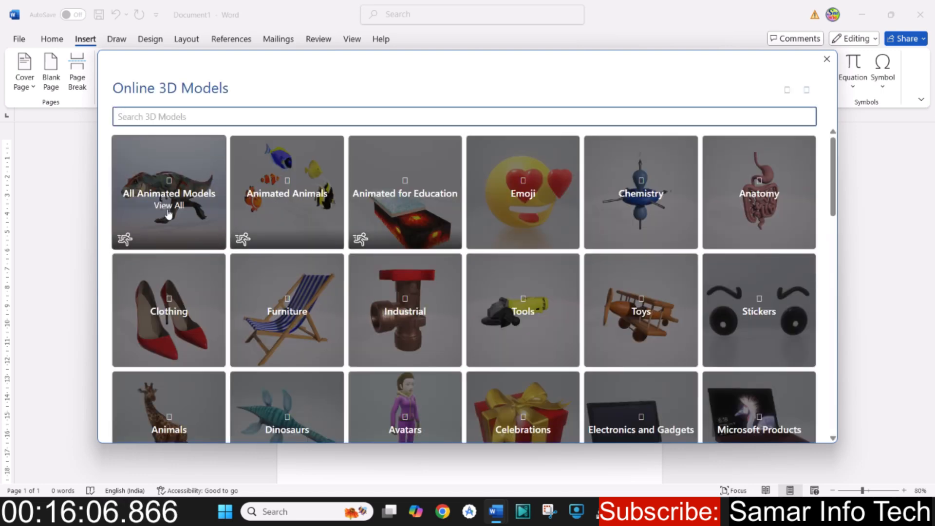
left_click(177, 197)
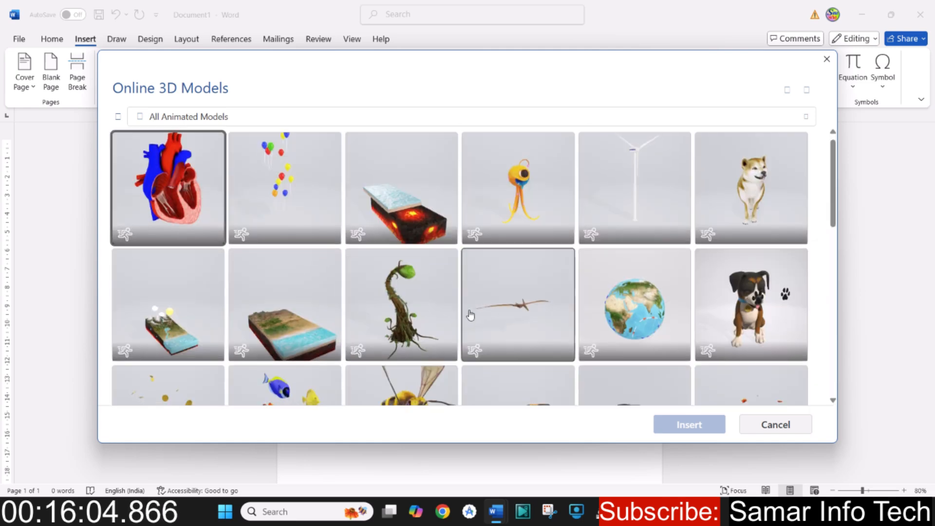
scroll(440, 261, "down", 7)
left_click(408, 207)
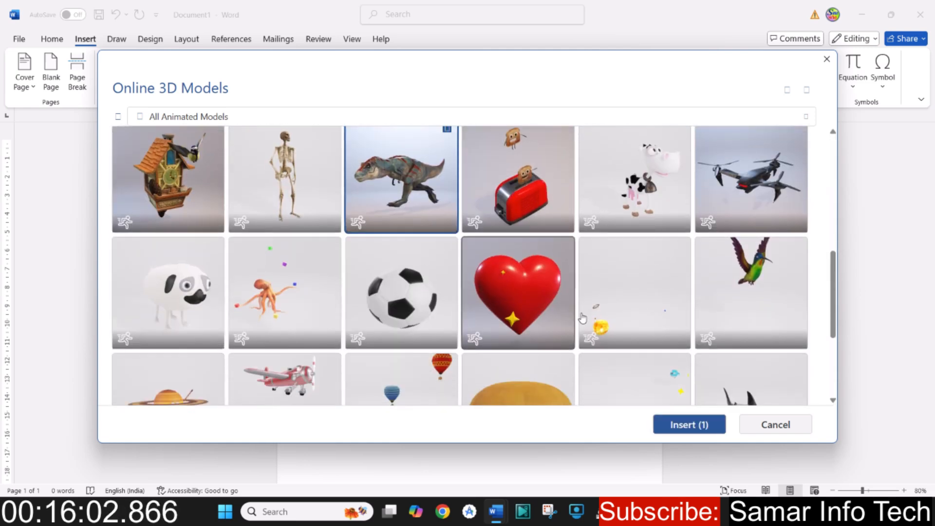
left_click(674, 428)
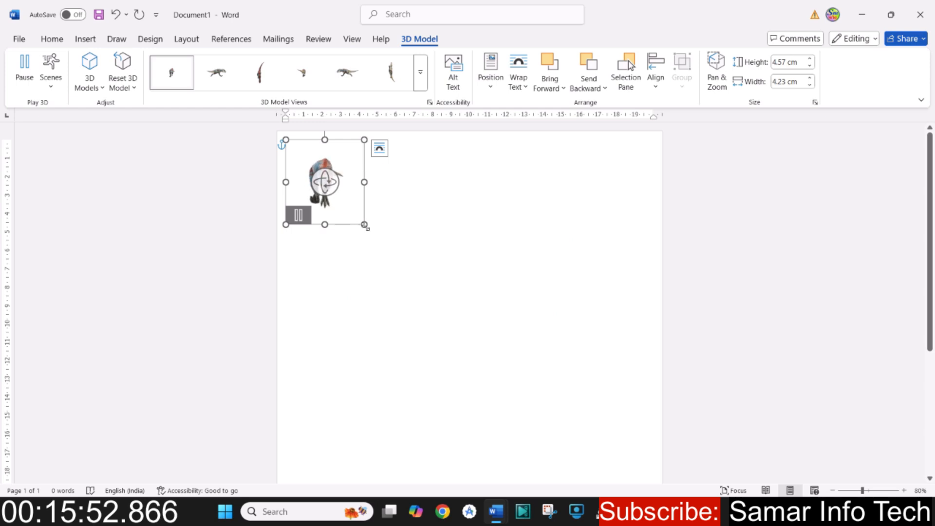
- Enlarge the dinosaur model to about 13.4 cm high and set its text wrapping to Behind Text
left_click(526, 88)
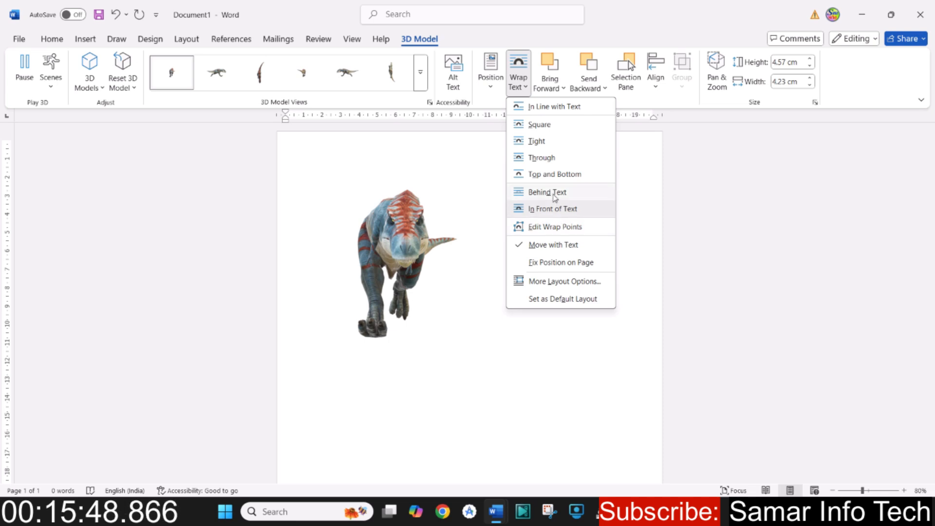
left_click(554, 197)
- Try a preset side view on the dinosaur, and apply the preset view in which it points diagonally up to the right
left_click(420, 82)
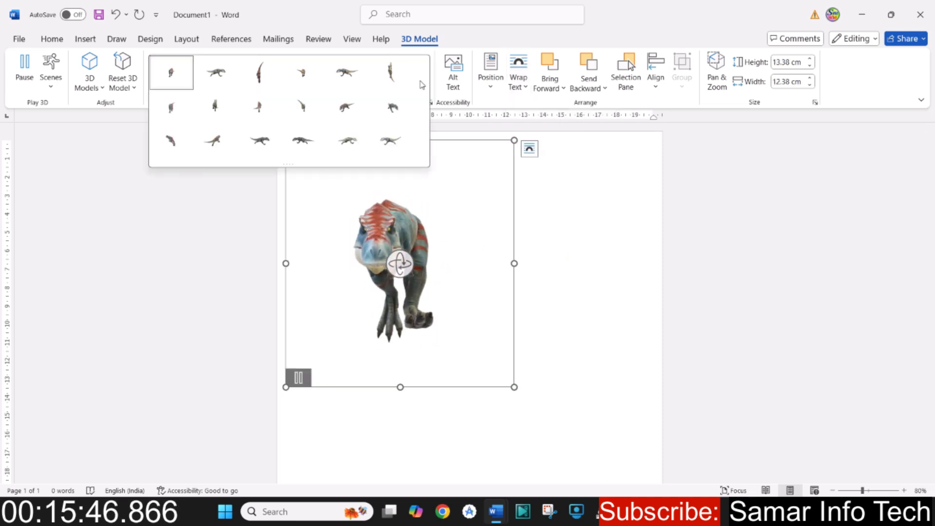
left_click(347, 143)
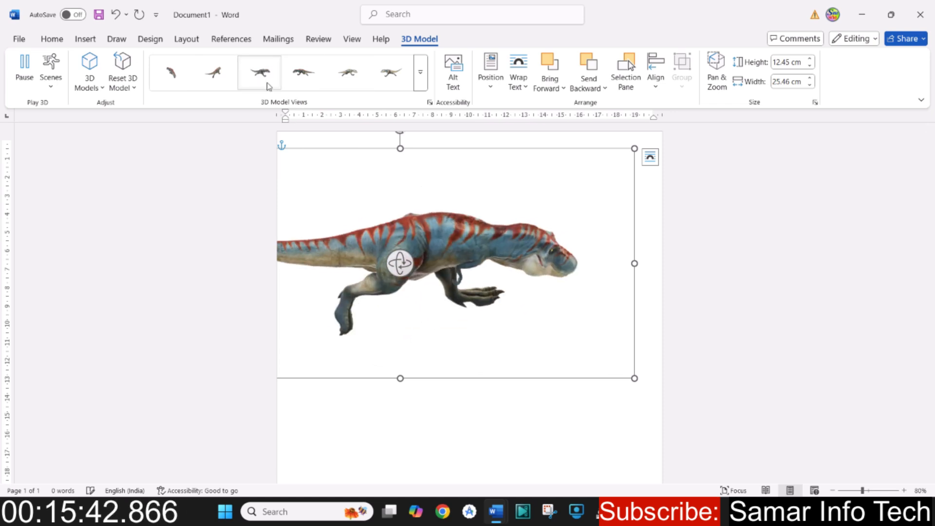
left_click(222, 80)
- Reduce the dinosaur model to about 15.4 cm high and 15.8 cm wide, and move it down fully onto the page
scroll(605, 373, "down", 3)
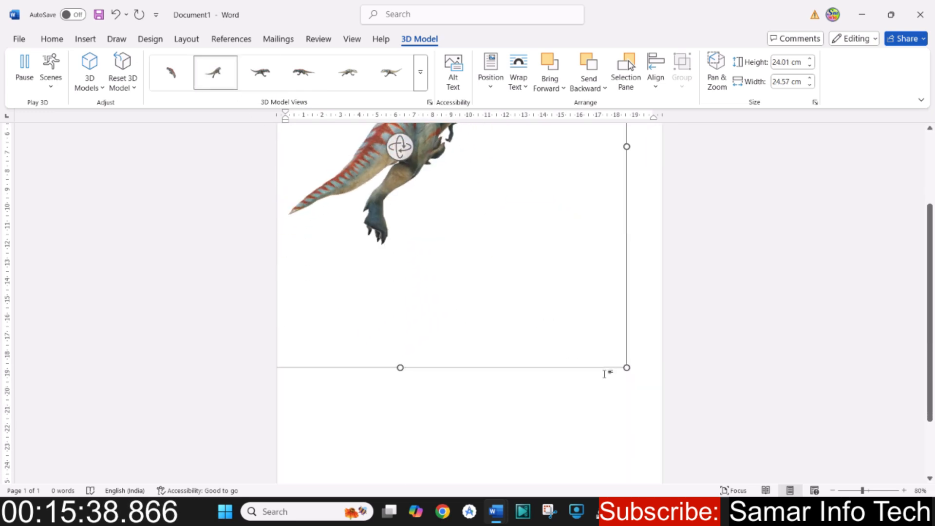
left_click_drag(627, 368, 583, 279)
scroll(462, 211, "up", 3)
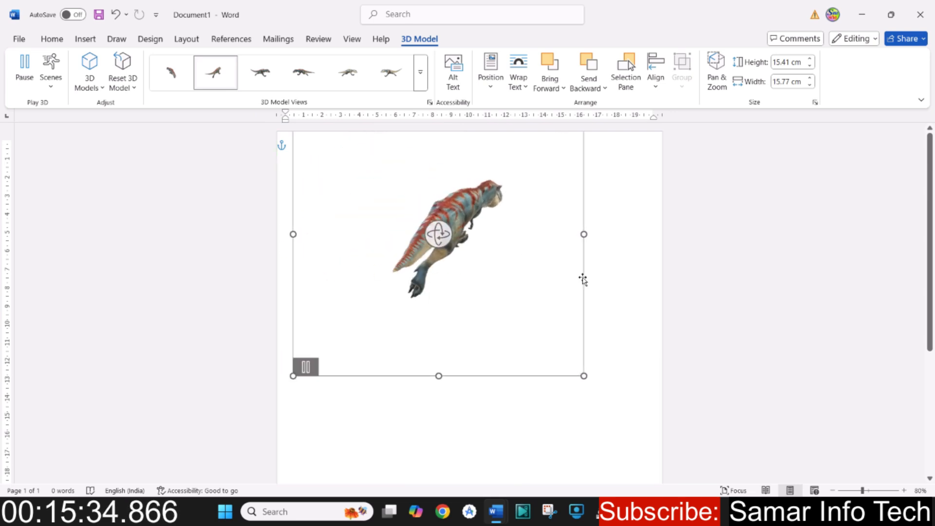
left_click_drag(584, 207, 599, 280)
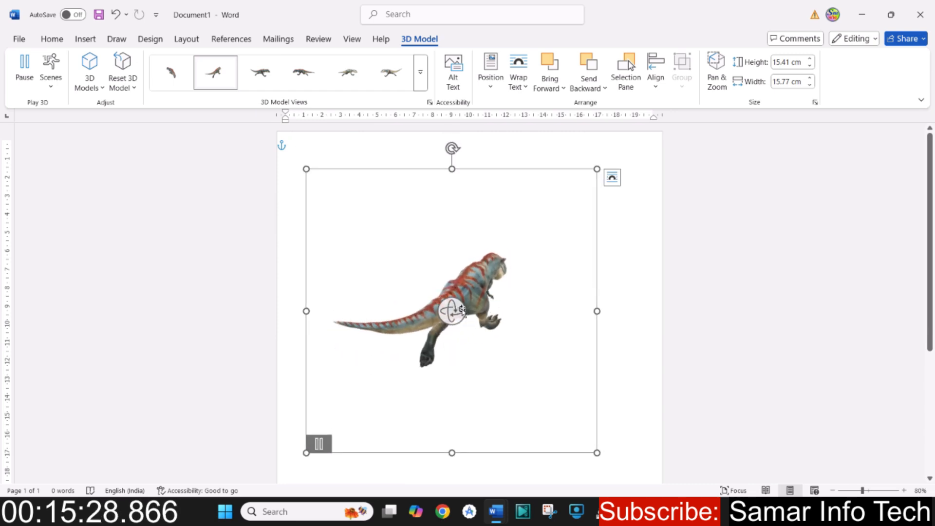
- Rotate the dinosaur in 3D through several angles until it faces the front
left_click_drag(462, 311, 231, 64)
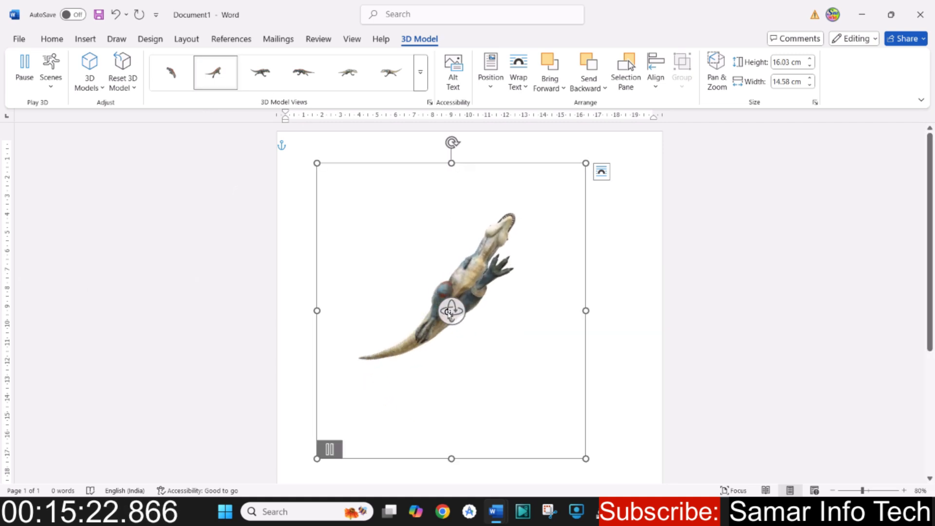
left_click_drag(448, 311, 370, 478)
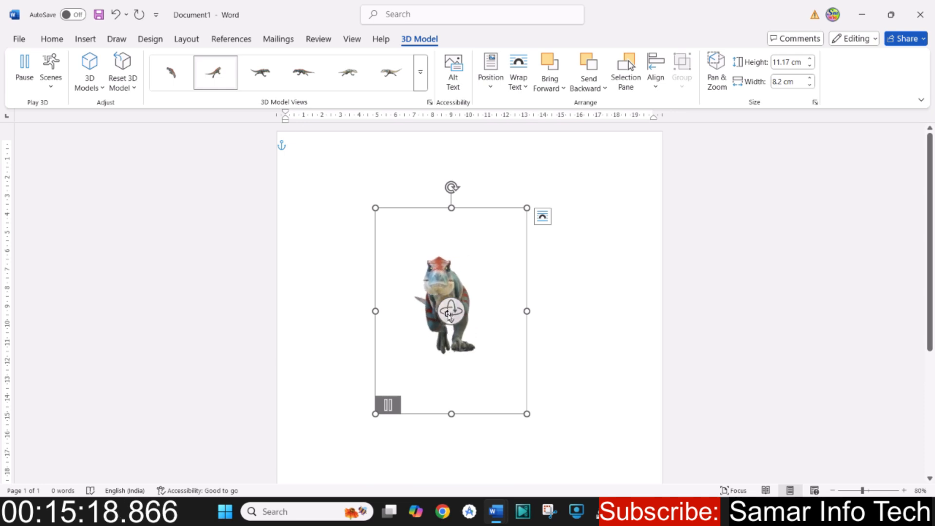
- Rotate the dinosaur in 3D to a slightly turned front view, and pause and resume its animation
left_click_drag(448, 313, 499, 322)
left_click_drag(438, 321, 398, 375)
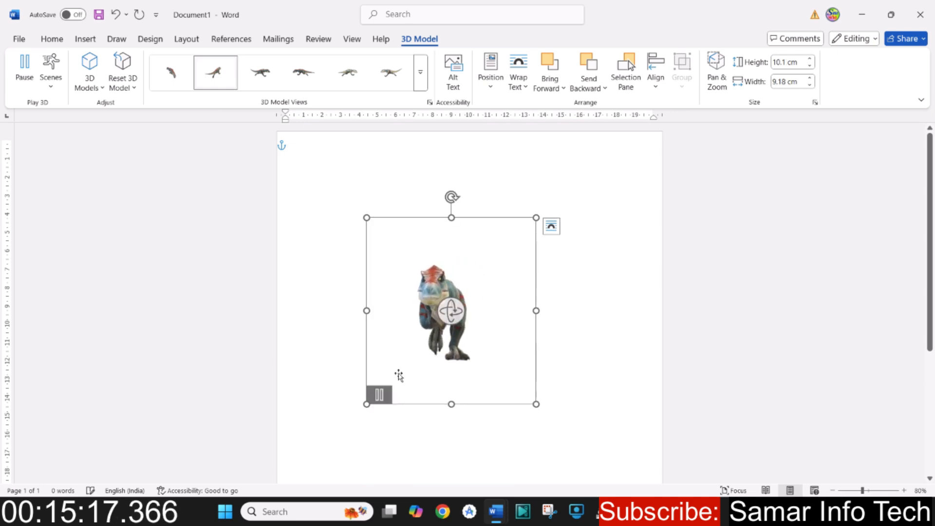
left_click(380, 395)
left_click(379, 395)
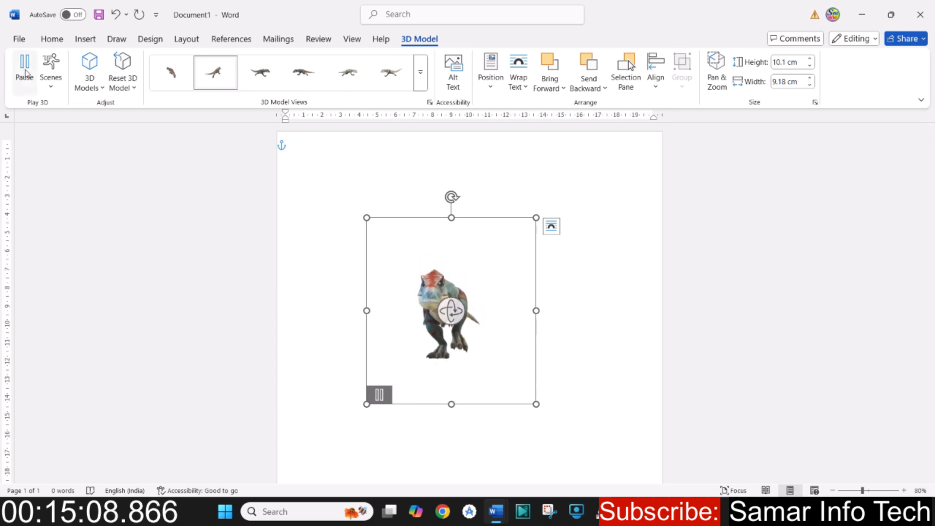
- Try the dinosaur's animation scenes one after another: Scene 5, Scene 1, Scene 2 and Scene 3
left_click(51, 83)
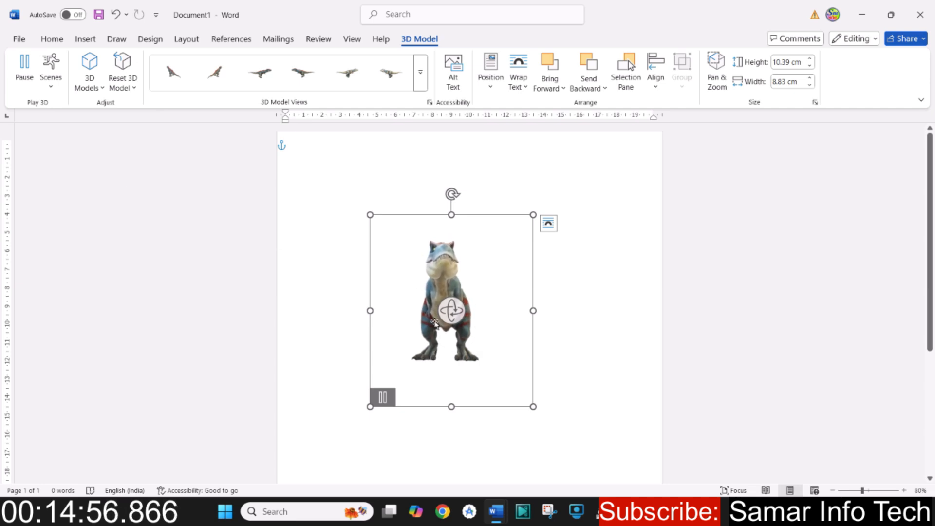
left_click(59, 87)
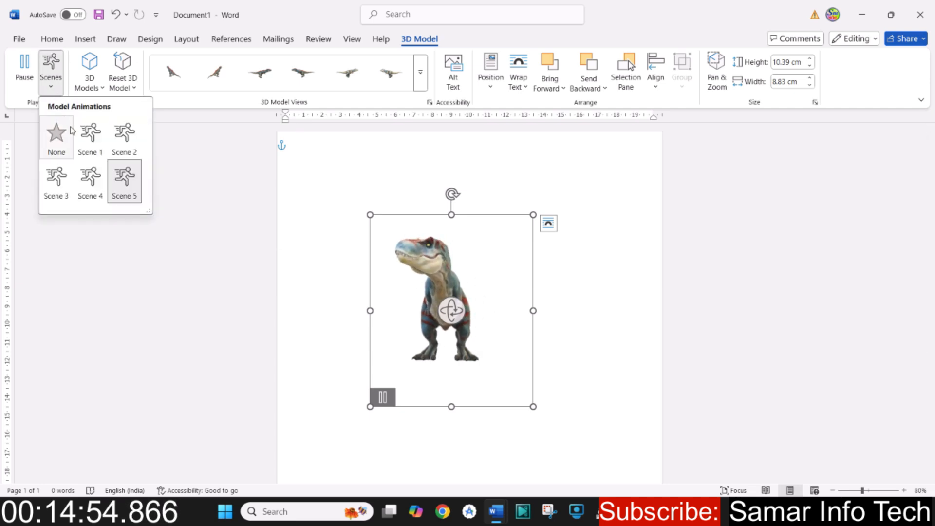
left_click(96, 136)
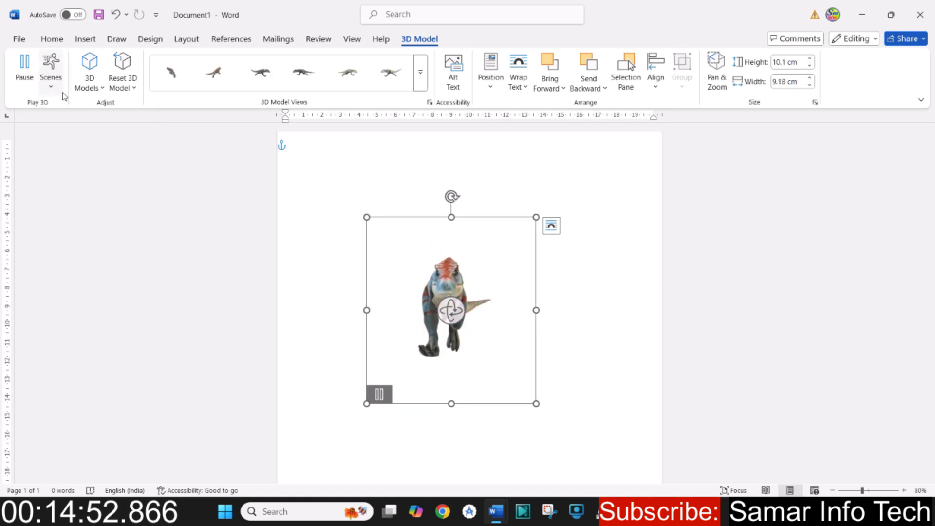
left_click(51, 83)
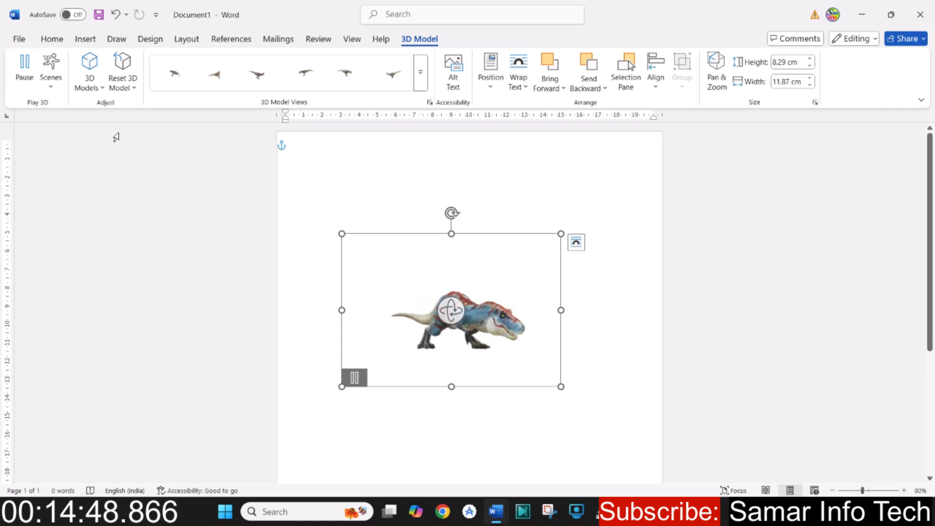
left_click(51, 87)
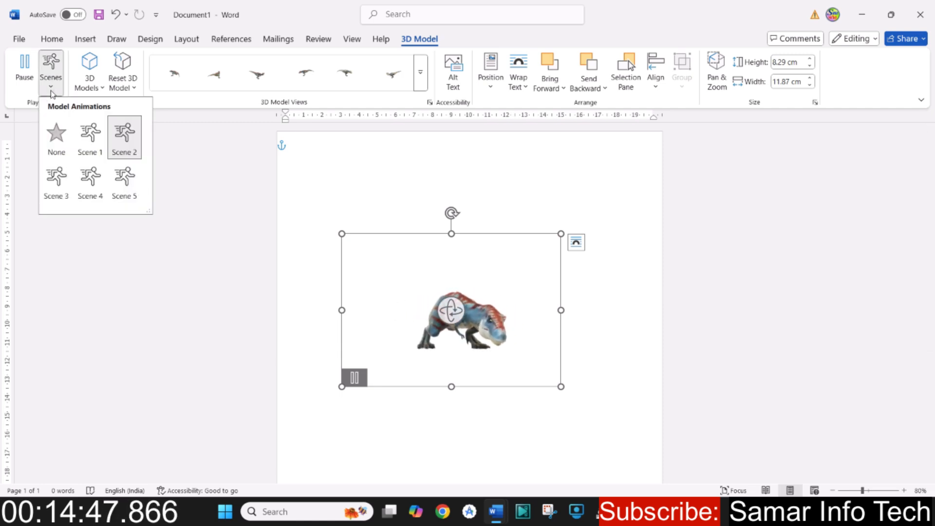
left_click(56, 181)
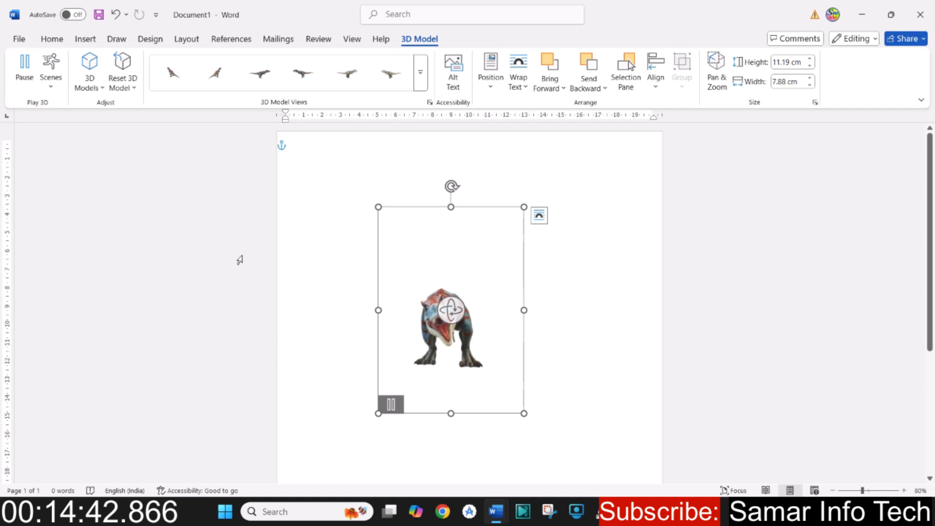
- Try Scene 4 and Scene 5 as the dinosaur's animation
left_click(51, 88)
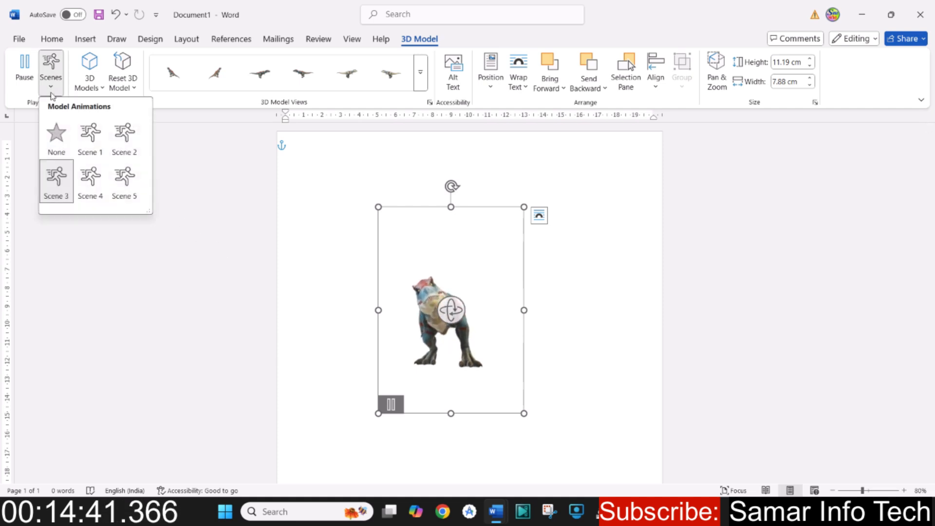
left_click(96, 183)
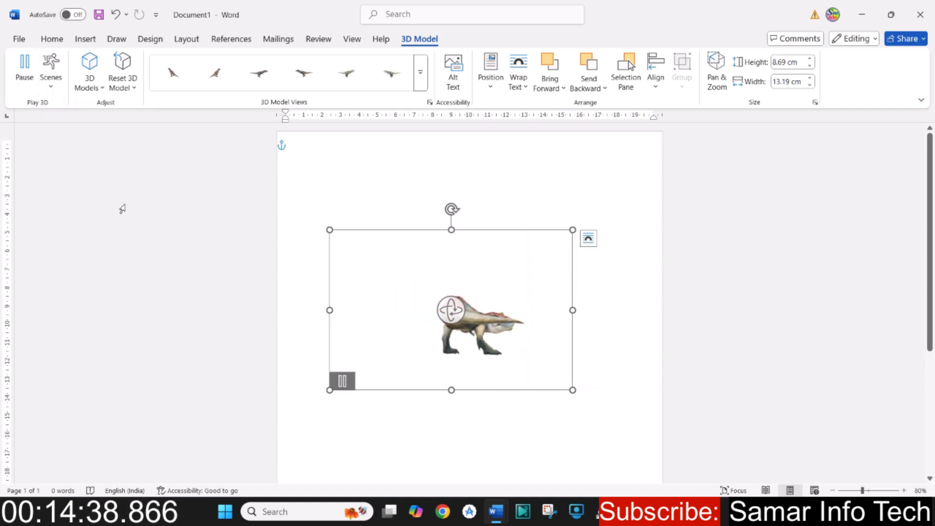
left_click(51, 88)
left_click(124, 193)
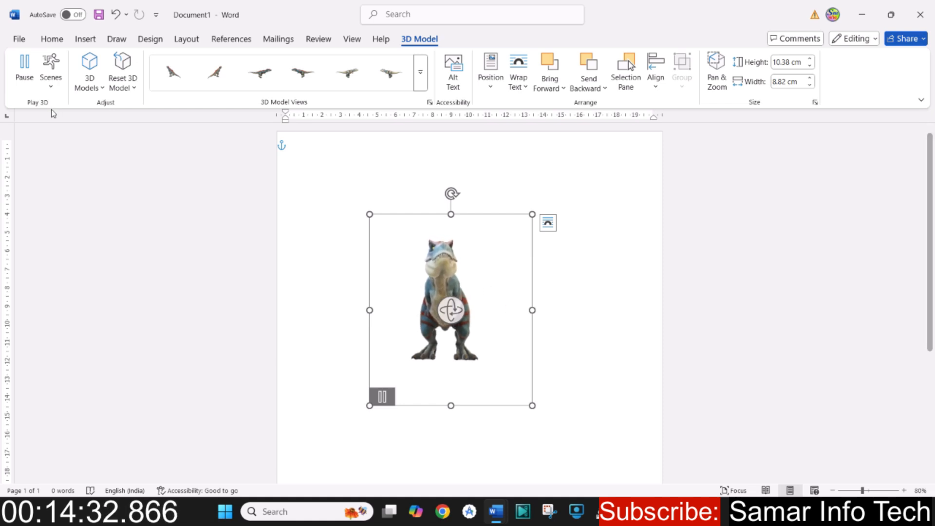
left_click(102, 88)
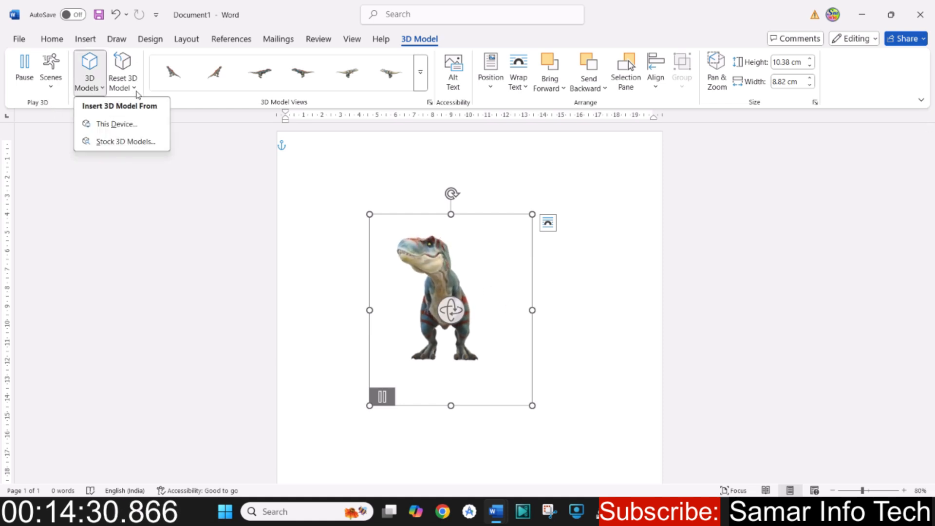
left_click(431, 262)
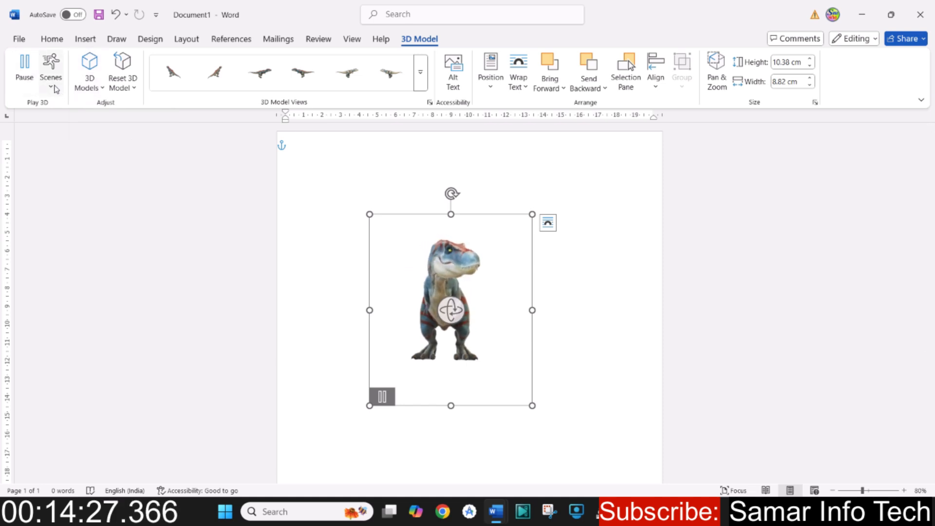
- Switch the dinosaur's animation to None and back to Scene 1, and rotate the model in 3D to a side view facing right
left_click(54, 87)
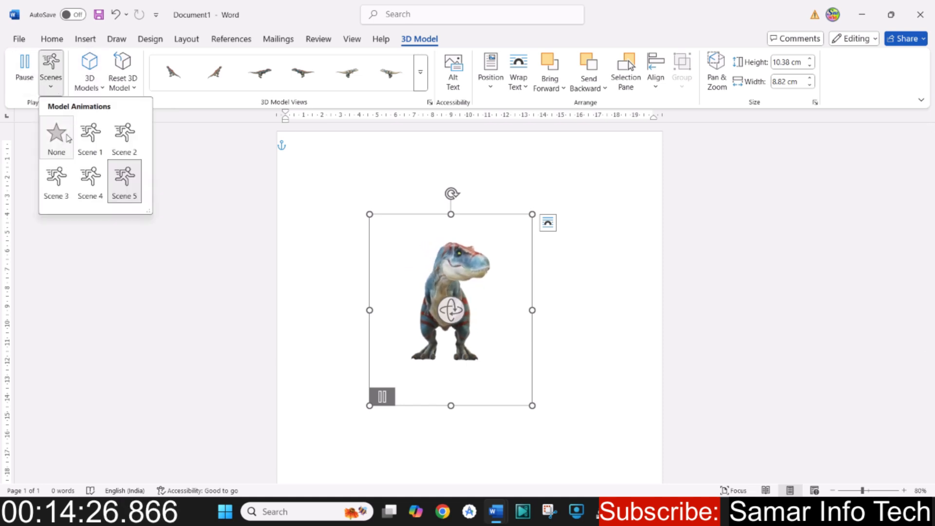
left_click(88, 139)
left_click(51, 73)
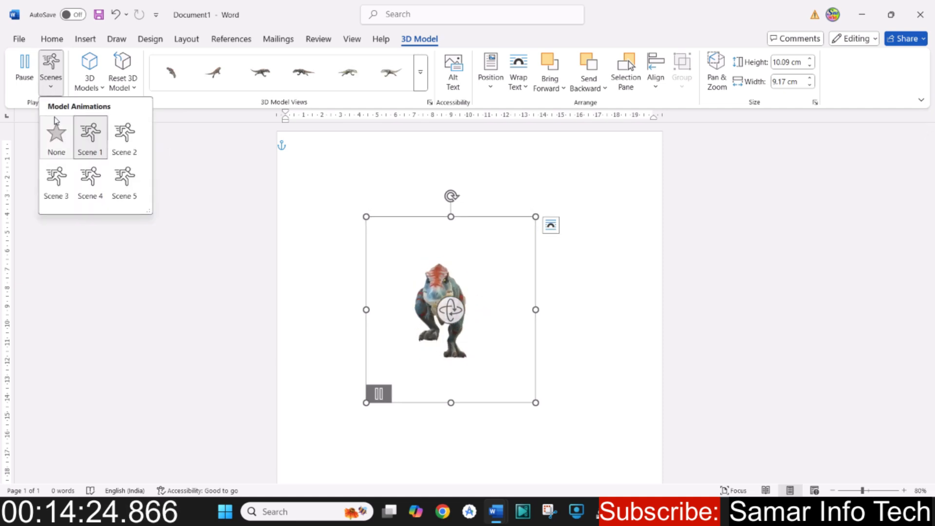
left_click(55, 137)
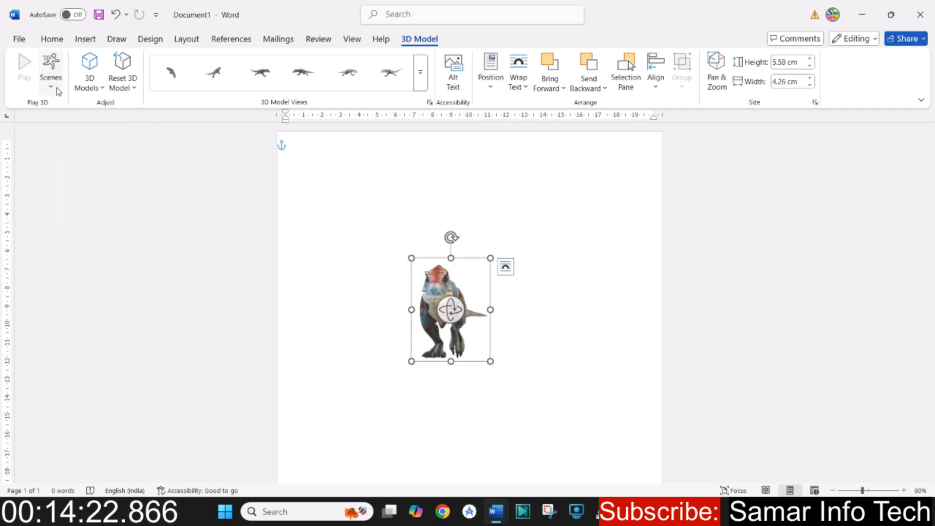
left_click(51, 88)
left_click(88, 139)
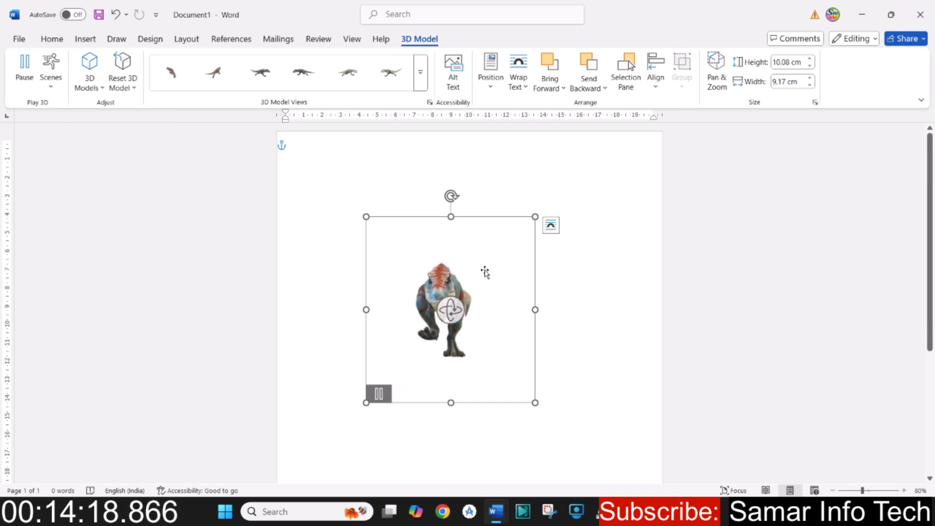
left_click_drag(447, 321, 563, 303)
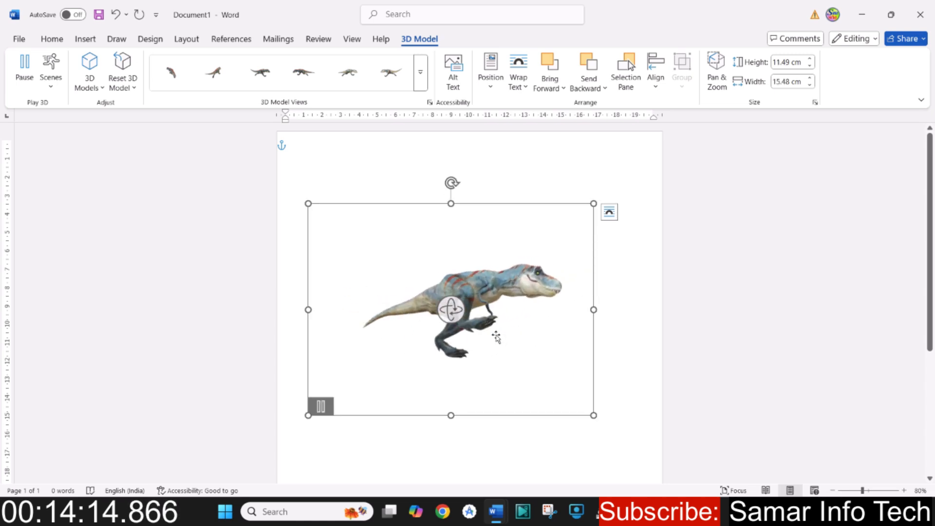
- Open the Electronics and Gadgets category of the stock 3D models
left_click(85, 41)
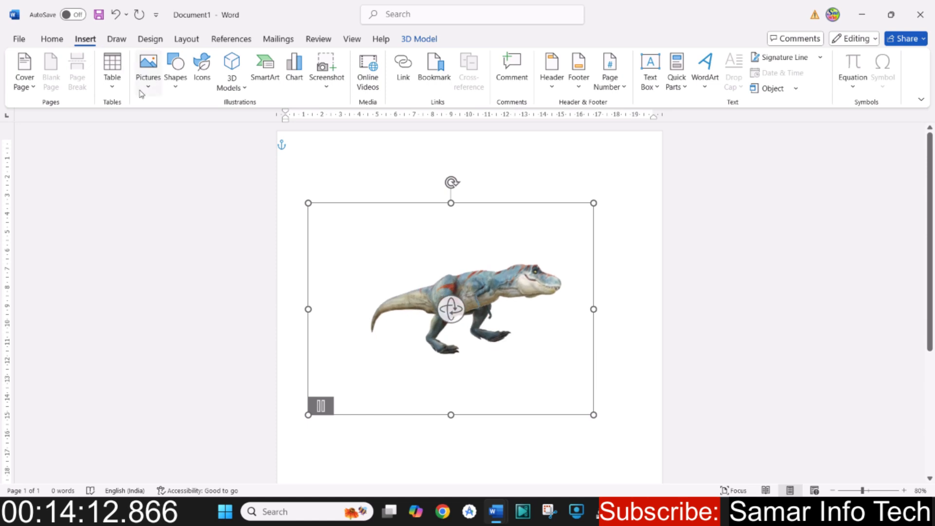
left_click(240, 89)
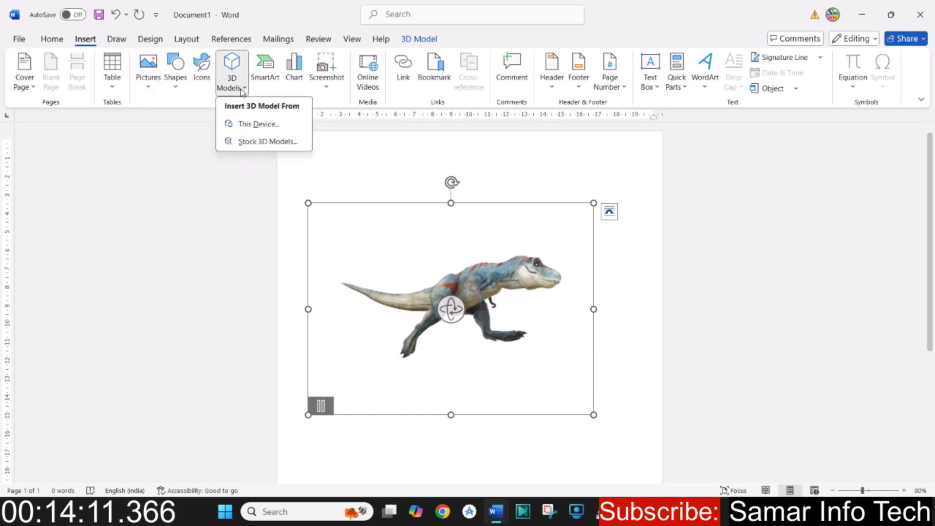
left_click(250, 142)
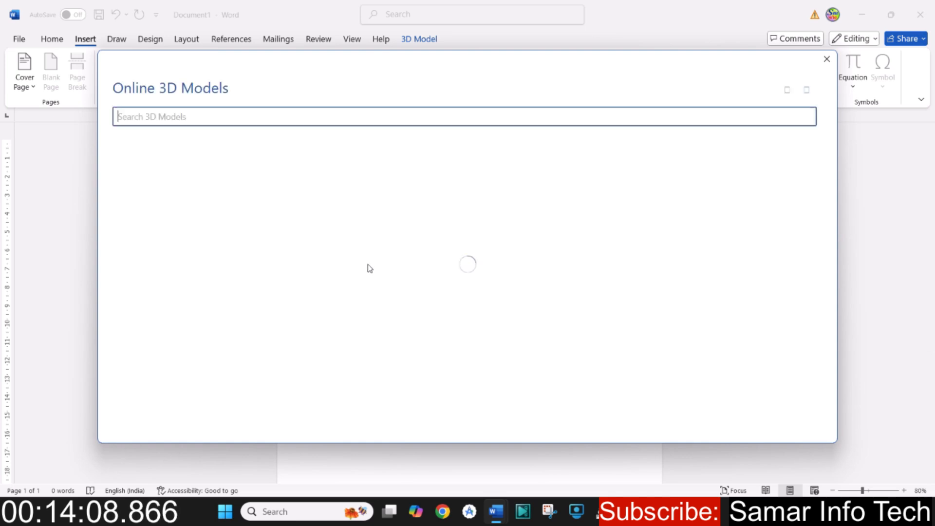
scroll(448, 308, "down", 1)
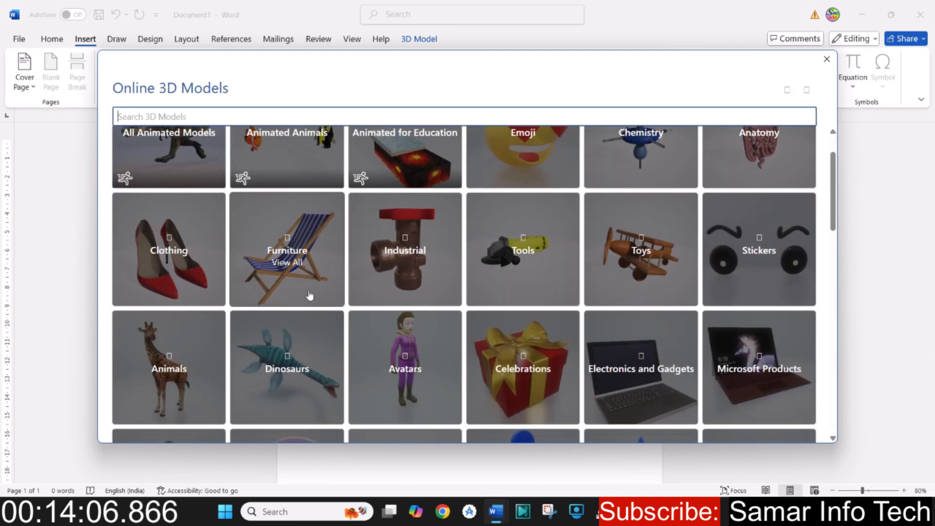
scroll(498, 307, "down", 2)
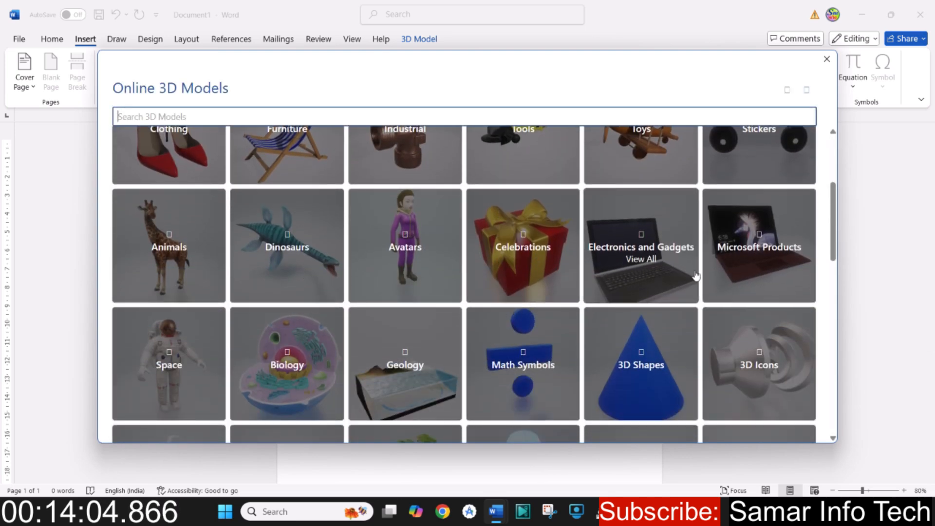
scroll(696, 277, "up", 2)
scroll(695, 277, "down", 1)
left_click(649, 321)
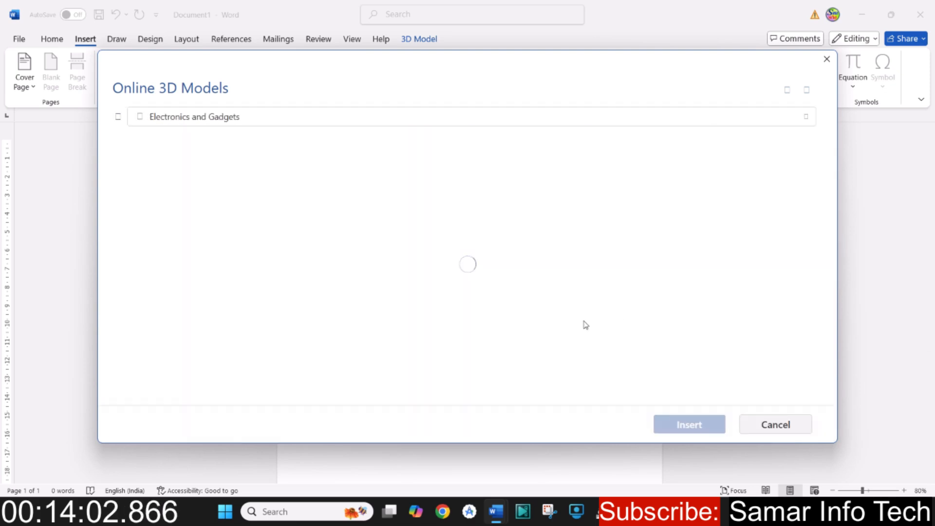
- Look through the Electronics and Gadgets models and insert the open laptop with the plain dark screen
scroll(308, 282, "down", 10)
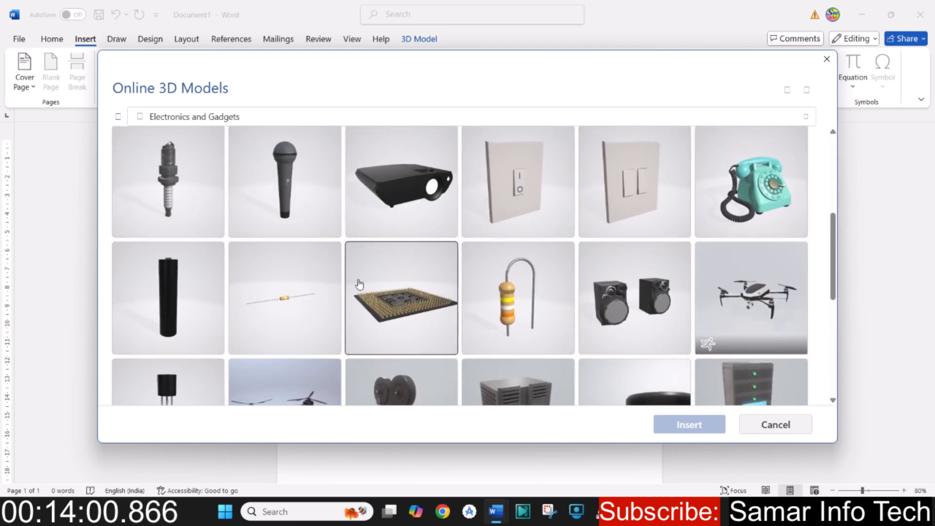
scroll(431, 289, "down", 4)
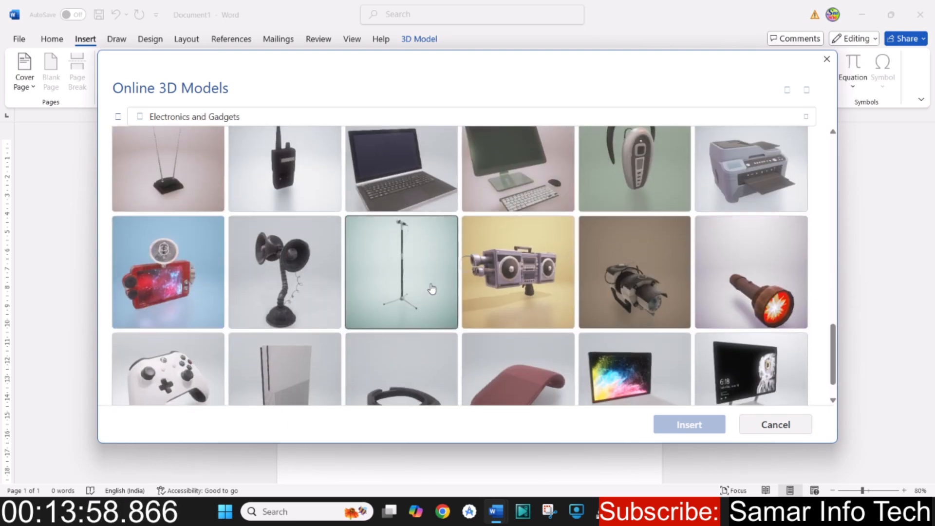
scroll(500, 275, "down", 3)
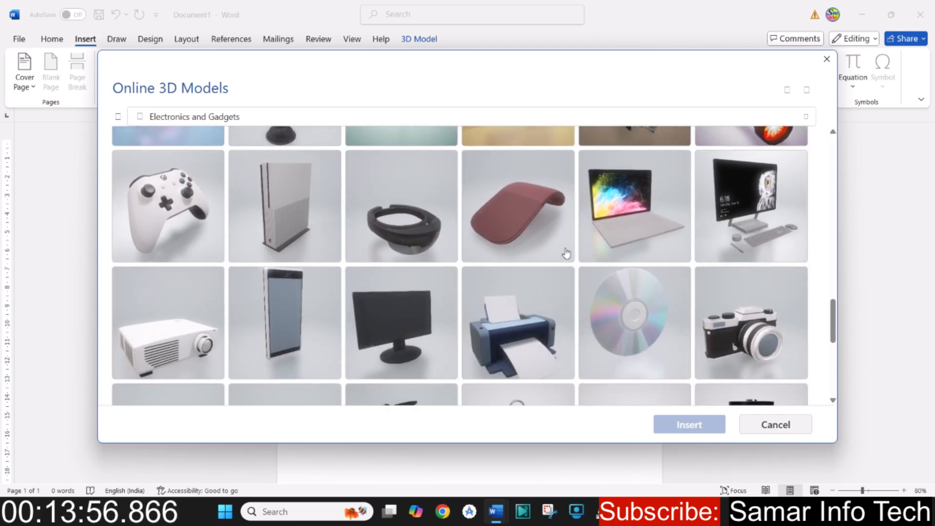
scroll(641, 223, "down", 6)
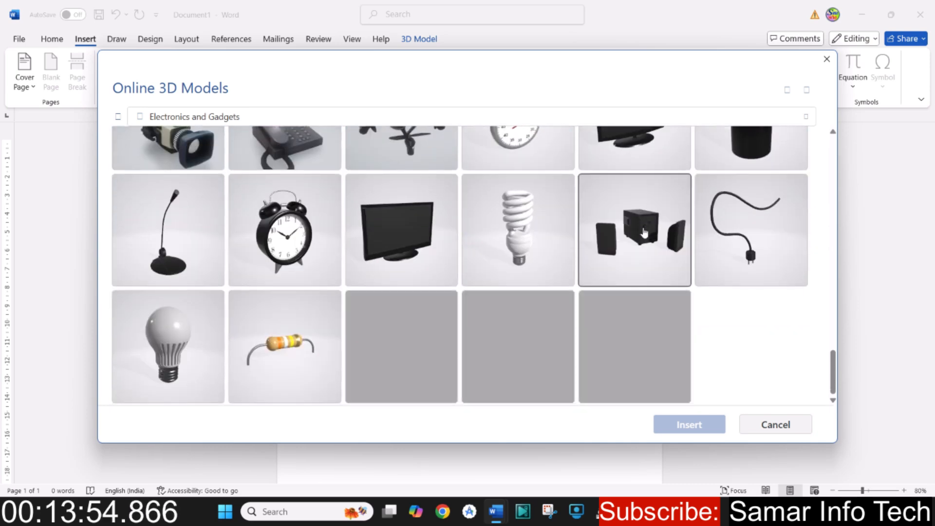
scroll(536, 297, "up", 6)
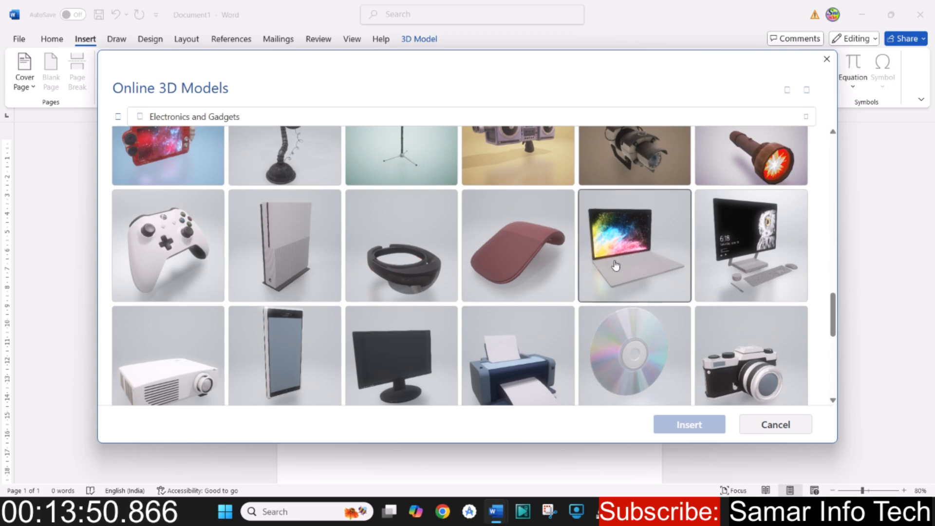
scroll(616, 265, "up", 5)
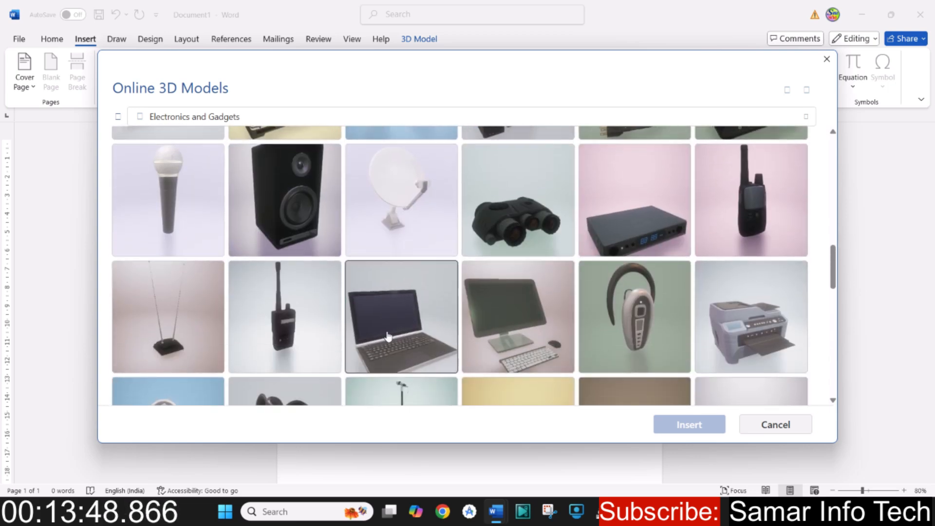
left_click(400, 335)
left_click(690, 424)
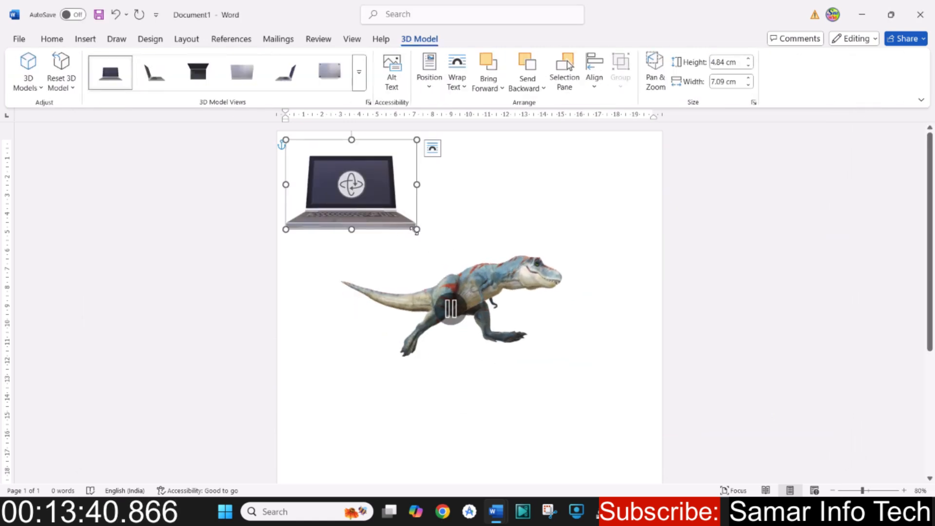
- Enlarge the laptop model proportionally and rotate it in 3D
left_click_drag(415, 228, 461, 261)
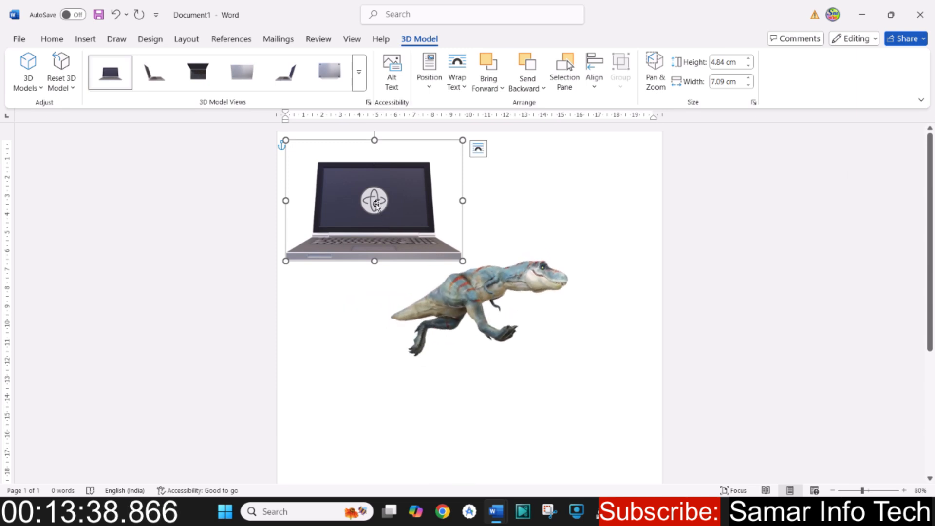
left_click_drag(376, 203, 429, 350)
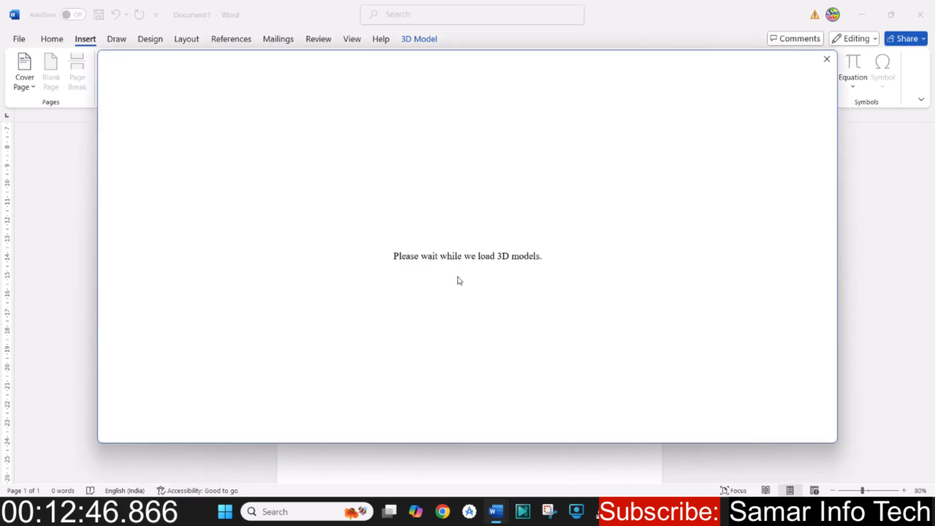
- Open the Buildings category of the stock 3D models
scroll(546, 263, "down", 2)
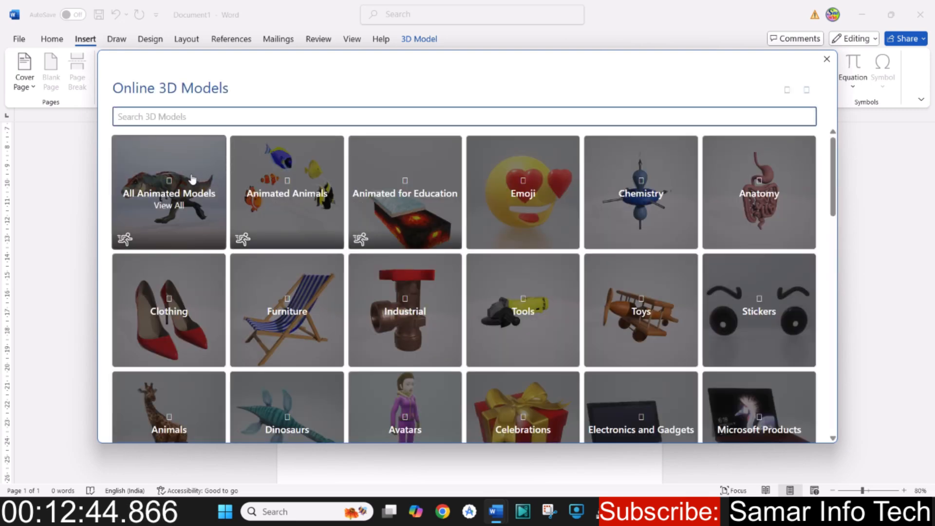
scroll(568, 250, "down", 10)
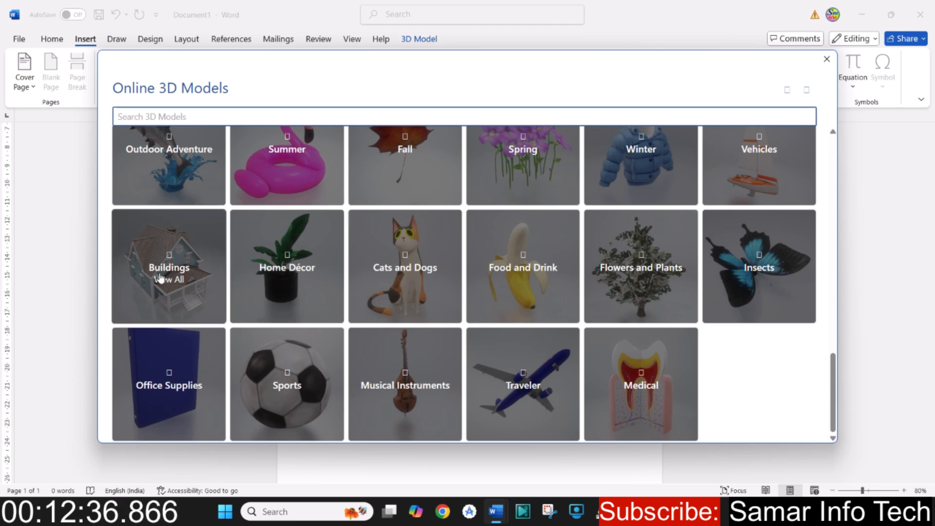
left_click(174, 275)
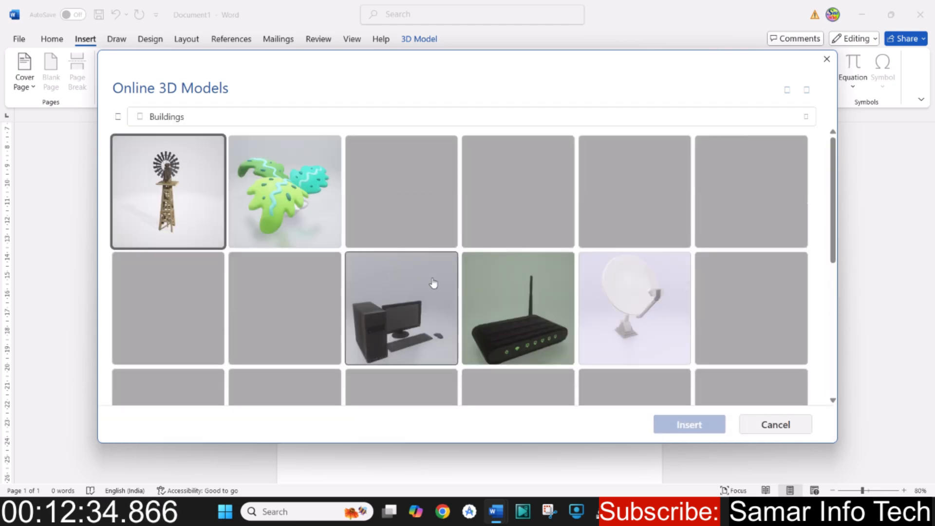
- Look through the Buildings models and insert the tall beige and grey skyscraper
scroll(568, 292, "down", 10)
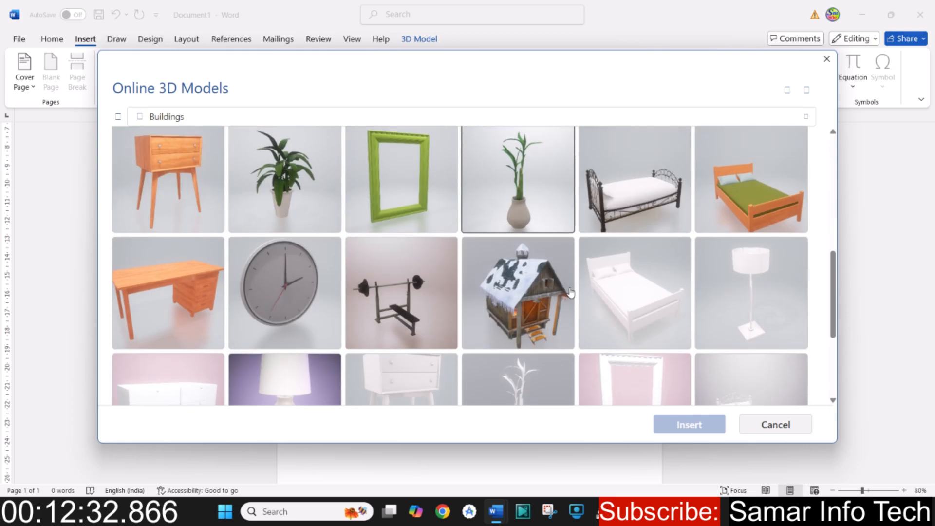
scroll(569, 292, "down", 10)
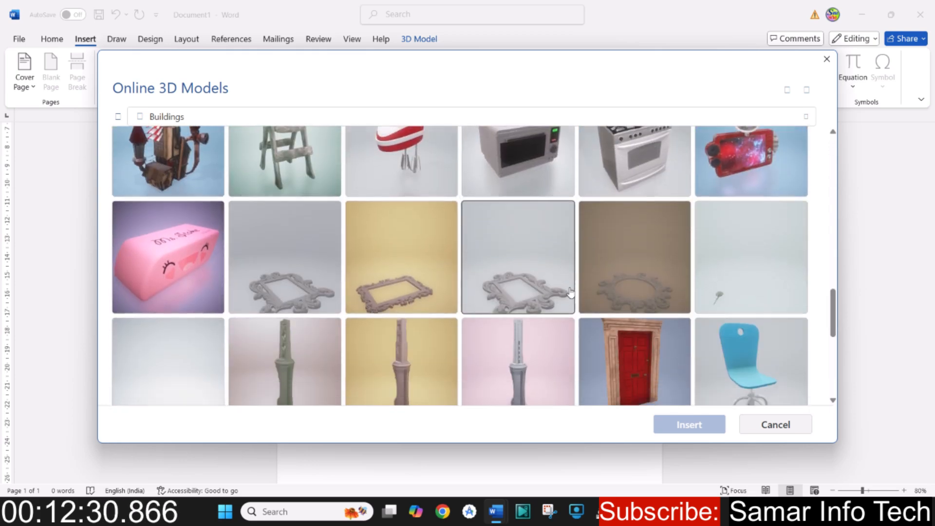
scroll(571, 292, "down", 10)
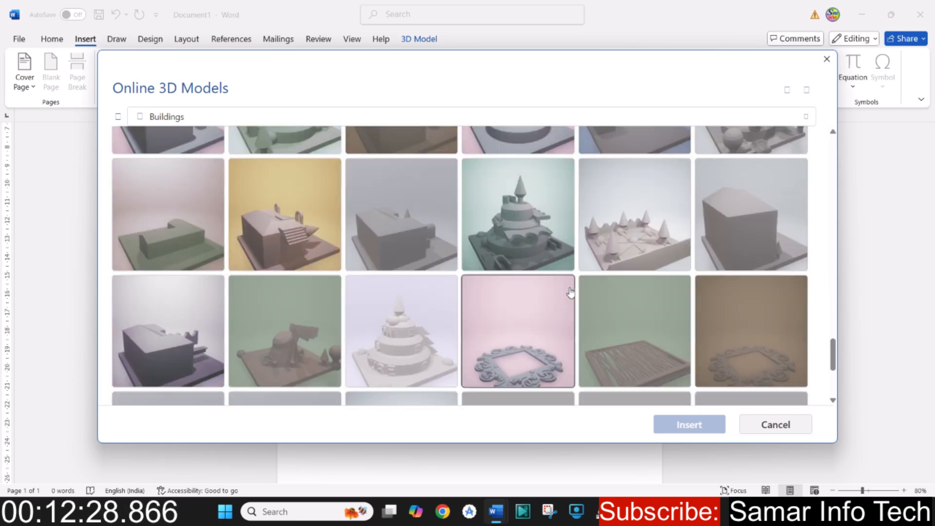
scroll(571, 292, "down", 10)
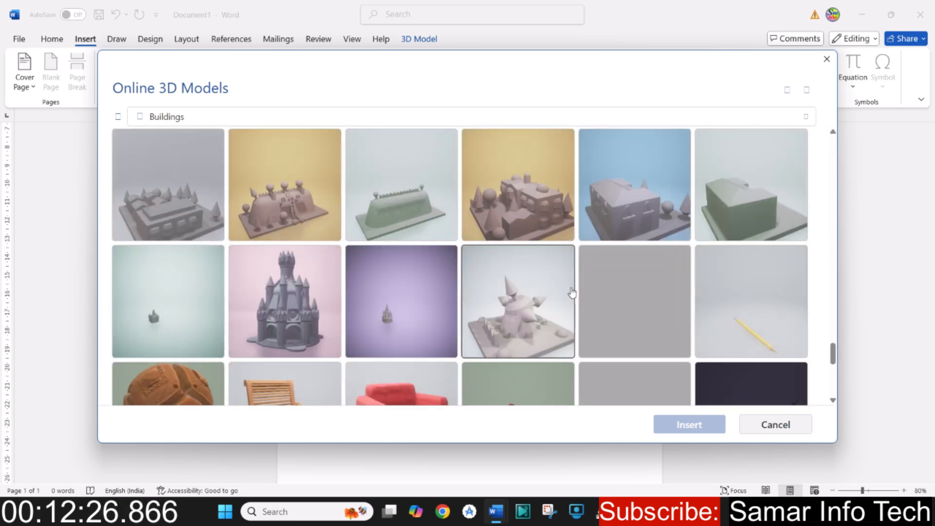
scroll(573, 292, "down", 10)
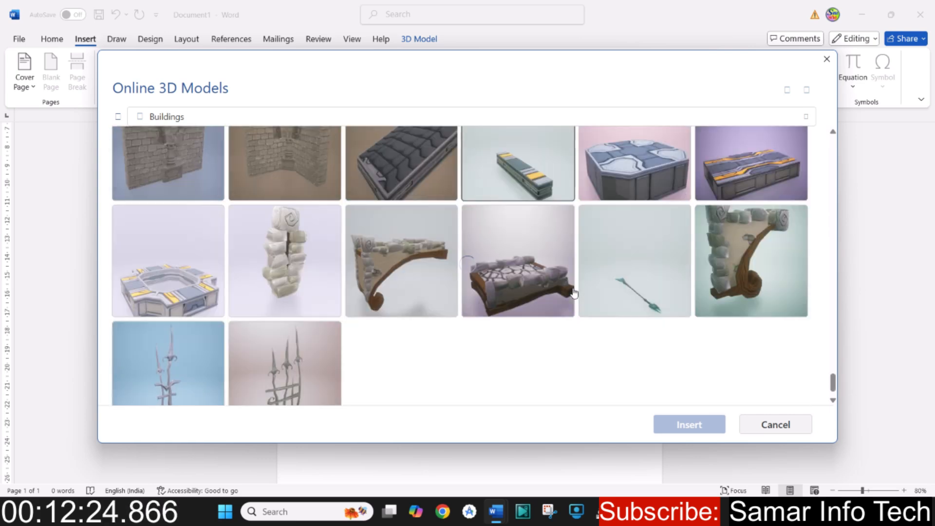
scroll(575, 293, "down", 12)
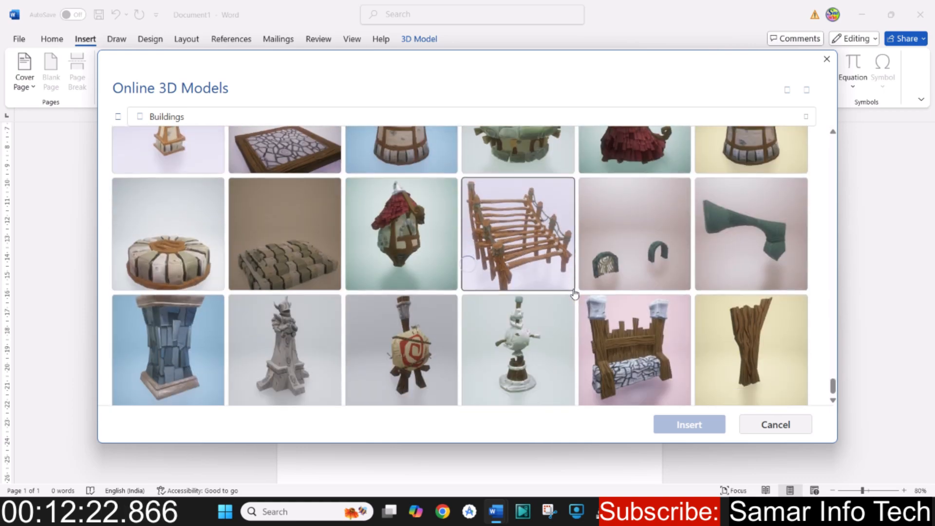
scroll(575, 293, "down", 12)
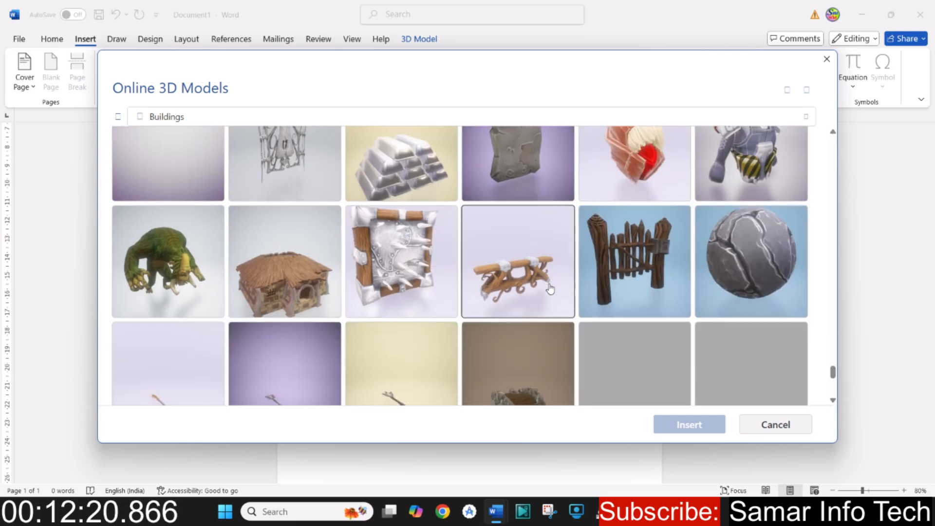
scroll(532, 286, "down", 10)
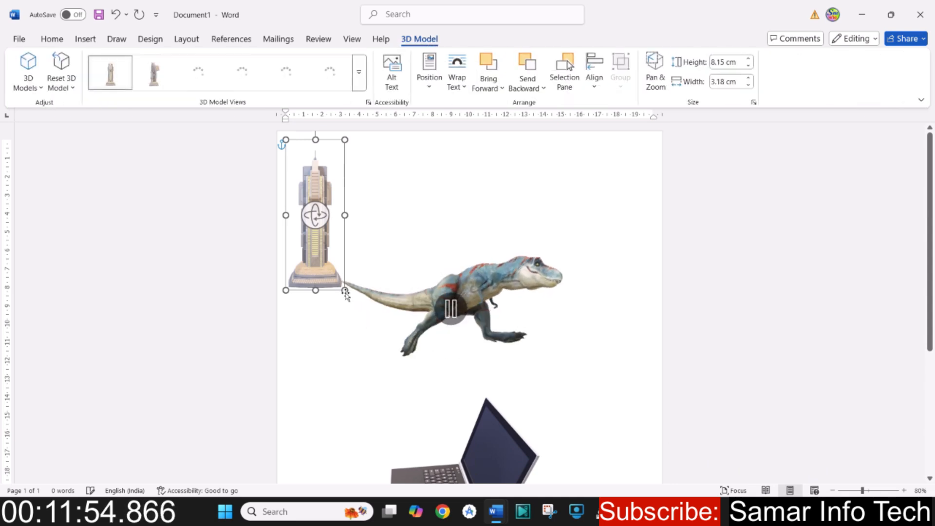
- Enlarge the skyscraper model proportionally and set its text wrapping to Behind Text
left_click_drag(375, 320, 418, 365)
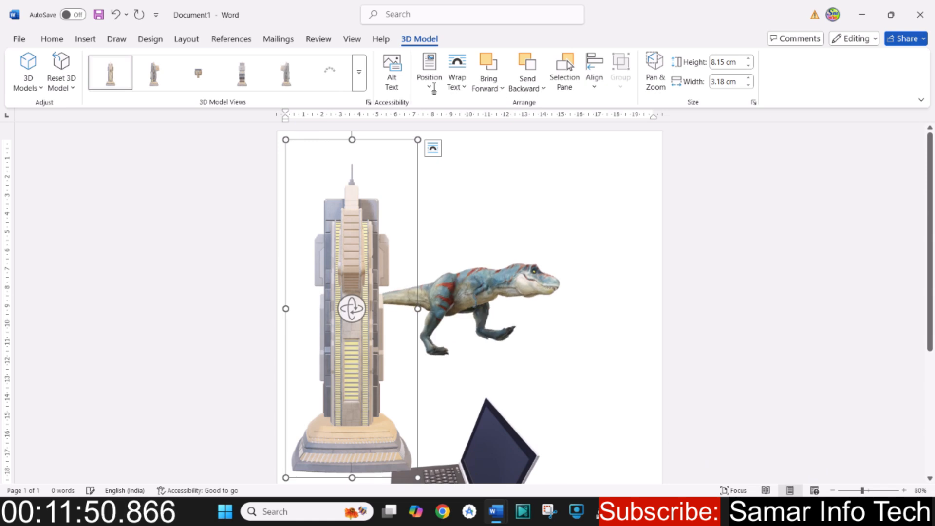
left_click(465, 91)
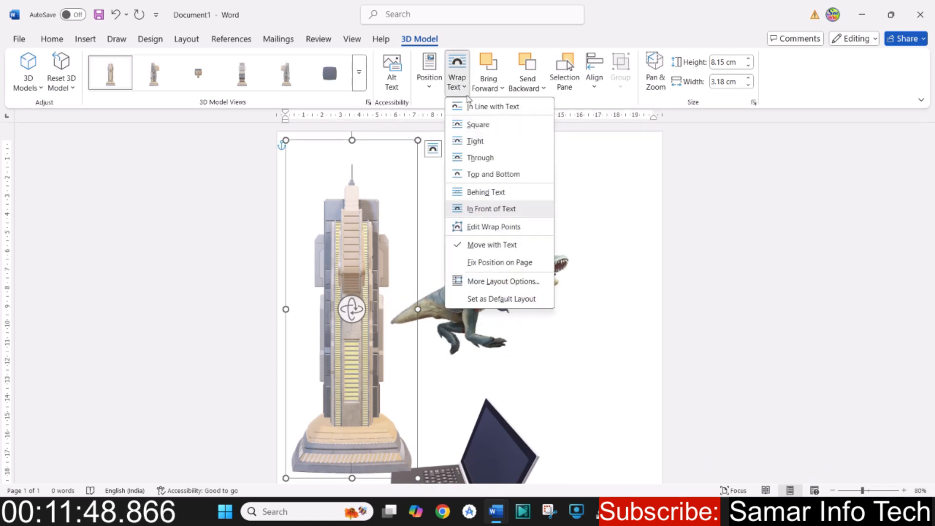
left_click(490, 194)
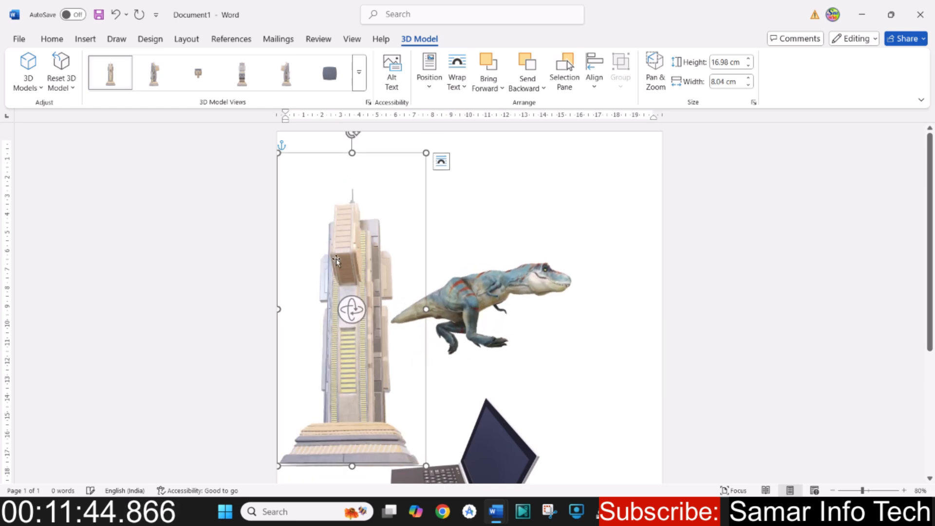
- Rotate the skyscraper model in 3D to show its side
left_click_drag(339, 251, 531, 352)
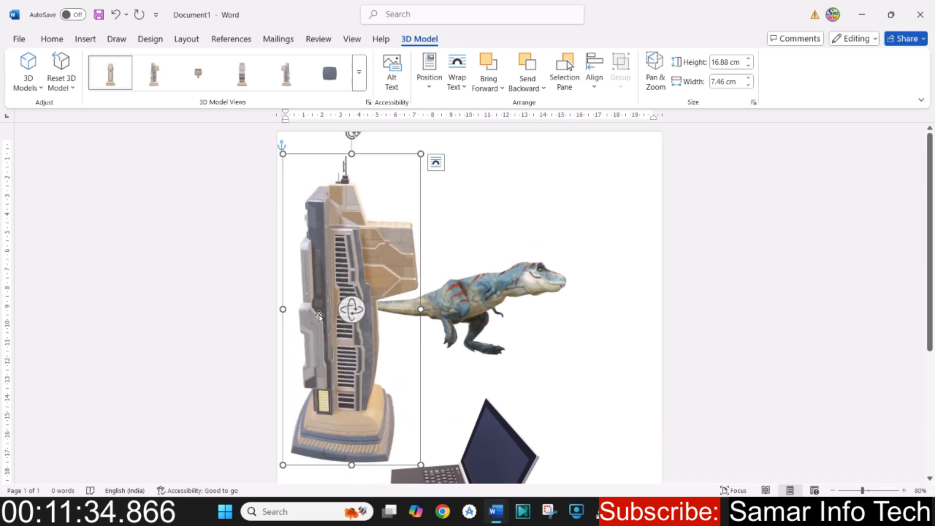
- Delete the skyscraper, dinosaur and laptop models from the page all at once
scroll(361, 345, "down", 3)
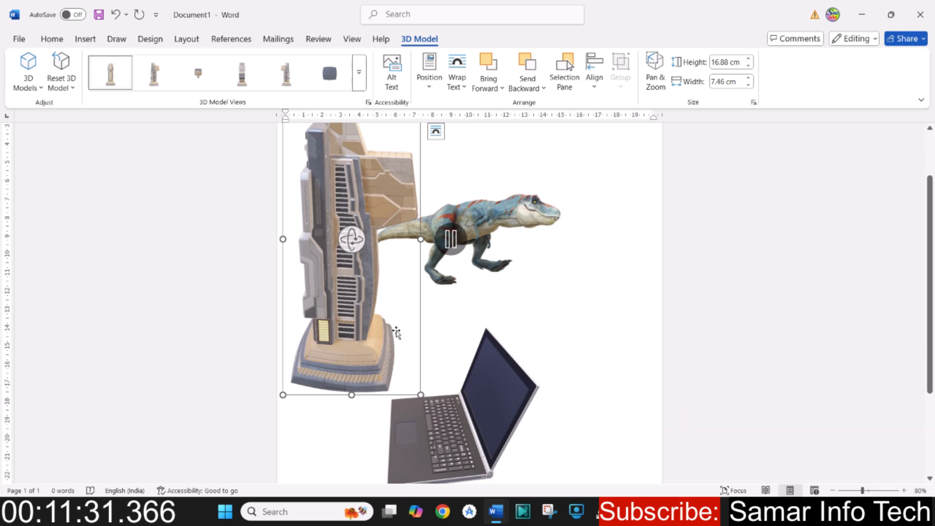
key("ctrl+a")
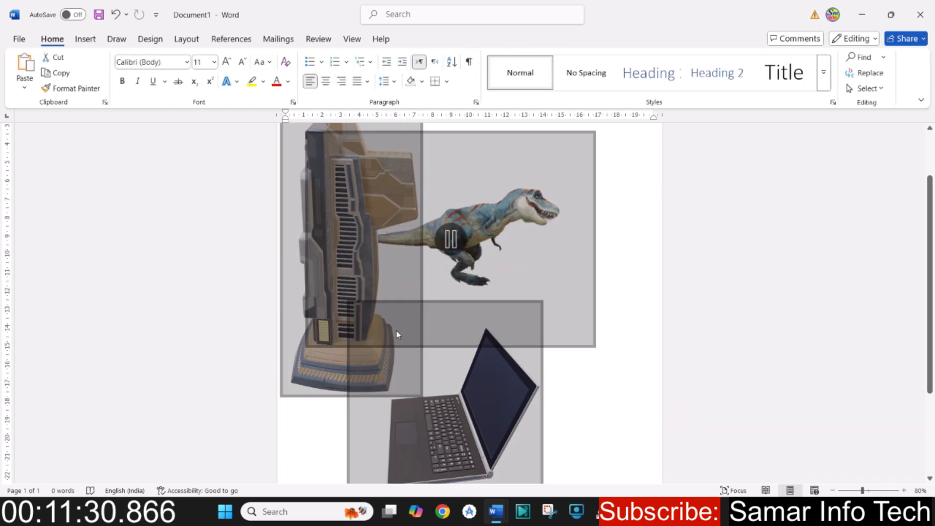
key("Delete")
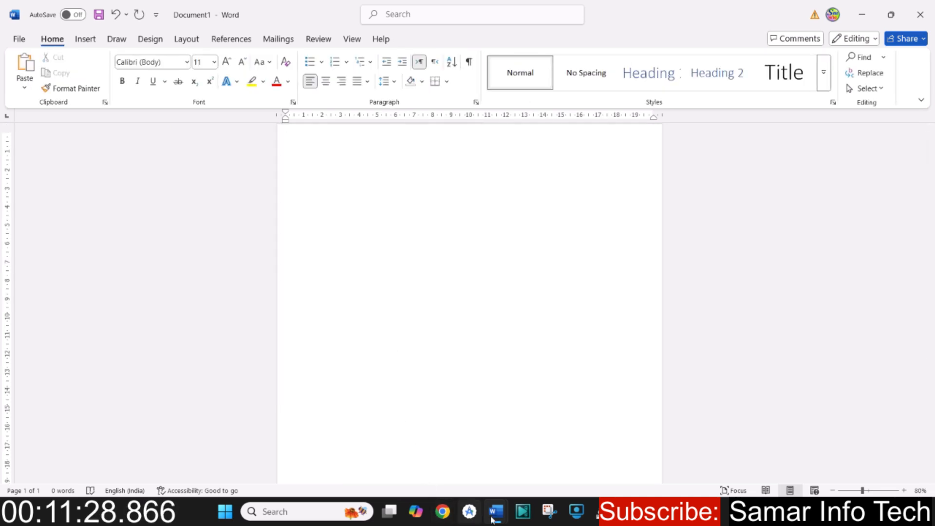
- Switch to the MS Word Full Course document and colour the 3D Models list item red
mouse_move(496, 517)
left_click(452, 457)
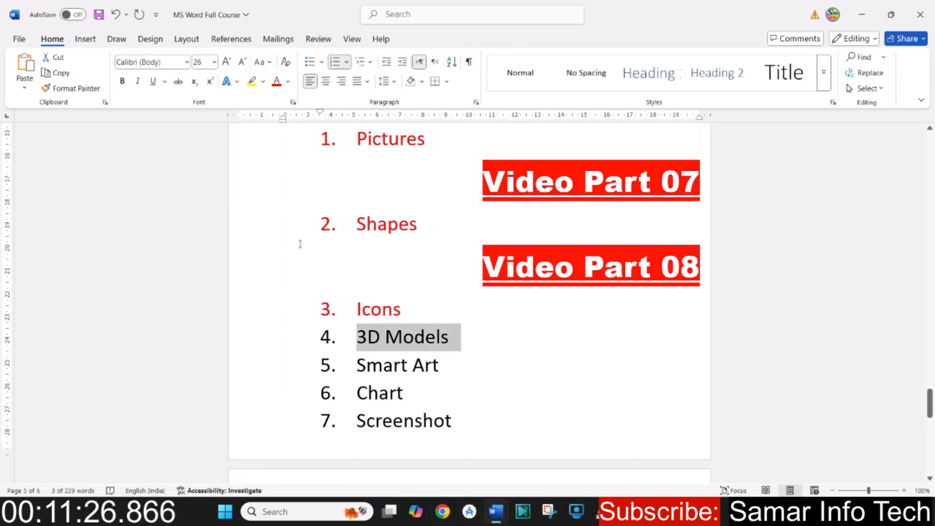
left_click(276, 81)
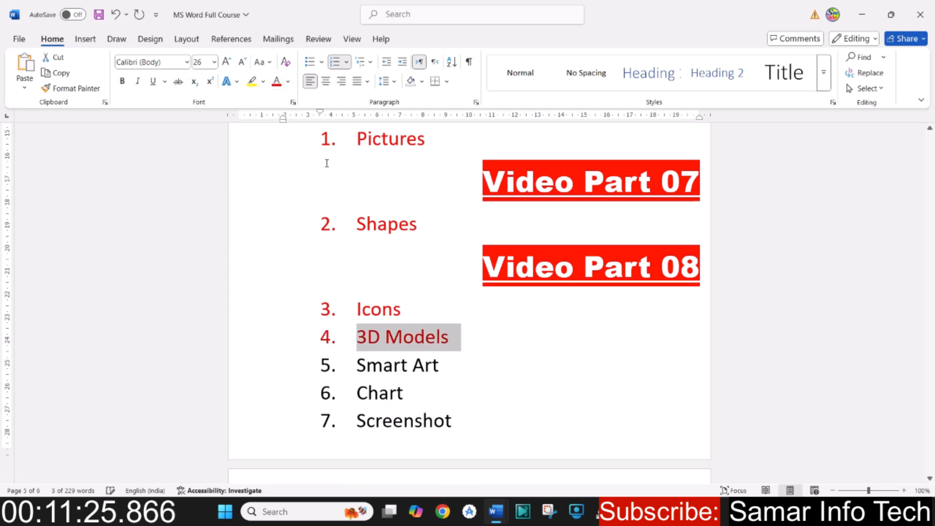
triple_click(399, 365)
left_click(400, 371)
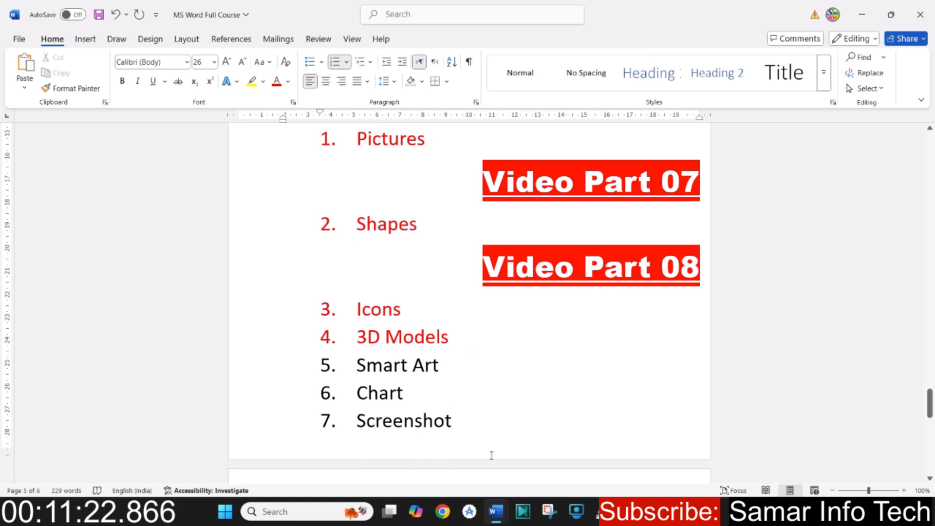
- Return to the blank Document1 and insert the Picture Accent Blocks SmartArt graphic from the Picture category
mouse_move(495, 517)
left_click(549, 451)
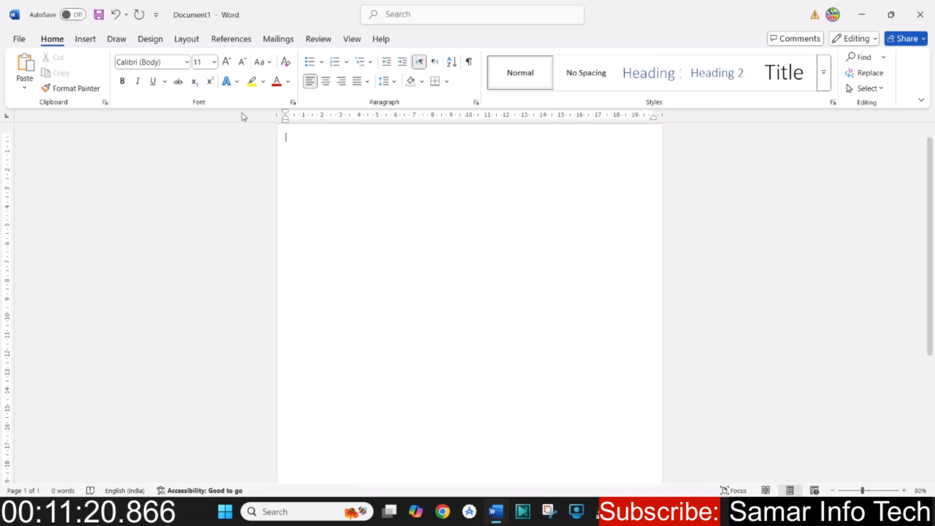
left_click(87, 40)
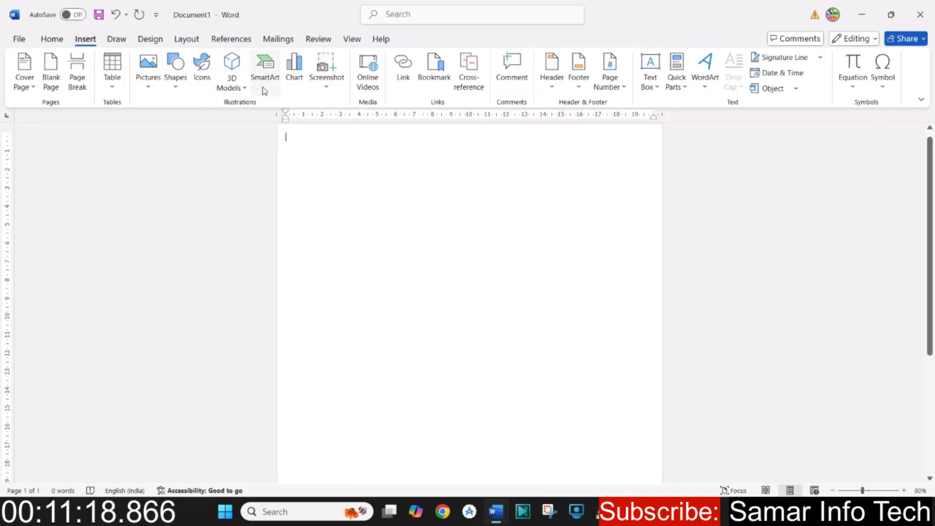
left_click(264, 77)
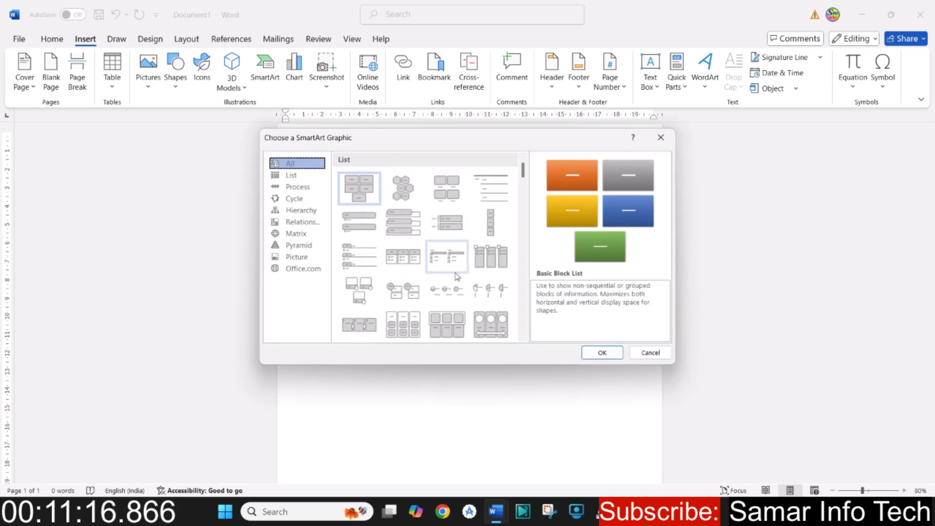
scroll(455, 276, "down", 3)
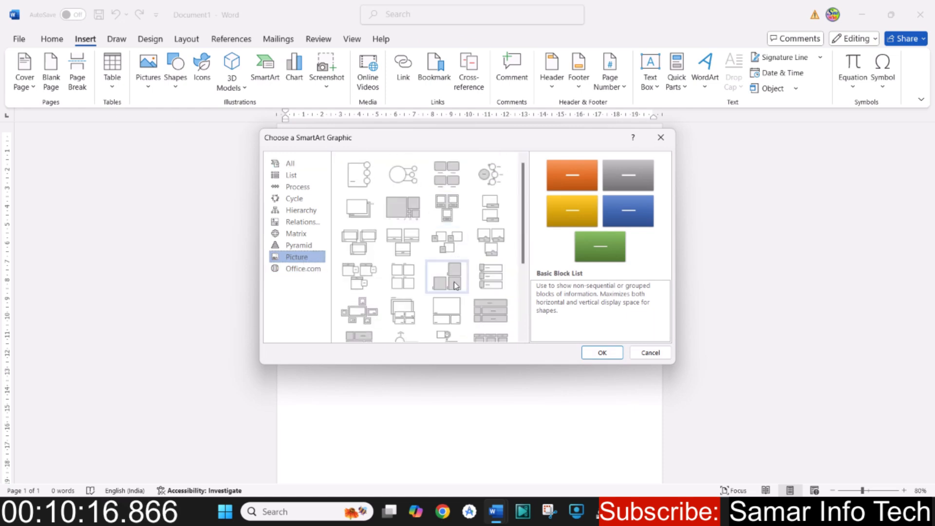
left_click(602, 354)
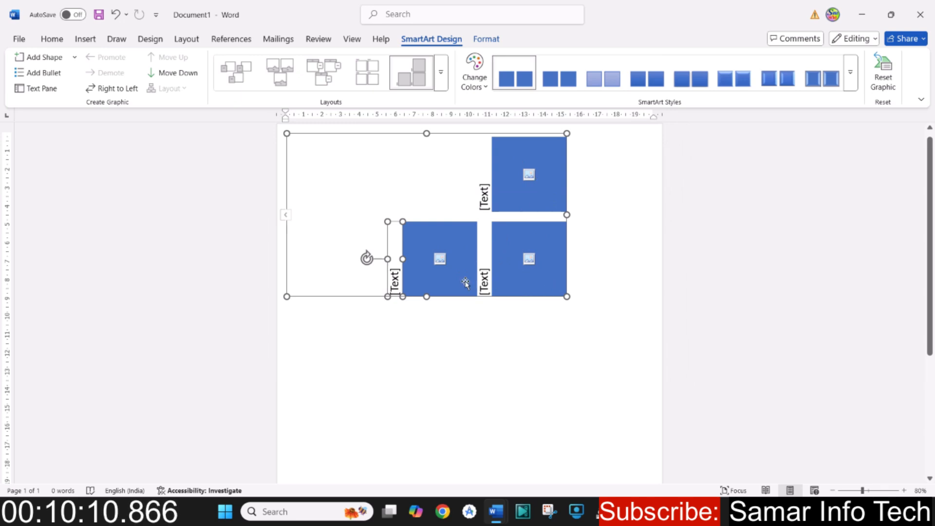
- Fill the SmartArt blocks with pictures of birds, buttons and a magnifying glass, labelled Item 01, Item2 and Item3
left_click(529, 175)
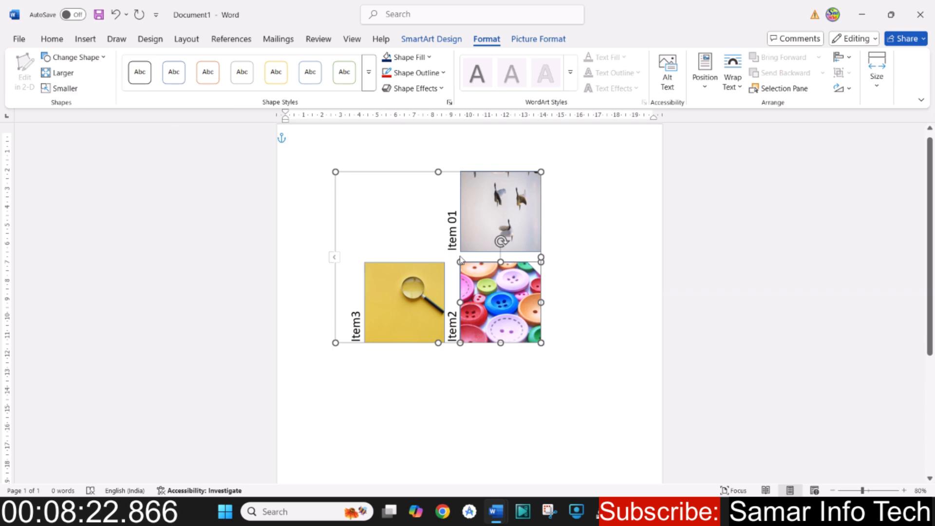
left_click(571, 265)
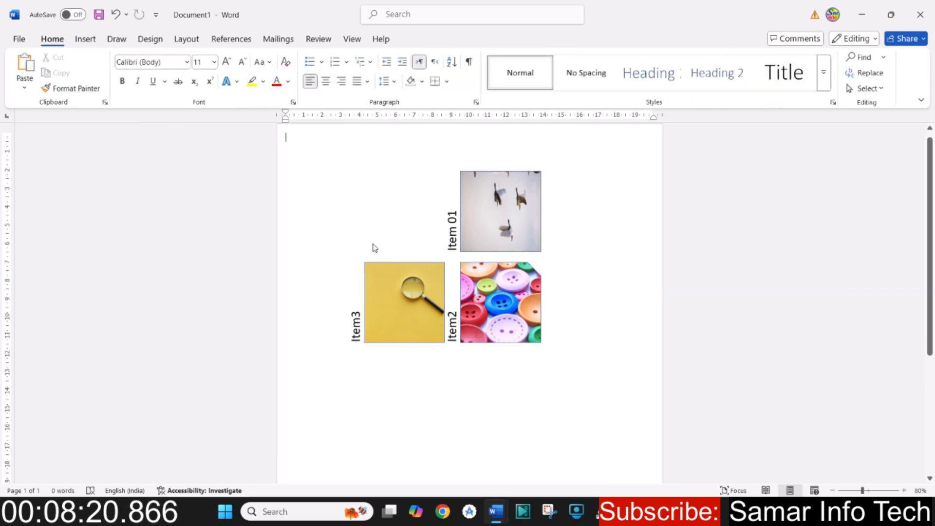
- Try inserting the Office.com SmartArt layout of three overlapping circles, and undo the insertion
left_click(384, 211)
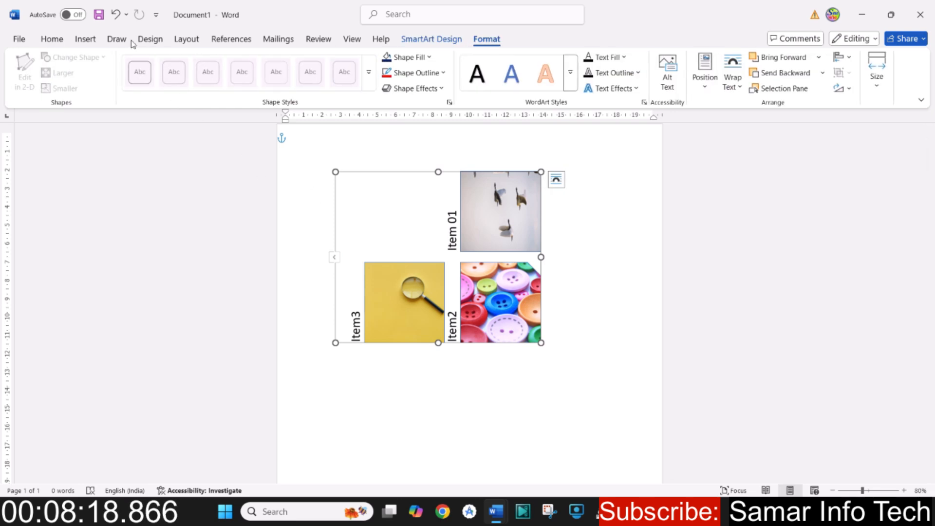
left_click(100, 40)
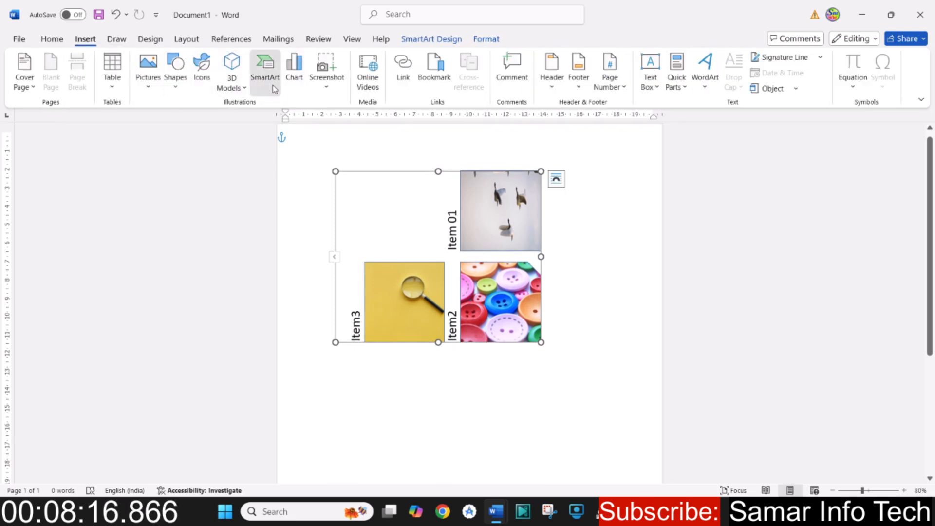
left_click(271, 82)
scroll(446, 253, "up", 10)
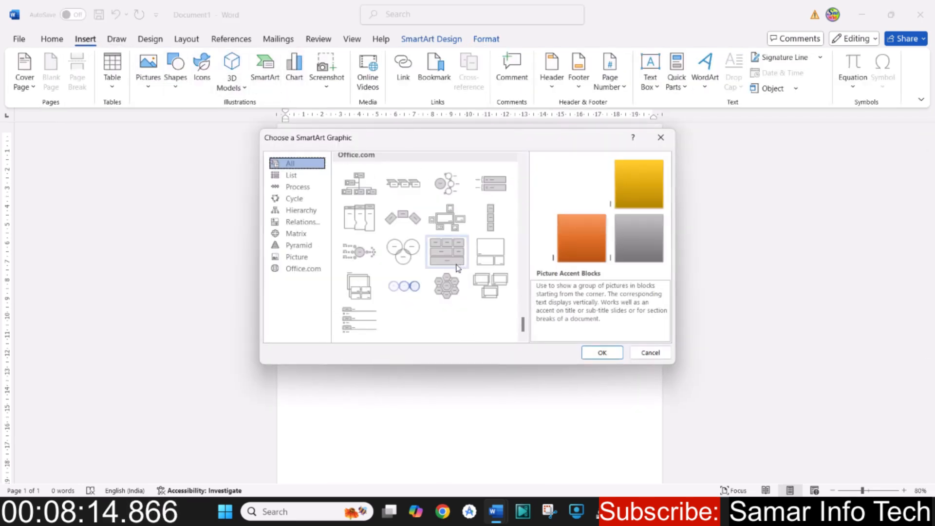
scroll(458, 268, "down", 12)
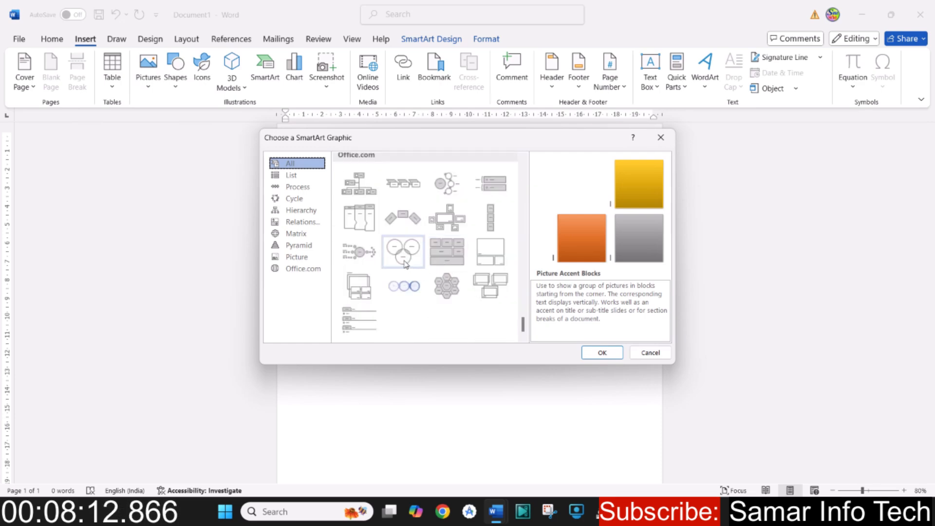
left_click(406, 263)
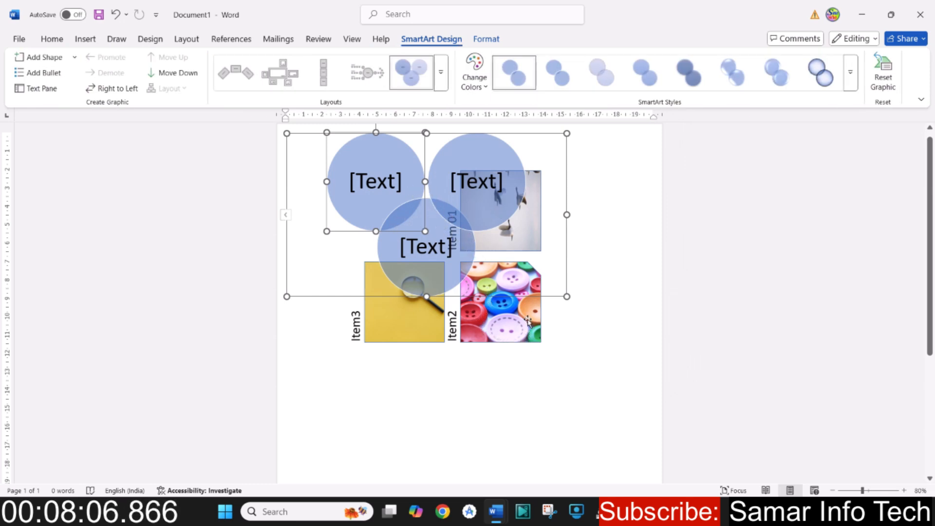
key("ctrl+z")
- Delete all the pictures and labels inside the picture-block SmartArt graphic
key("ctrl+a")
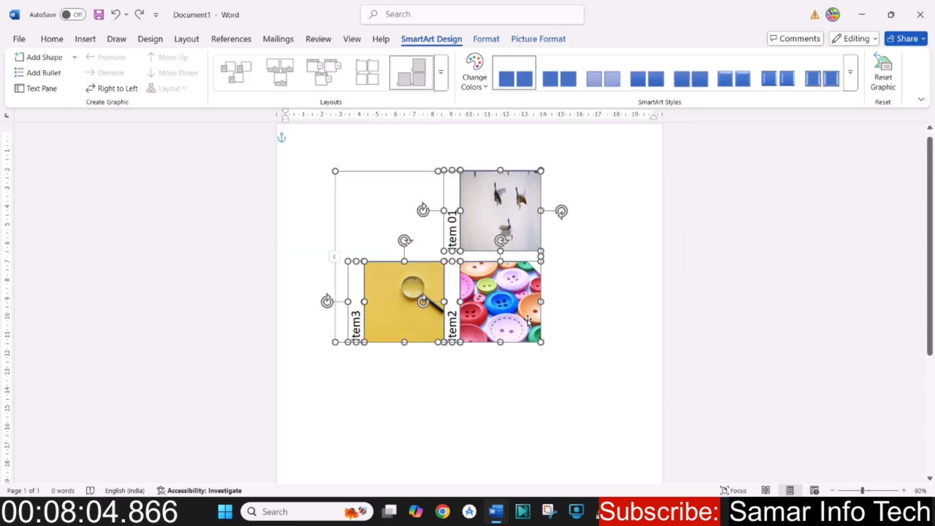
key("Delete")
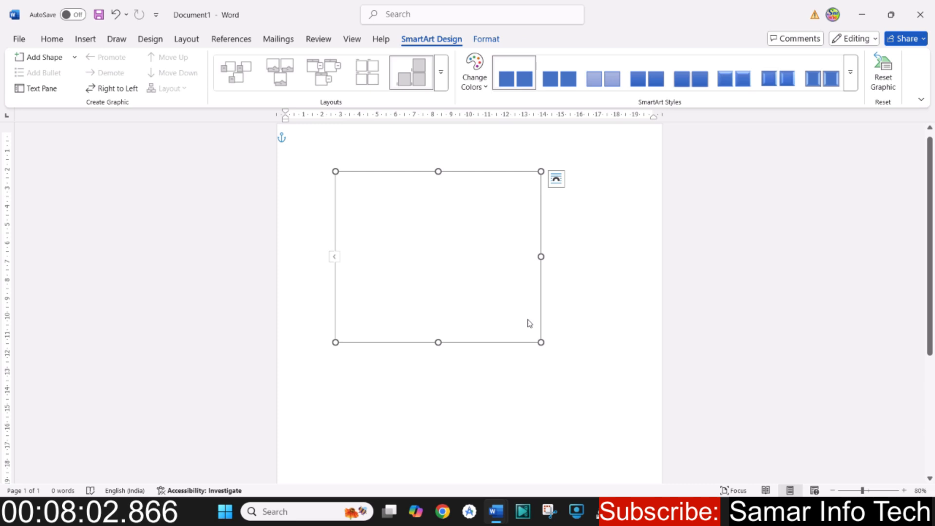
- Delete the empty SmartArt graphic, and colour the Smart Art item red in the MS Word Full Course outline
key("Delete")
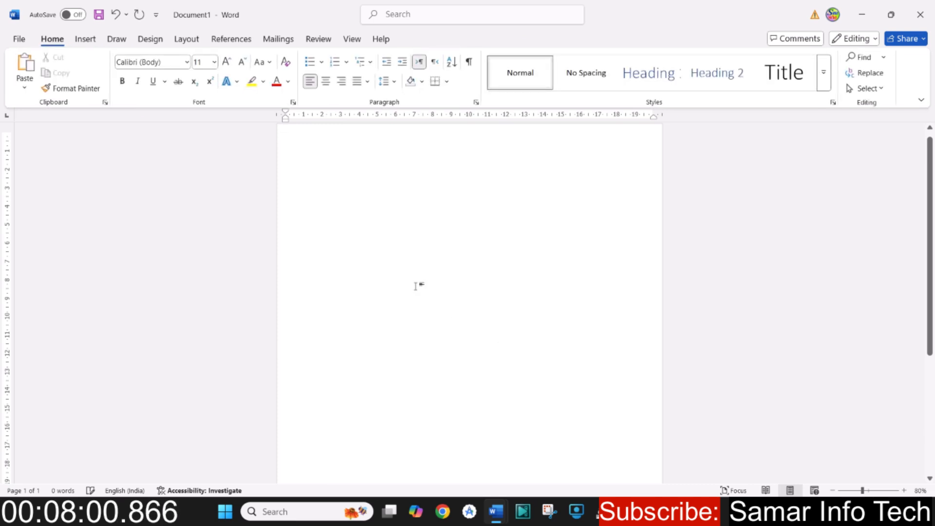
mouse_move(496, 514)
left_click(439, 446)
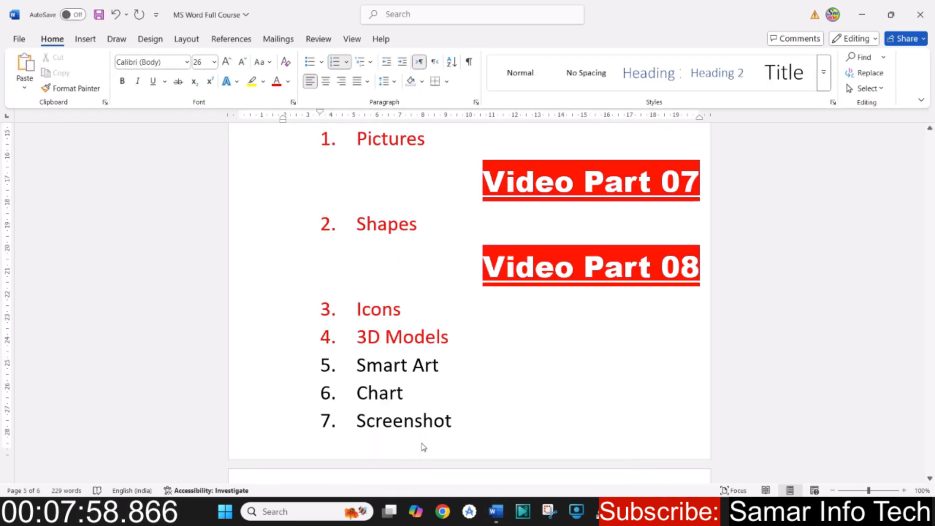
left_click(383, 365)
triple_click(383, 369)
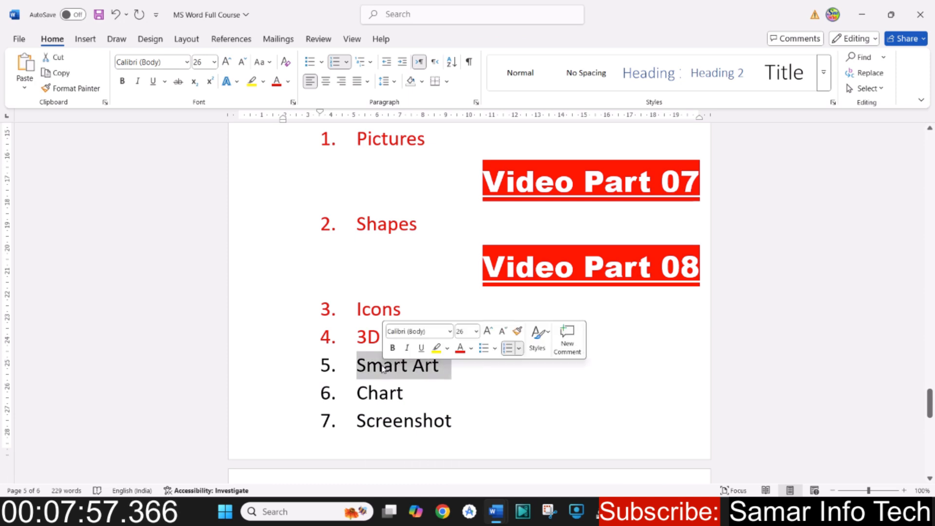
left_click(277, 81)
left_click(390, 393)
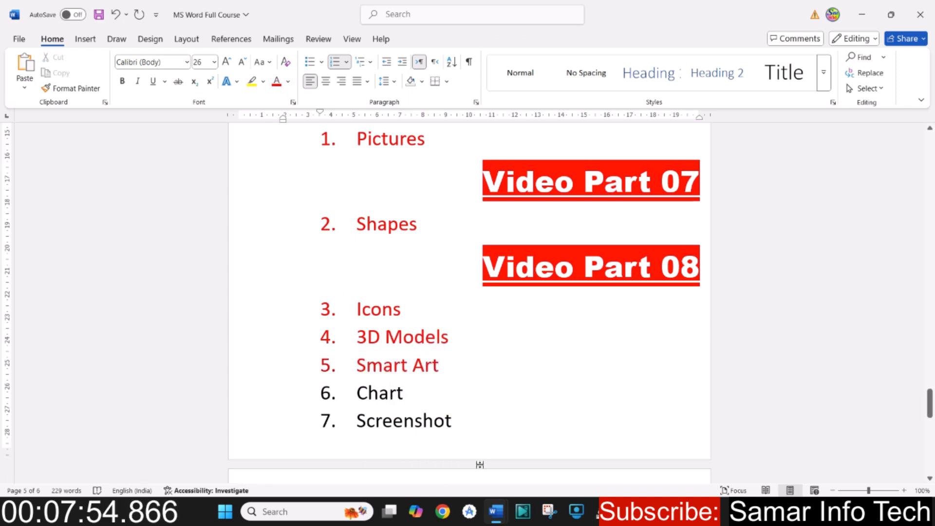
- Return to the blank Document1 and insert a Clustered Column chart
mouse_move(496, 514)
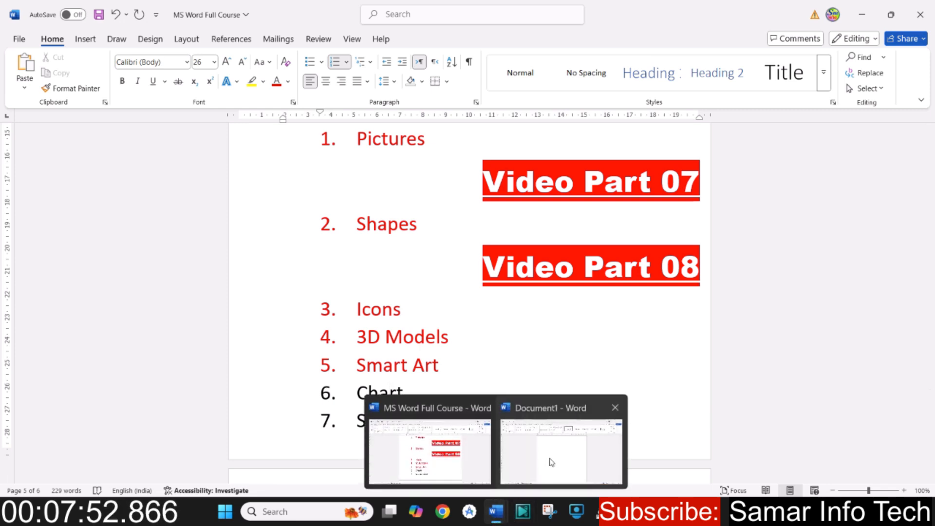
left_click(552, 461)
left_click(87, 40)
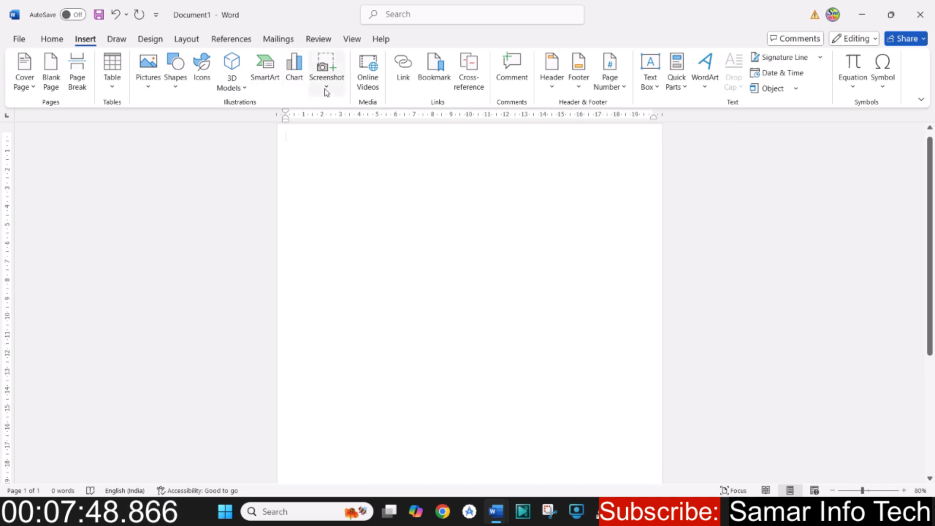
left_click(294, 73)
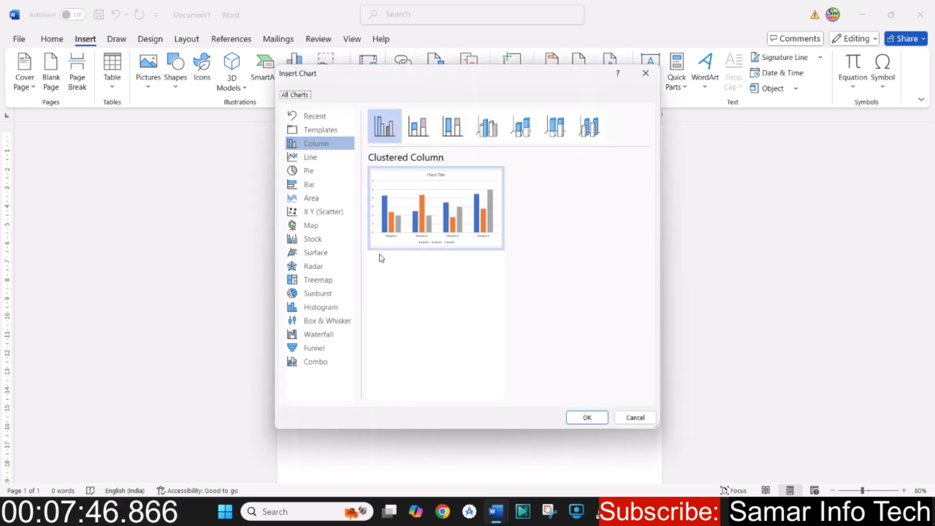
mouse_move(434, 235)
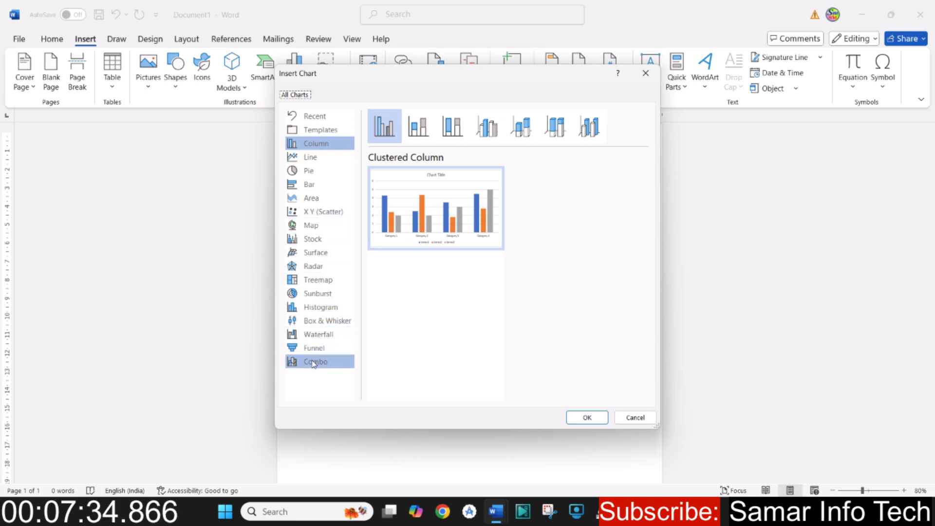
mouse_move(446, 213)
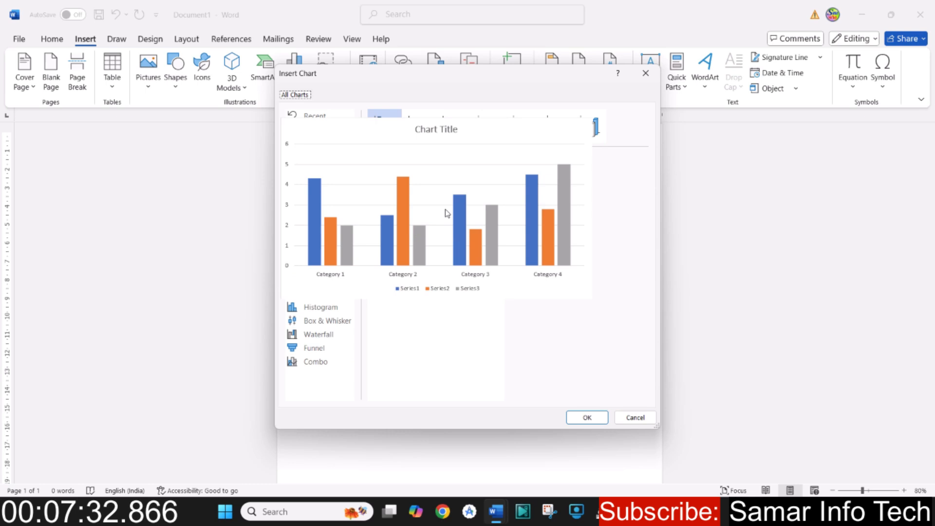
left_click(591, 417)
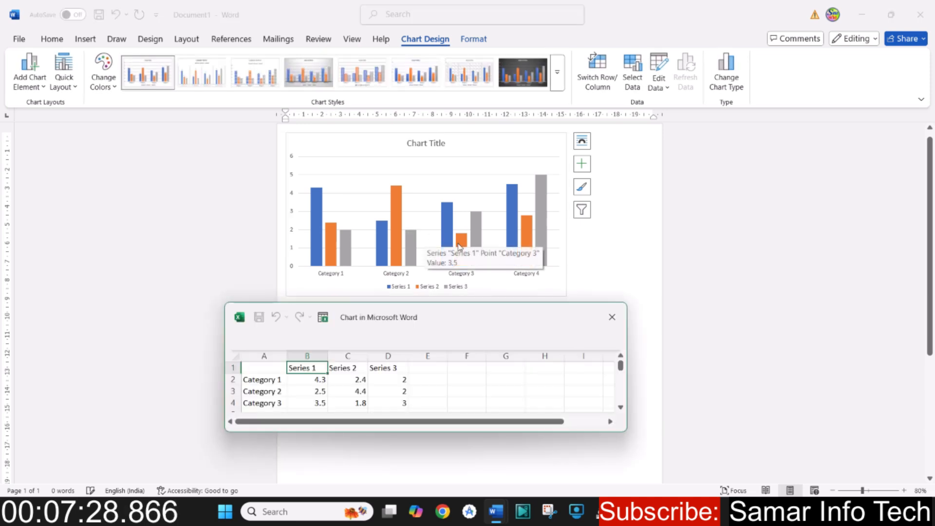
- Enlarge the chart's data sheet window, extend the chart data range down to row 8, and close the sheet
scroll(313, 382, "down", 4)
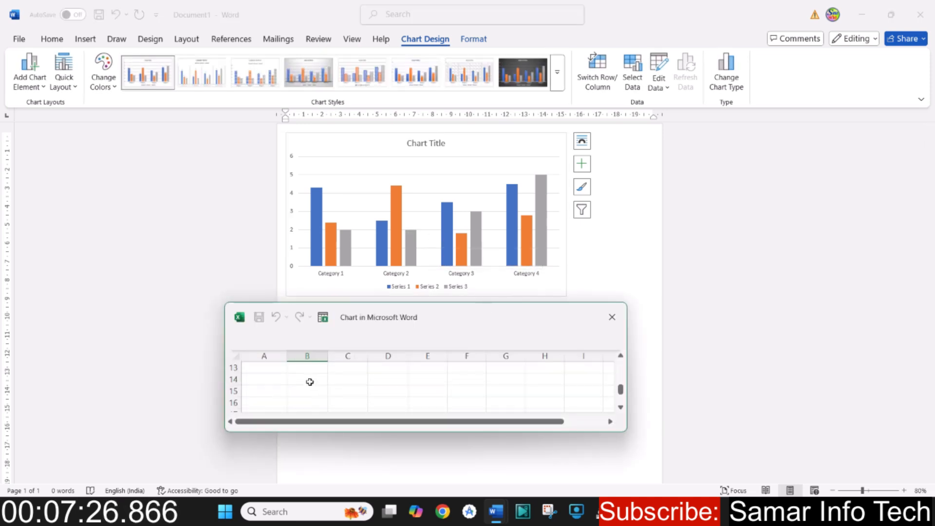
scroll(310, 381, "up", 4)
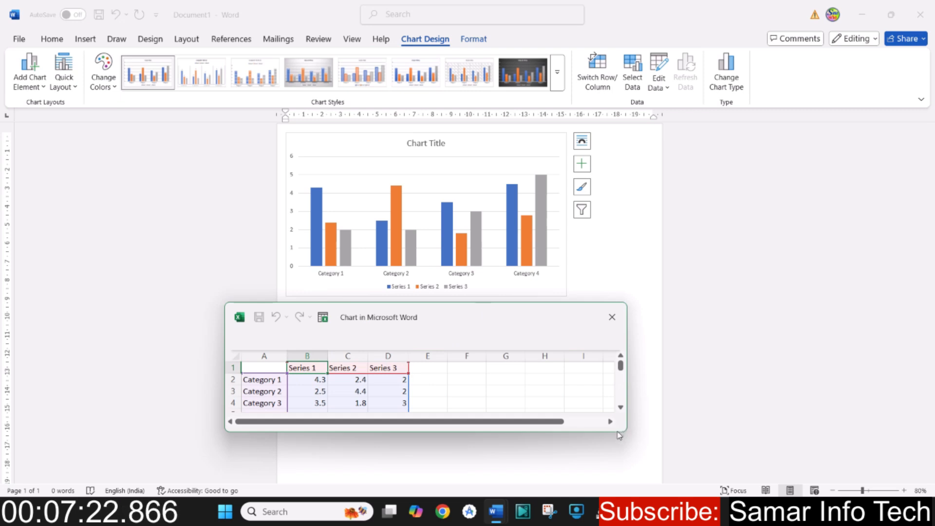
left_click_drag(605, 431, 603, 502)
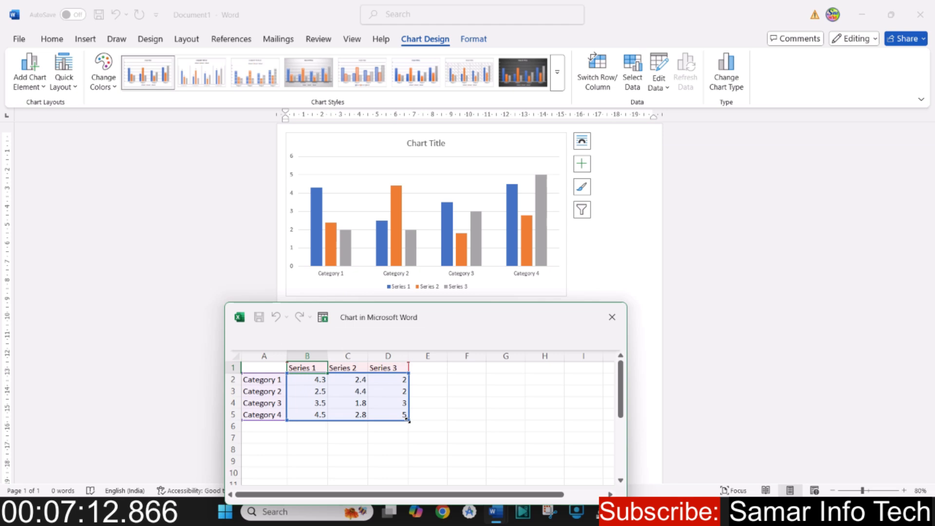
left_click_drag(407, 420, 416, 456)
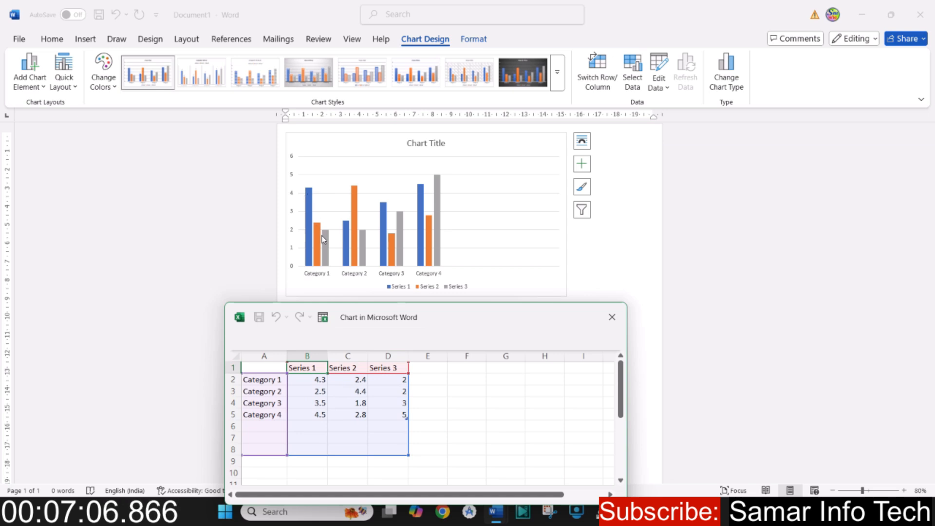
left_click(612, 317)
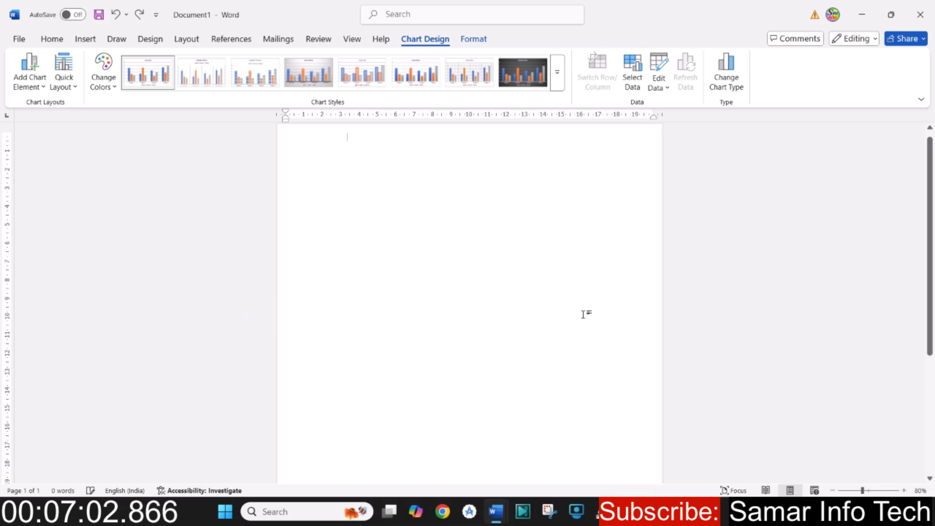
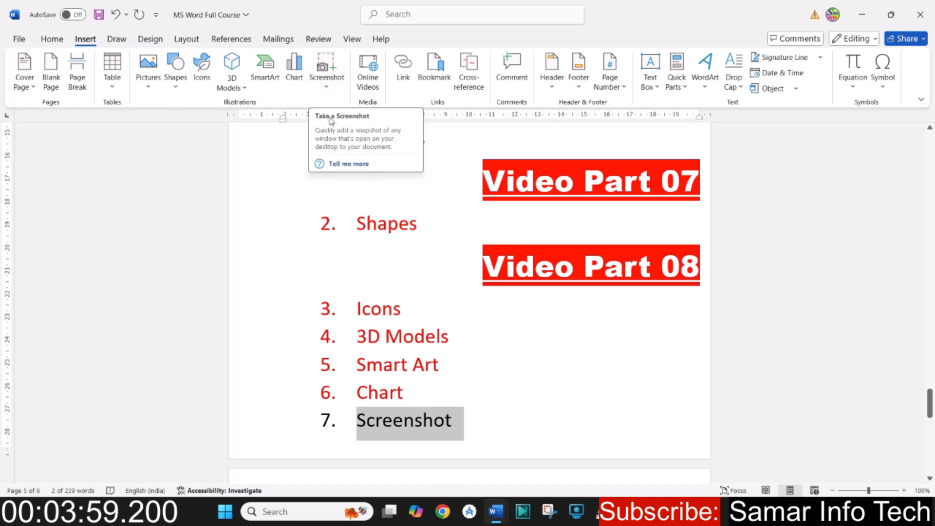
- Insert a screenshot of the MS Word Full Course window into Document1, and return to the course outline
mouse_move(495, 517)
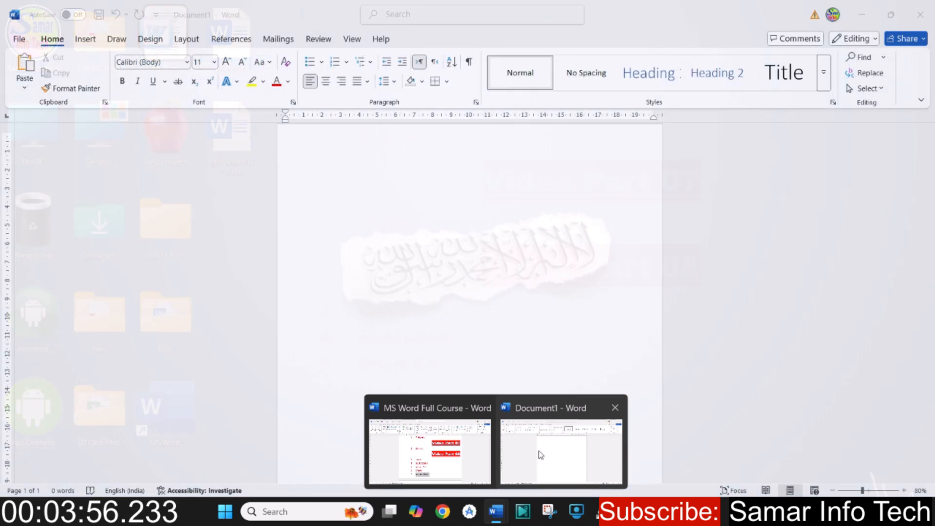
left_click(540, 454)
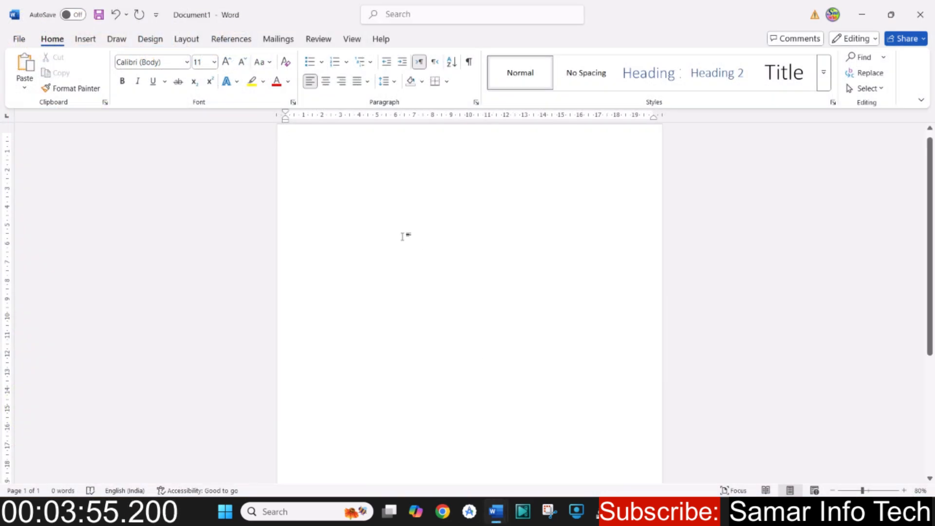
left_click(87, 39)
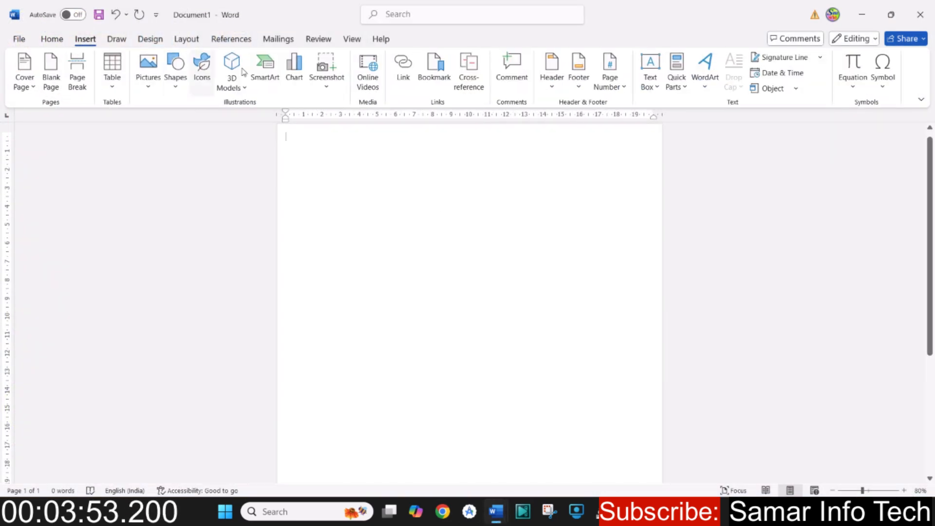
left_click(330, 90)
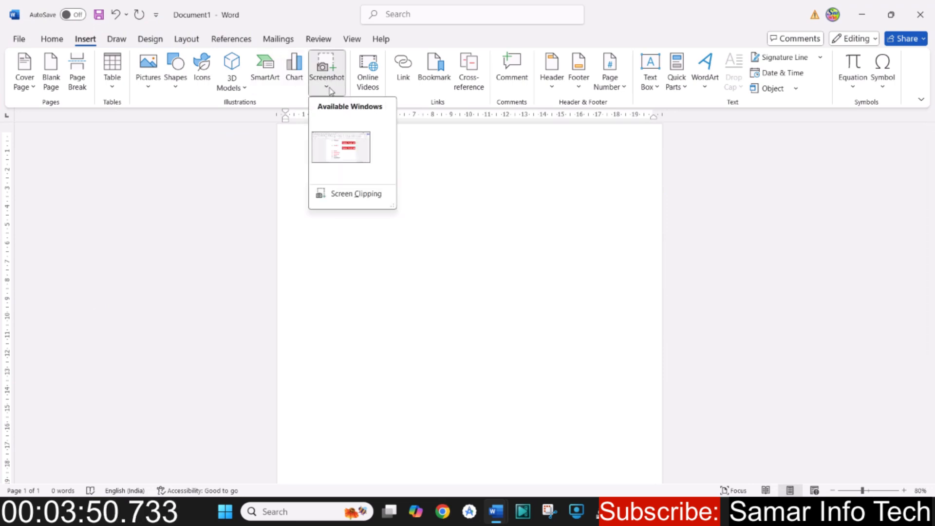
left_click(348, 150)
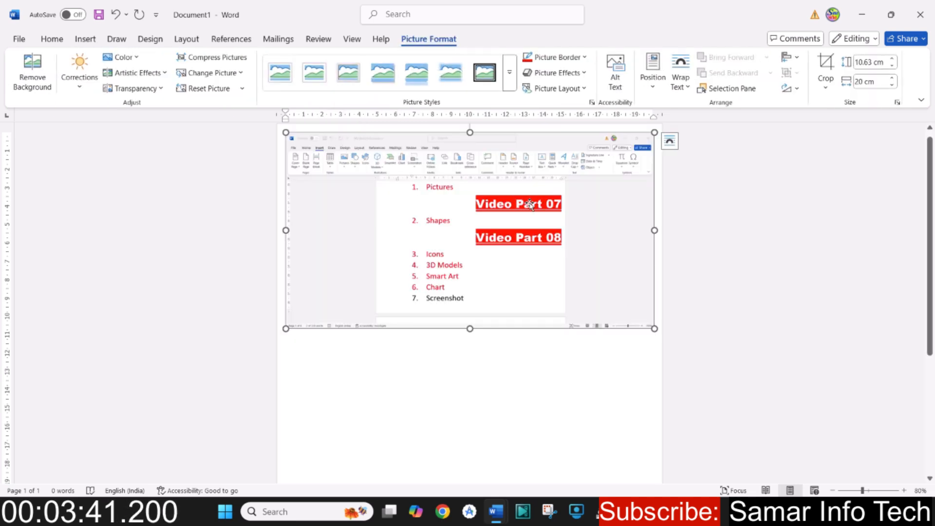
mouse_move(494, 507)
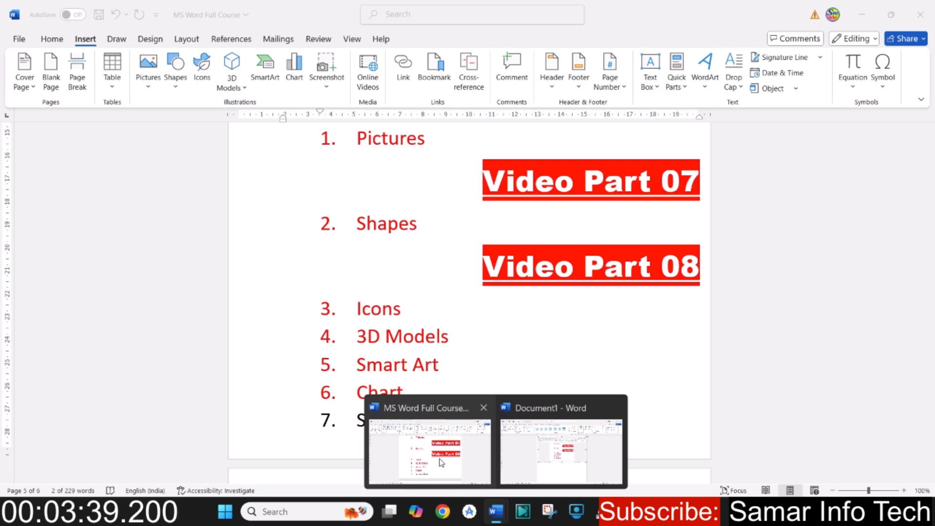
left_click(441, 462)
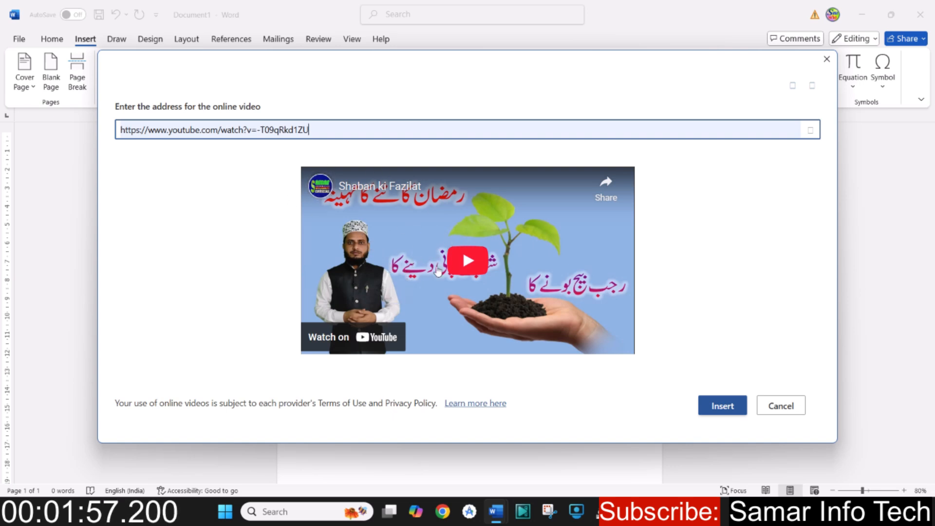
- Insert the previewed YouTube video Shaban ki Fazilat into Document1, and play it briefly before closing the player
left_click(719, 405)
left_click(721, 405)
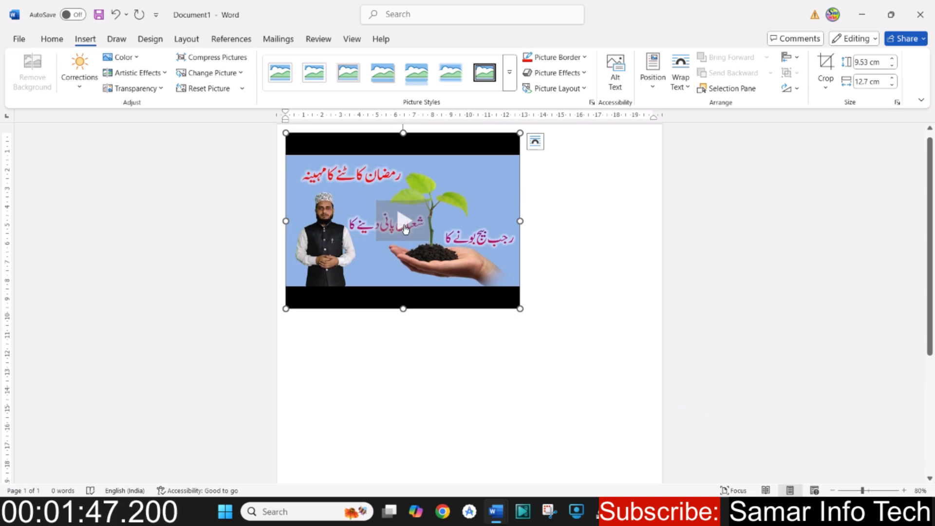
left_click(405, 228)
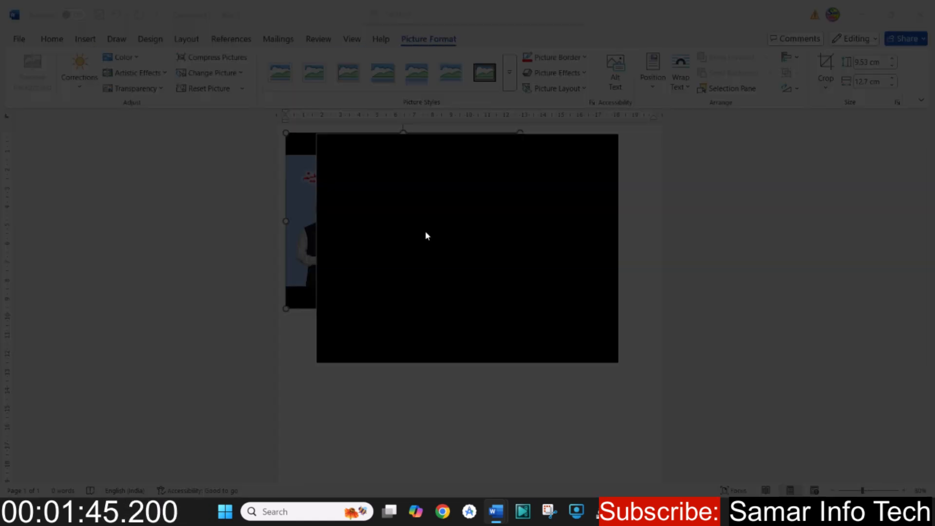
left_click(457, 250)
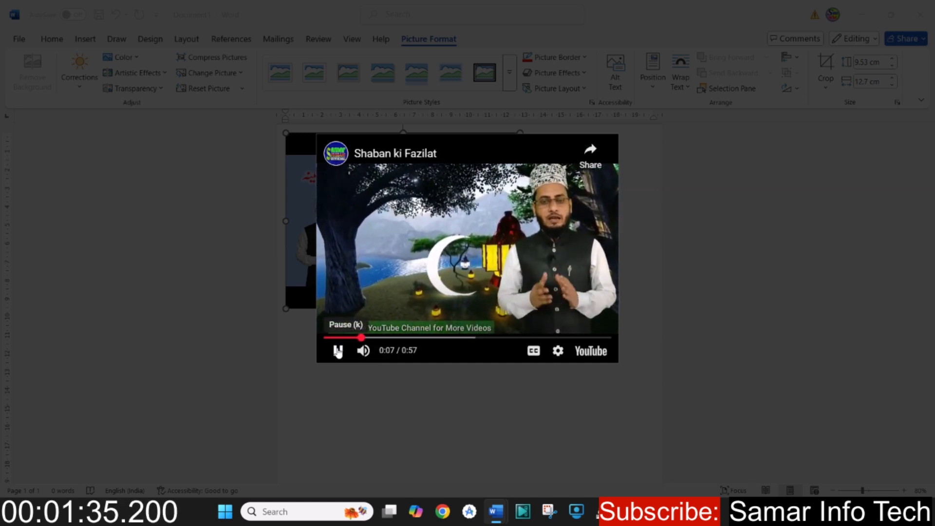
left_click(337, 351)
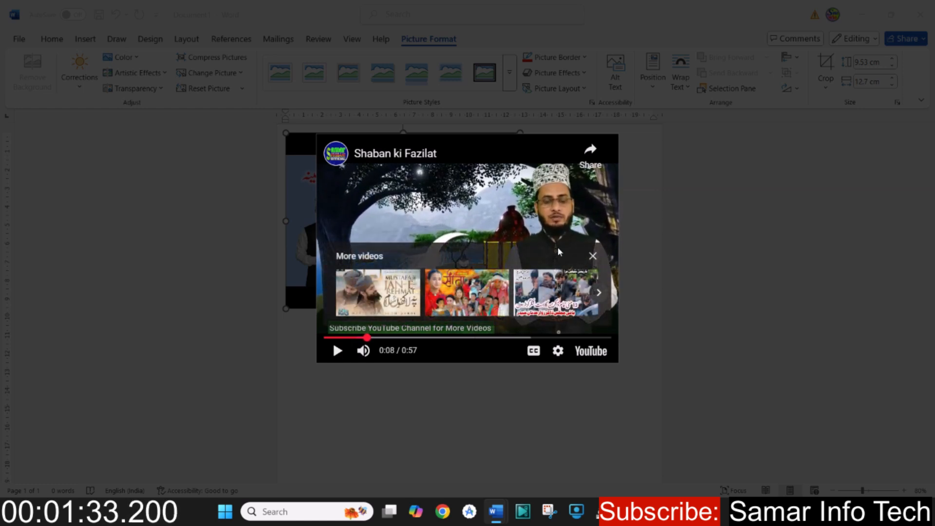
left_click(489, 388)
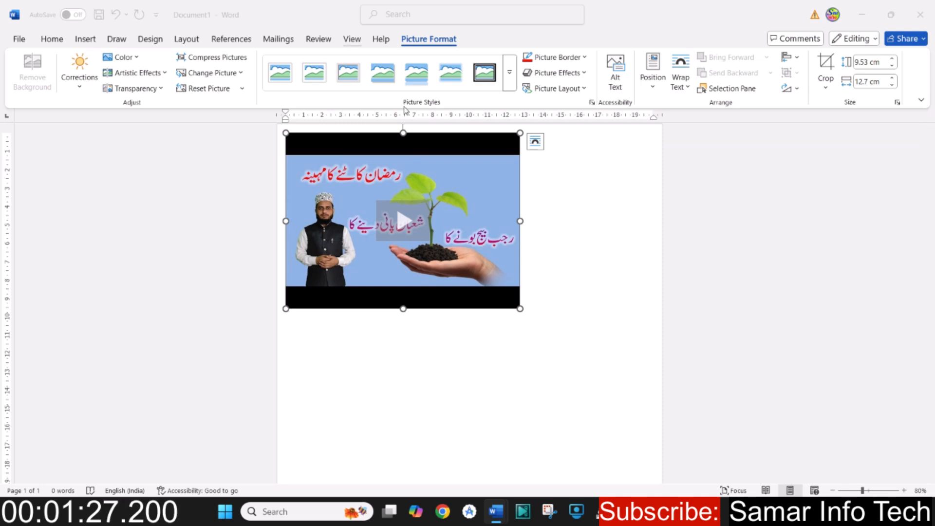
- Deselect the embedded video, play it again directly from the document, then pause it and close the player
left_click(566, 346)
left_click(85, 38)
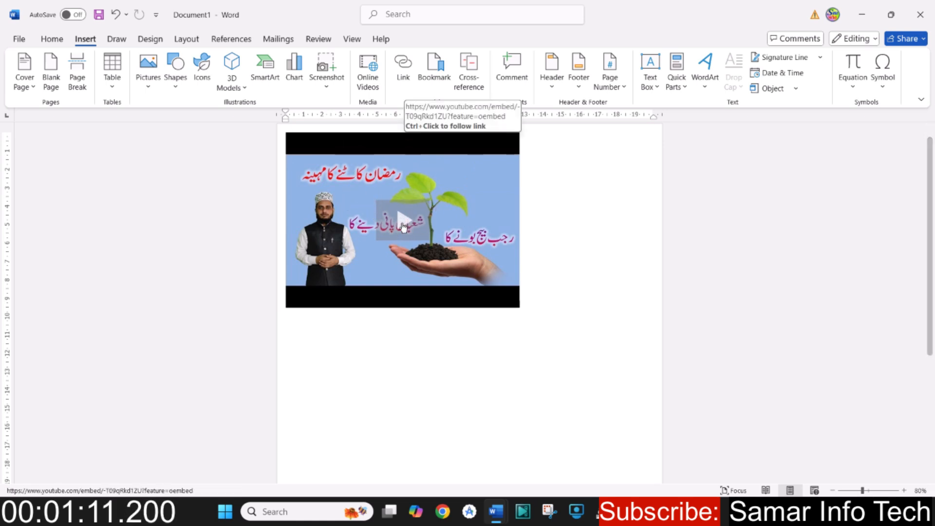
left_click(403, 226)
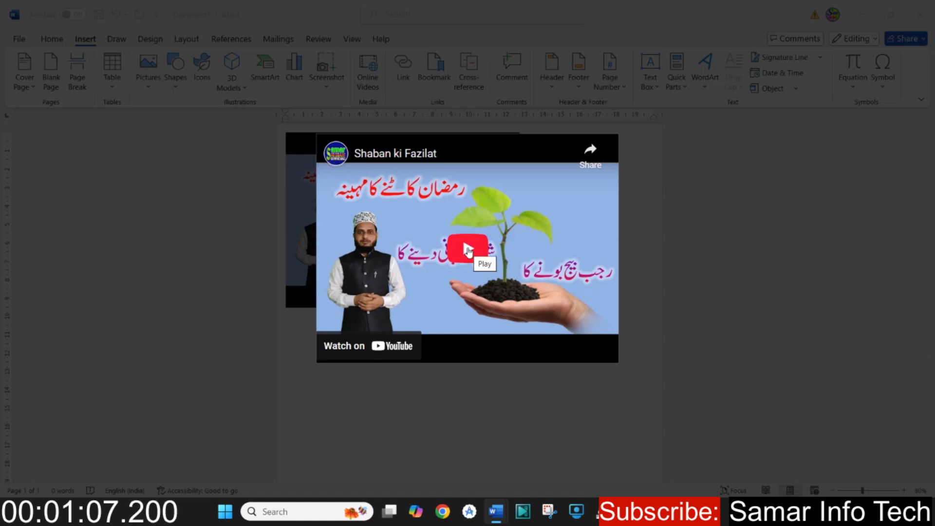
left_click(467, 251)
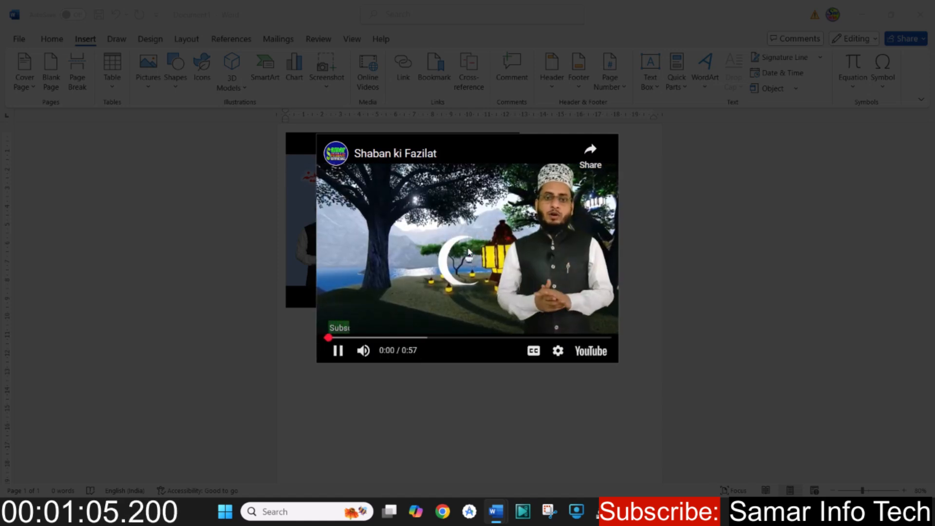
left_click(338, 351)
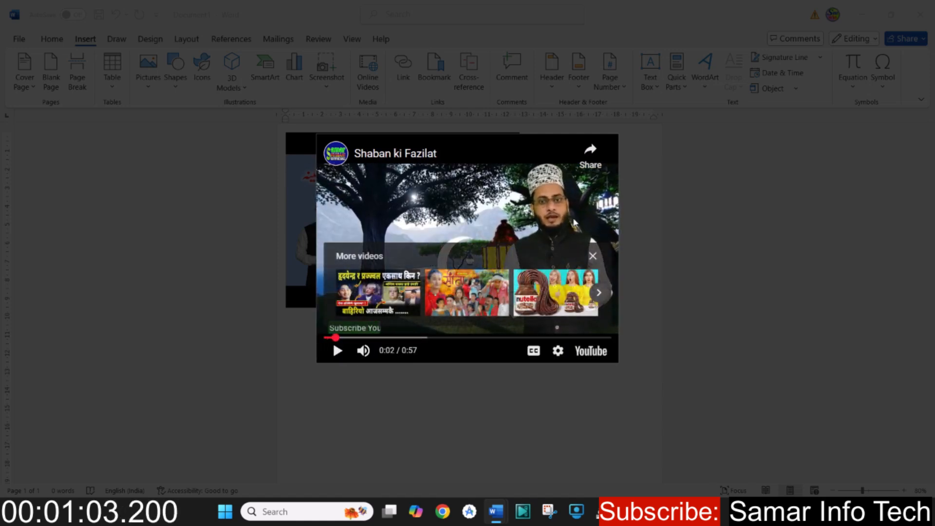
left_click(502, 419)
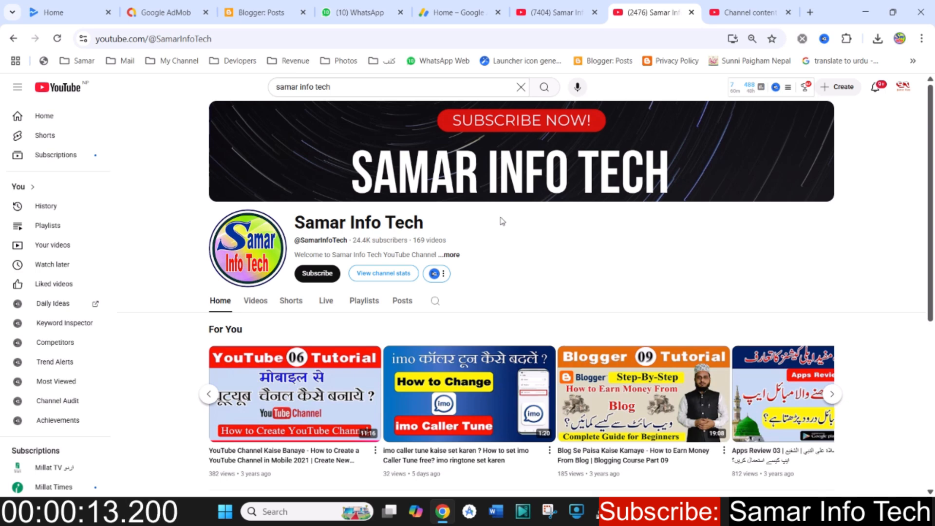
- In Chrome, subscribe to the Samar Info Tech YouTube channel and set its notifications to All
left_click(319, 275)
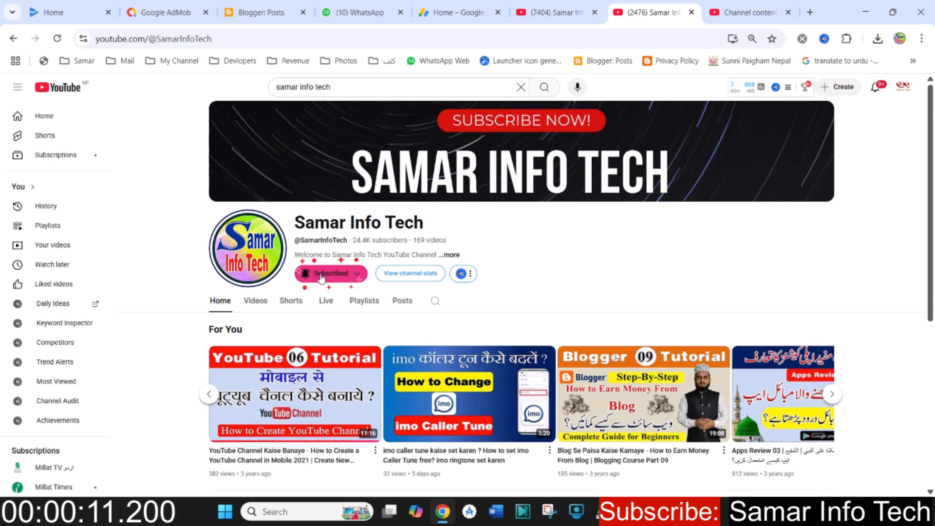
left_click(359, 274)
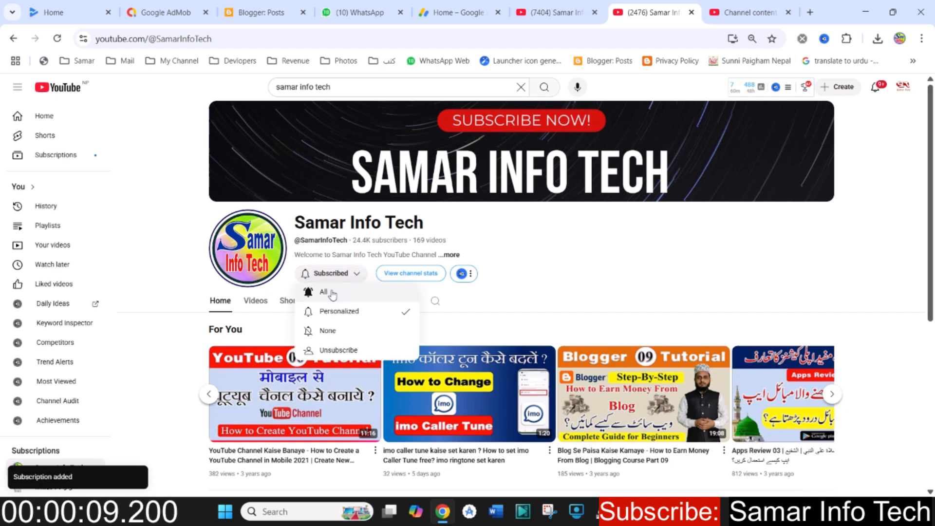
left_click(333, 294)
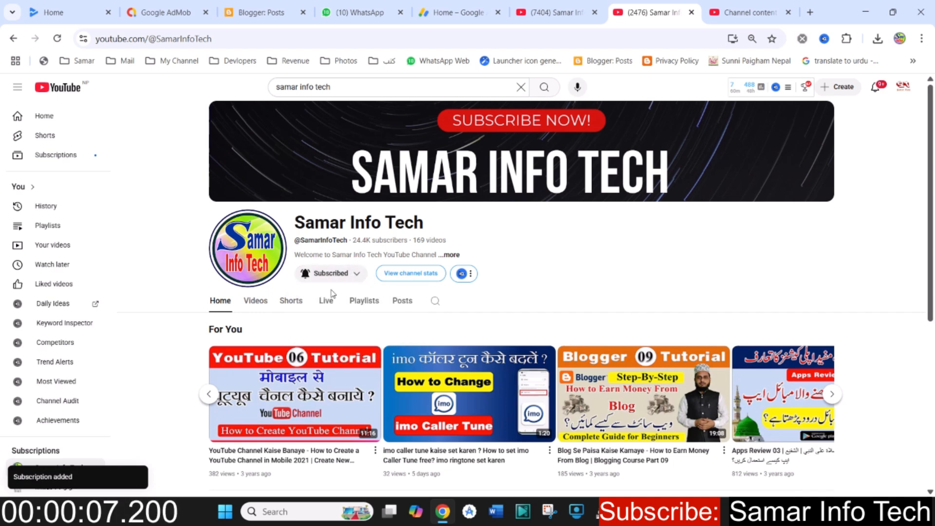